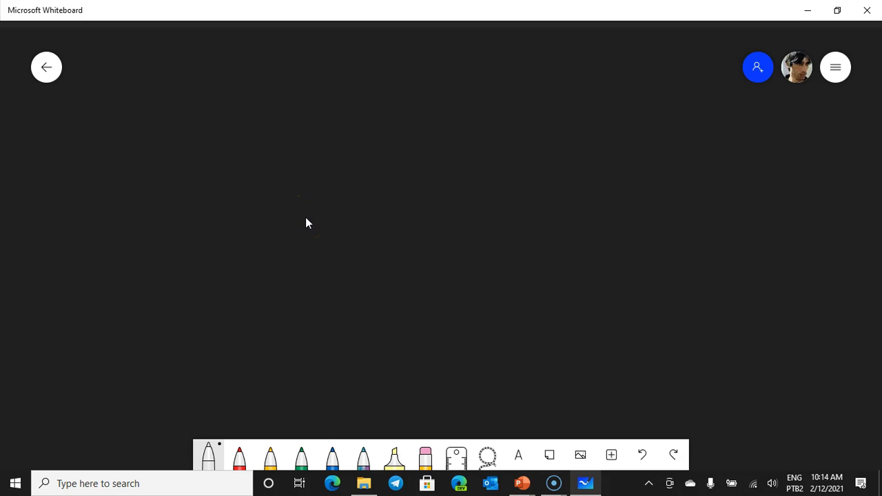
Step: Handwrite "H .... H" on the whiteboard and sketch an atom above it with a nucleus, a circular orbit and an "e−" label
{"action": "left_click_drag", "start_coordinate": [211, 248], "coordinate": [159, 235]}
{"action": "key", "text": "ctrl+z"}
{"action": "mouse_move", "coordinate": [175, 231]}
{"action": "left_mouse_down"}
{"action": "mouse_move", "coordinate": [180, 261]}
{"action": "mouse_move", "coordinate": [193, 265]}
{"action": "mouse_move", "coordinate": [193, 255]}
{"action": "left_mouse_up"}
{"action": "left_click_drag", "start_coordinate": [177, 252], "coordinate": [191, 251]}
{"action": "mouse_move", "coordinate": [248, 239]}
{"action": "left_mouse_down"}
{"action": "mouse_move", "coordinate": [249, 267]}
{"action": "mouse_move", "coordinate": [260, 268]}
{"action": "mouse_move", "coordinate": [259, 251]}
{"action": "left_mouse_up"}
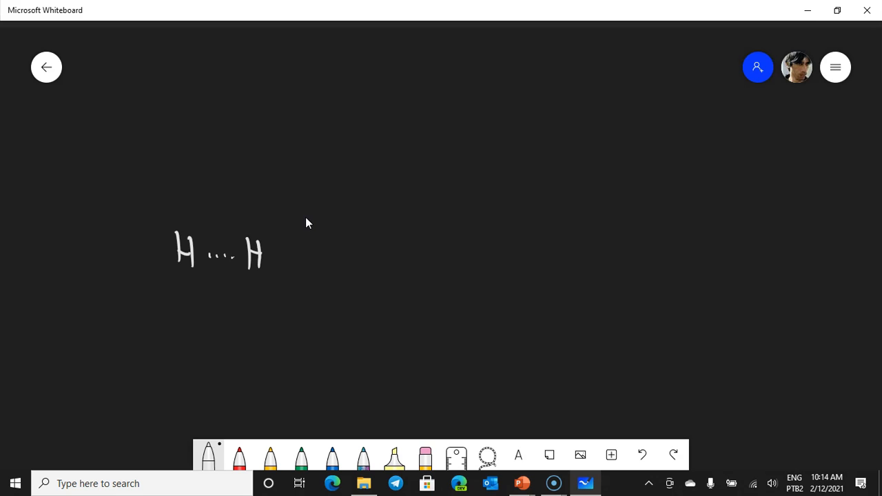
{"action": "mouse_move", "coordinate": [173, 122]}
{"action": "left_mouse_down"}
{"action": "mouse_move", "coordinate": [170, 107]}
{"action": "mouse_move", "coordinate": [156, 119]}
{"action": "mouse_move", "coordinate": [206, 135]}
{"action": "mouse_move", "coordinate": [204, 145]}
{"action": "mouse_move", "coordinate": [219, 121]}
{"action": "left_mouse_up"}
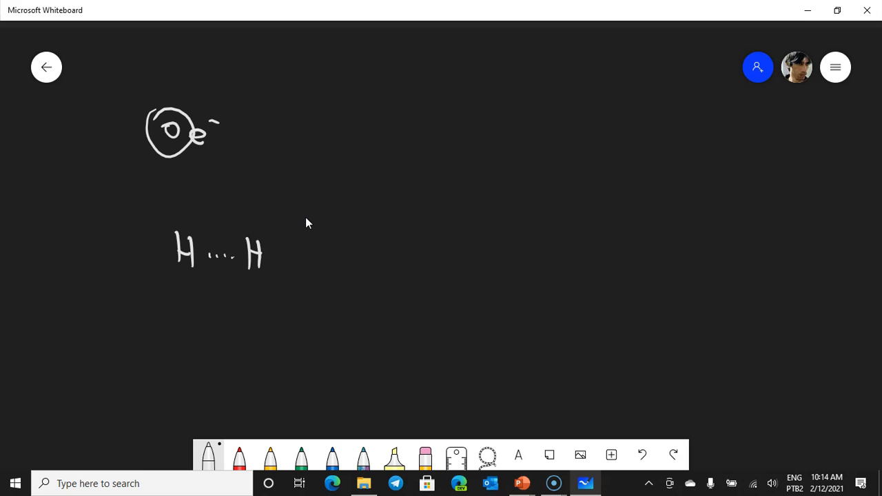
Step: Draw two rows of spin arrows below the hydrogen atoms: both up in the first row, up and down in the second
{"action": "left_click_drag", "start_coordinate": [182, 288], "coordinate": [187, 310]}
{"action": "right_click", "coordinate": [307, 222]}
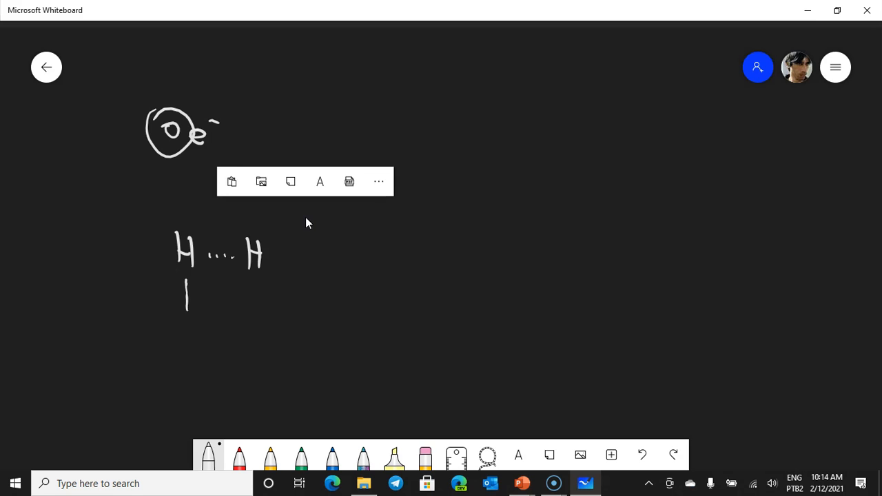
{"action": "left_click", "coordinate": [286, 290]}
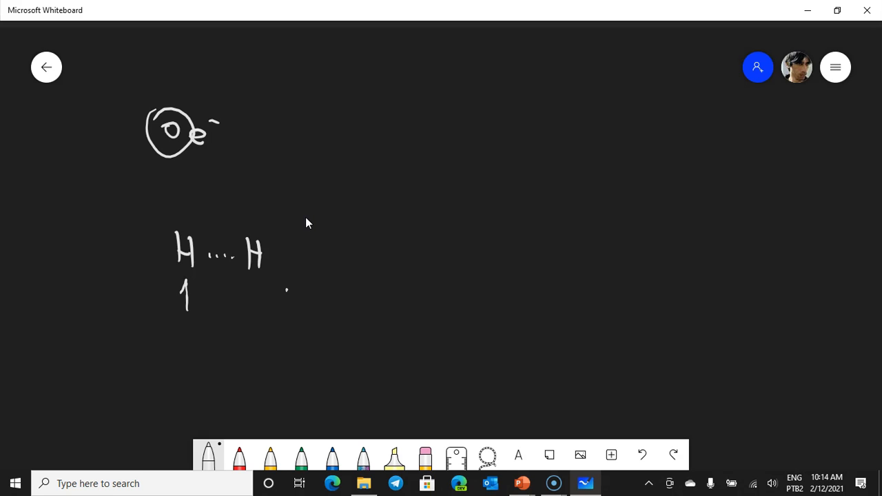
{"action": "left_click_drag", "start_coordinate": [251, 288], "coordinate": [257, 310]}
{"action": "mouse_move", "coordinate": [182, 337]}
{"action": "left_mouse_down"}
{"action": "mouse_move", "coordinate": [183, 367]}
{"action": "mouse_move", "coordinate": [181, 329]}
{"action": "left_mouse_up"}
{"action": "left_click_drag", "start_coordinate": [258, 331], "coordinate": [263, 360]}
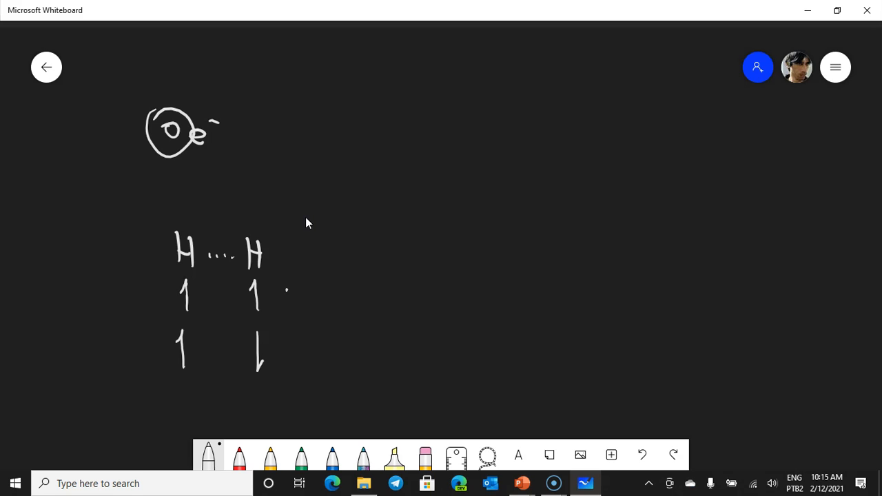
Step: Draw an arrow-linked sequence from the parallel spin pair through "LOC" and ↑↓ to "BS"
{"action": "mouse_move", "coordinate": [281, 290]}
{"action": "left_mouse_down"}
{"action": "mouse_move", "coordinate": [366, 262]}
{"action": "mouse_move", "coordinate": [420, 226]}
{"action": "mouse_move", "coordinate": [397, 227]}
{"action": "mouse_move", "coordinate": [422, 244]}
{"action": "left_mouse_up"}
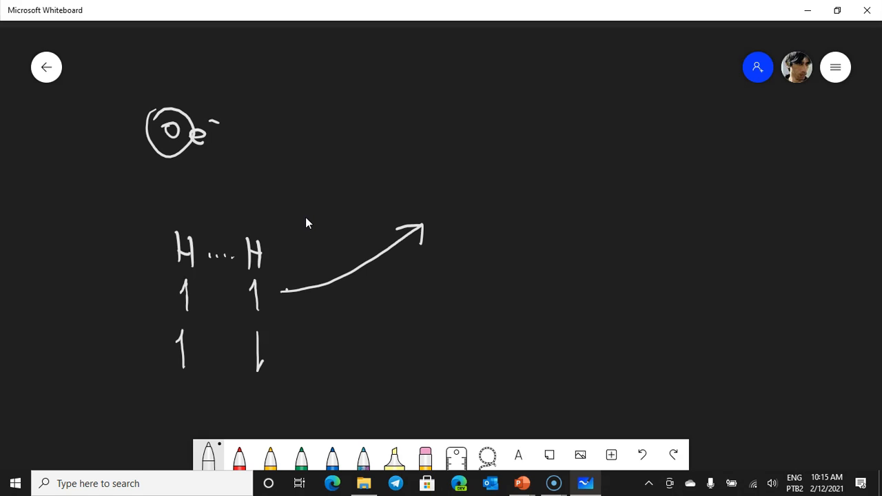
{"action": "mouse_move", "coordinate": [436, 190]}
{"action": "left_mouse_down"}
{"action": "mouse_move", "coordinate": [453, 209]}
{"action": "mouse_move", "coordinate": [466, 194]}
{"action": "mouse_move", "coordinate": [501, 206]}
{"action": "left_mouse_up"}
{"action": "left_click_drag", "start_coordinate": [502, 214], "coordinate": [549, 267]}
{"action": "mouse_move", "coordinate": [535, 259]}
{"action": "left_mouse_down"}
{"action": "mouse_move", "coordinate": [550, 267]}
{"action": "mouse_move", "coordinate": [543, 304]}
{"action": "left_mouse_up"}
{"action": "left_click_drag", "start_coordinate": [555, 273], "coordinate": [568, 288]}
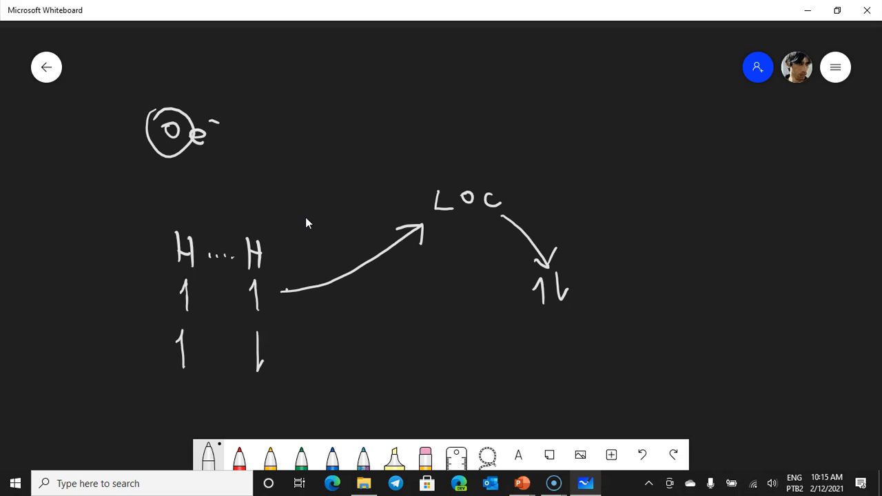
{"action": "mouse_move", "coordinate": [557, 319]}
{"action": "left_mouse_down"}
{"action": "mouse_move", "coordinate": [592, 354]}
{"action": "mouse_move", "coordinate": [587, 362]}
{"action": "mouse_move", "coordinate": [643, 367]}
{"action": "mouse_move", "coordinate": [646, 352]}
{"action": "mouse_move", "coordinate": [640, 366]}
{"action": "mouse_move", "coordinate": [678, 346]}
{"action": "mouse_move", "coordinate": [663, 363]}
{"action": "left_mouse_up"}
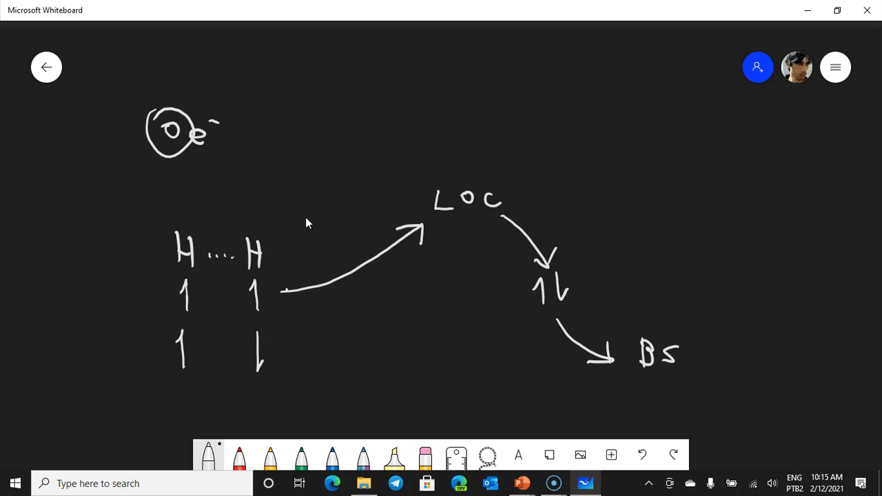
Step: Handwrite the equation "J = ↑↑ − ↑↓" and circle it
{"action": "mouse_move", "coordinate": [665, 189]}
{"action": "left_mouse_down"}
{"action": "mouse_move", "coordinate": [686, 189]}
{"action": "mouse_move", "coordinate": [680, 225]}
{"action": "mouse_move", "coordinate": [666, 212]}
{"action": "left_mouse_up"}
{"action": "left_click_drag", "start_coordinate": [704, 206], "coordinate": [711, 207]}
{"action": "mouse_move", "coordinate": [704, 214]}
{"action": "left_mouse_down"}
{"action": "mouse_move", "coordinate": [740, 219]}
{"action": "mouse_move", "coordinate": [754, 193]}
{"action": "mouse_move", "coordinate": [786, 212]}
{"action": "mouse_move", "coordinate": [810, 211]}
{"action": "mouse_move", "coordinate": [801, 201]}
{"action": "mouse_move", "coordinate": [835, 210]}
{"action": "left_mouse_up"}
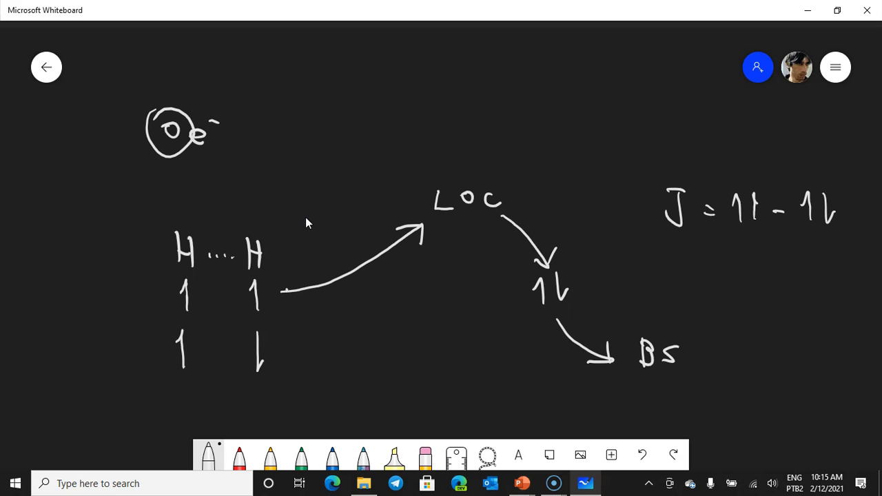
{"action": "mouse_move", "coordinate": [639, 246]}
{"action": "left_mouse_down"}
{"action": "mouse_move", "coordinate": [657, 255]}
{"action": "mouse_move", "coordinate": [869, 239]}
{"action": "mouse_move", "coordinate": [696, 136]}
{"action": "mouse_move", "coordinate": [696, 279]}
{"action": "left_mouse_up"}
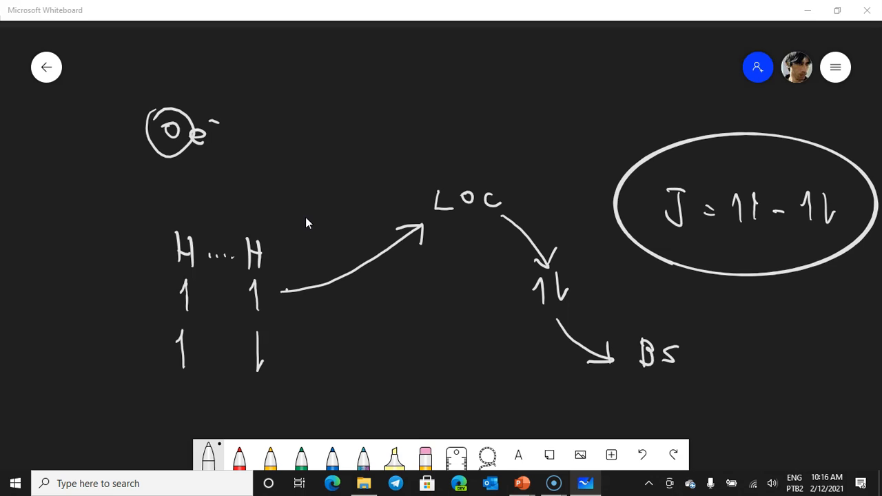
Step: Open Avogadro and draw an H2 molecule from two singly bonded hydrogen atoms
{"action": "key", "text": "super"}
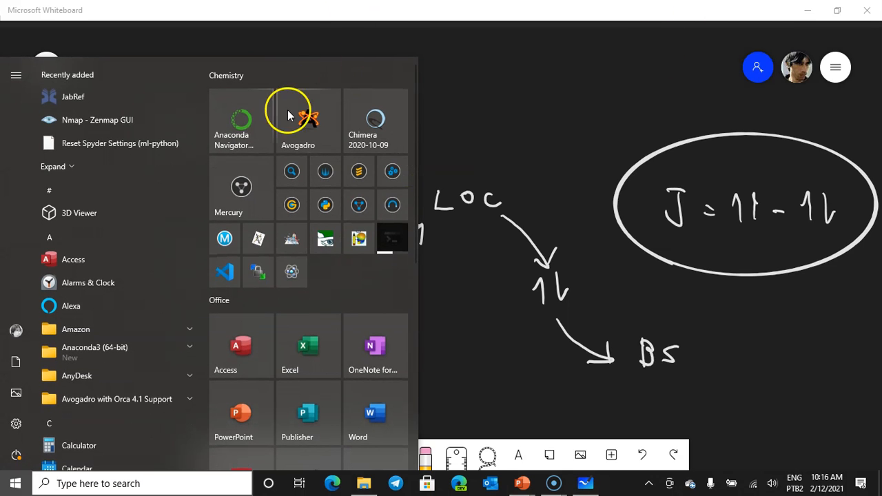
{"action": "left_click", "coordinate": [299, 141]}
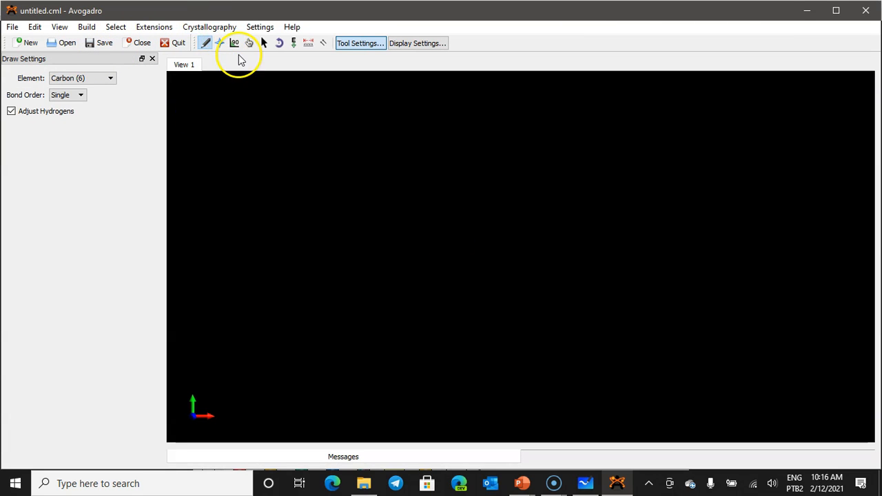
{"action": "left_click", "coordinate": [101, 78]}
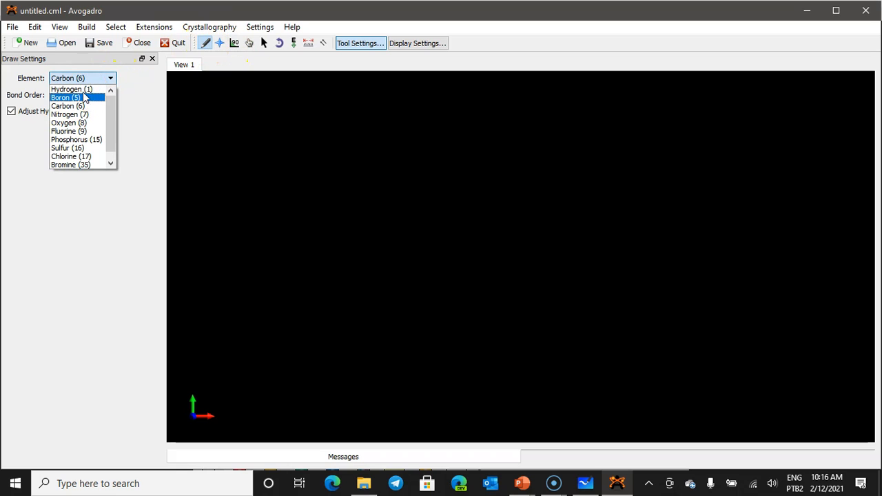
{"action": "left_click", "coordinate": [75, 89]}
{"action": "left_click", "coordinate": [460, 290]}
{"action": "left_click", "coordinate": [562, 252]}
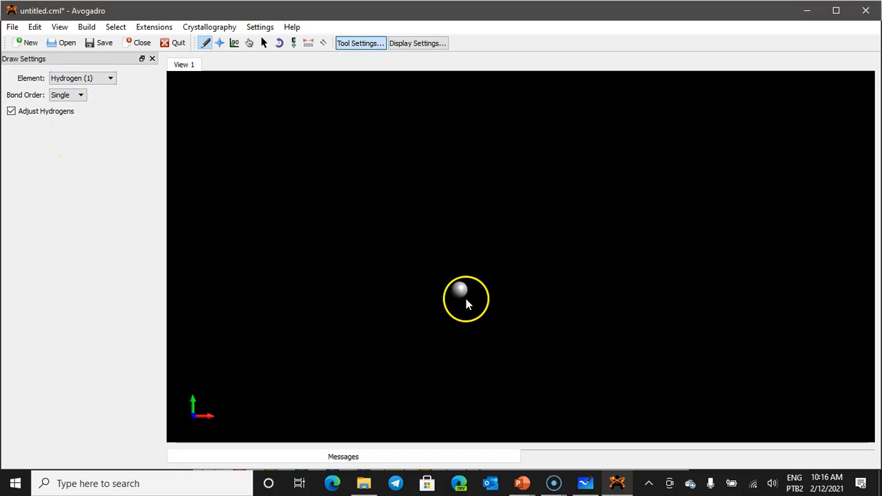
{"action": "left_click_drag", "start_coordinate": [461, 289], "coordinate": [483, 289]}
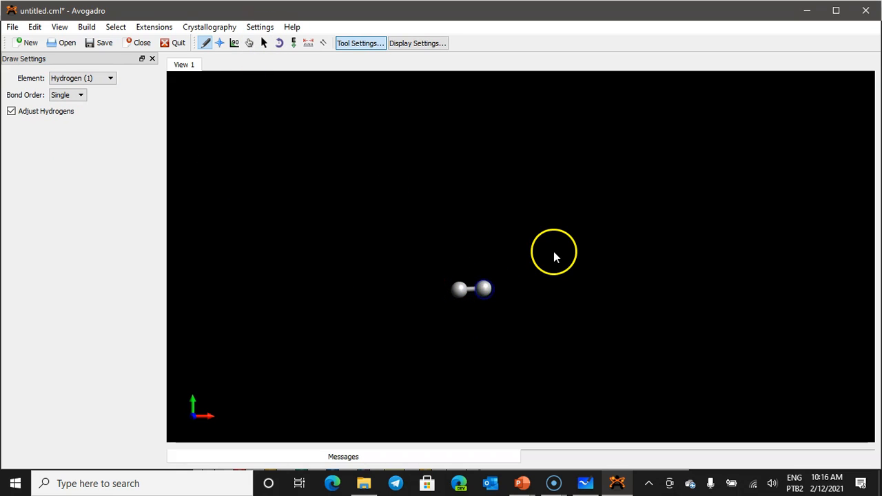
Step: Optimize the geometry of the H2 molecule, accepting the UFF force field
{"action": "left_click", "coordinate": [151, 27]}
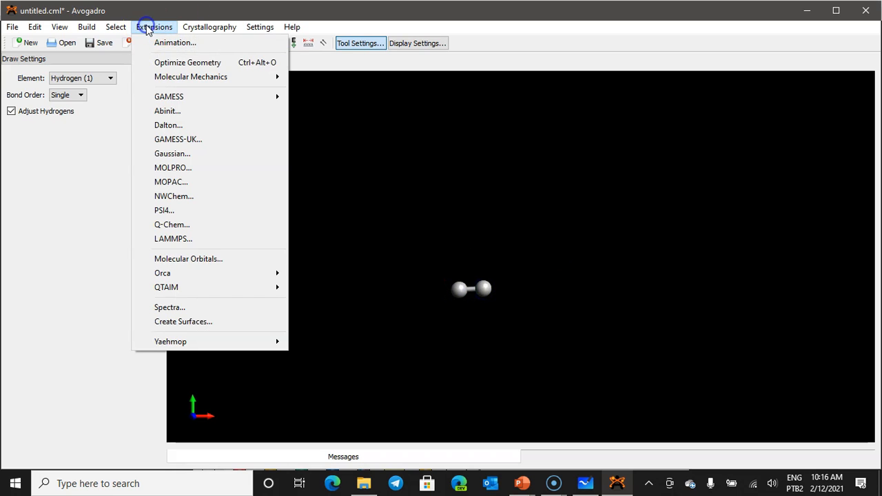
{"action": "left_click", "coordinate": [158, 61]}
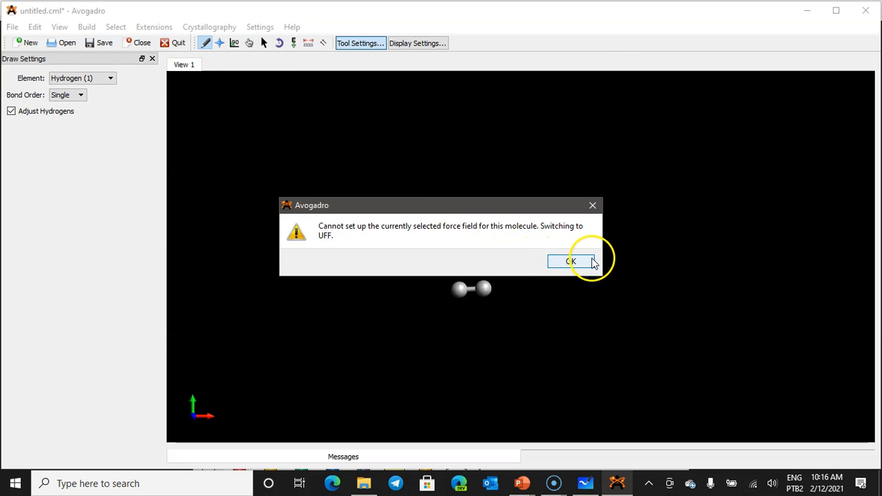
{"action": "left_click", "coordinate": [589, 257]}
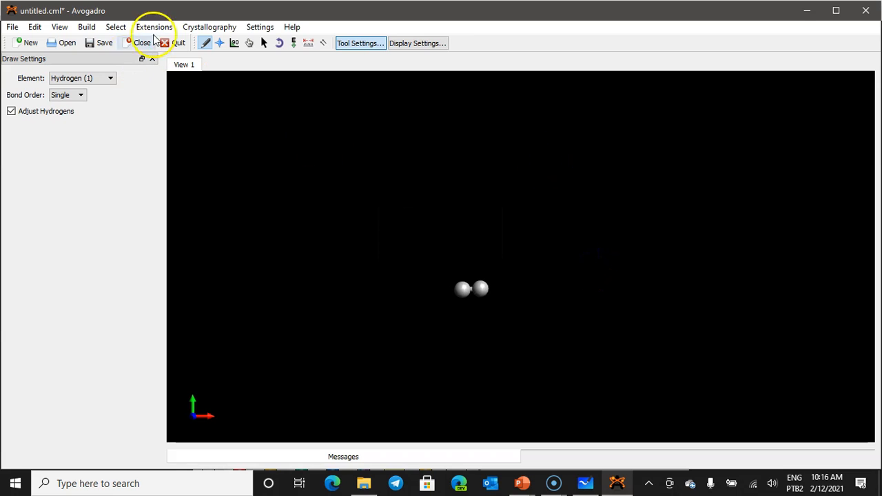
Step: Generate an ORCA input for the molecule in advanced mode and copy its text from the "! RHF" line to the closing asterisk
{"action": "left_click", "coordinate": [86, 27]}
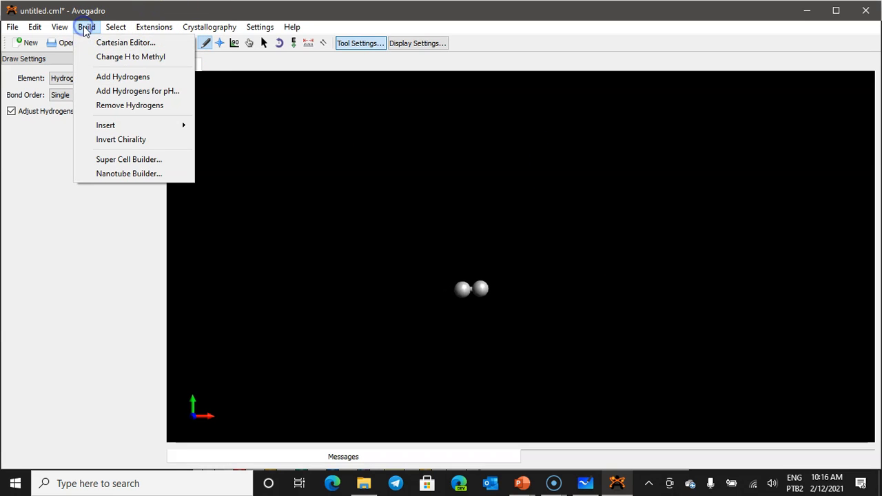
{"action": "mouse_move", "coordinate": [155, 27]}
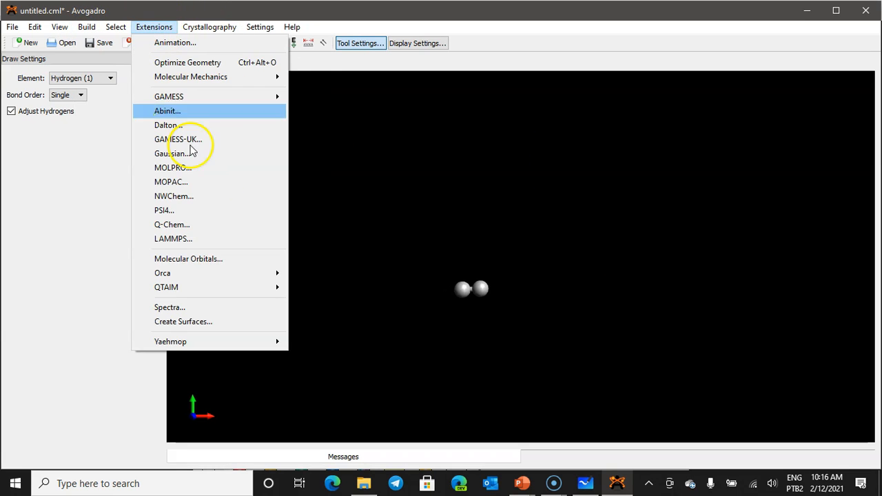
{"action": "mouse_move", "coordinate": [234, 274]}
{"action": "left_click", "coordinate": [331, 274]}
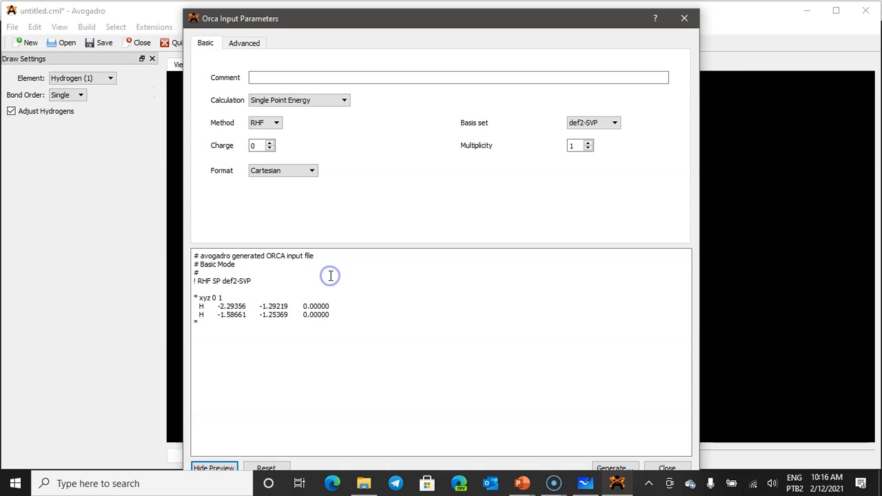
{"action": "left_click", "coordinate": [257, 39]}
{"action": "left_click", "coordinate": [222, 365]}
{"action": "left_click_drag", "start_coordinate": [222, 364], "coordinate": [161, 281]}
{"action": "key", "text": "ctrl+c"}
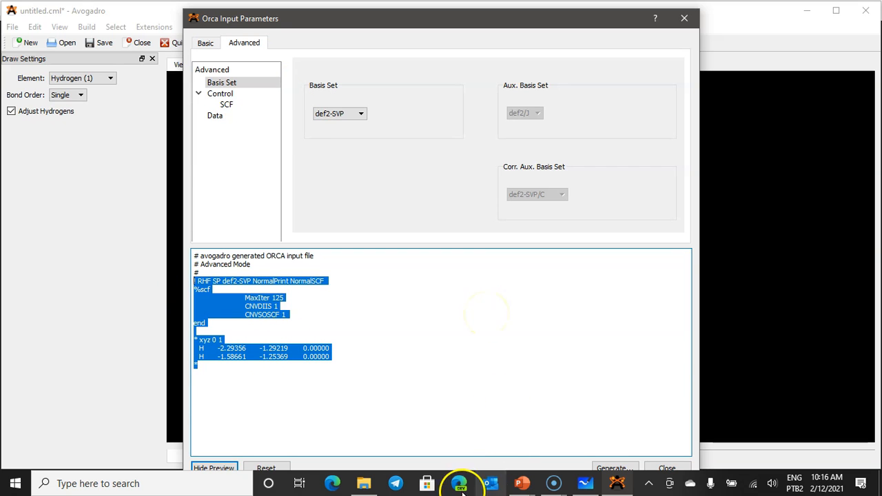
Step: Switch to File Explorer, create a folder named H2 on the Desktop and open it
{"action": "left_click", "coordinate": [370, 486]}
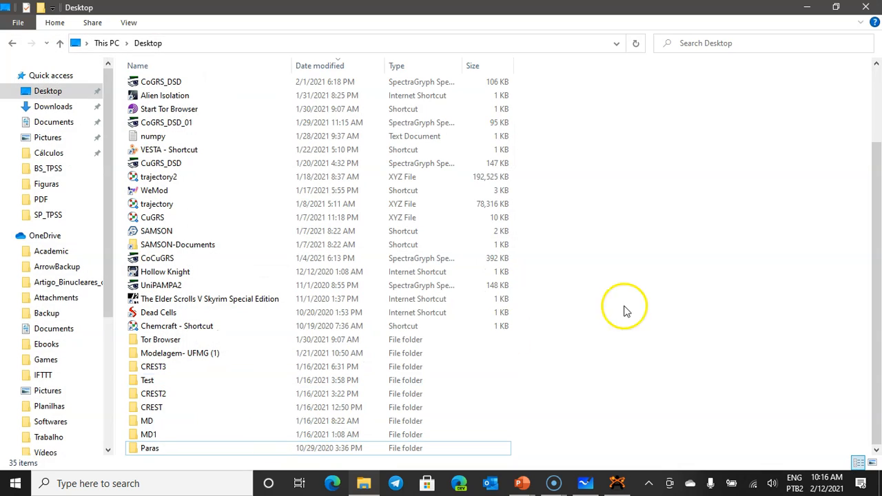
{"action": "right_click", "coordinate": [642, 365]}
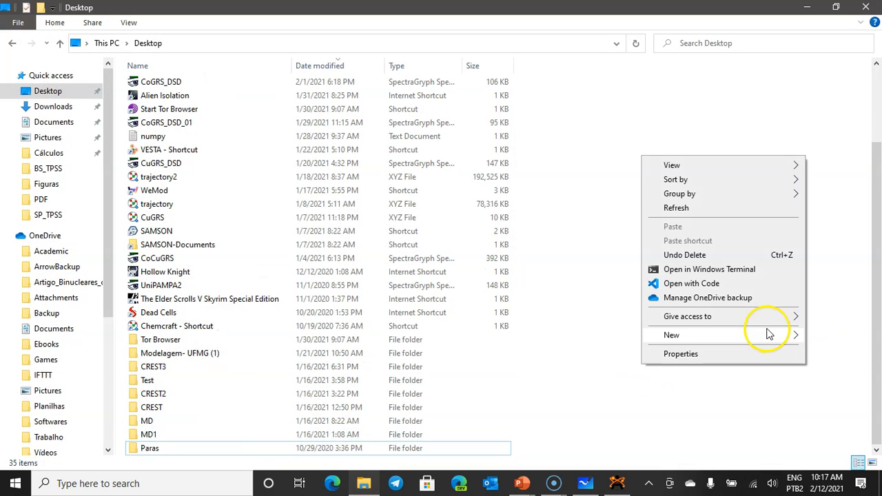
{"action": "mouse_move", "coordinate": [768, 338]}
{"action": "left_click", "coordinate": [528, 142]}
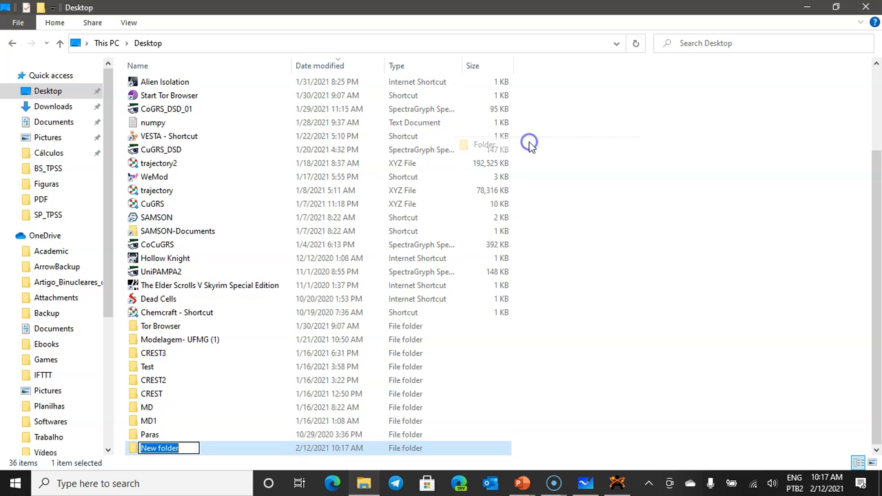
{"action": "type", "text": "H2"}
{"action": "key", "text": "Return"}
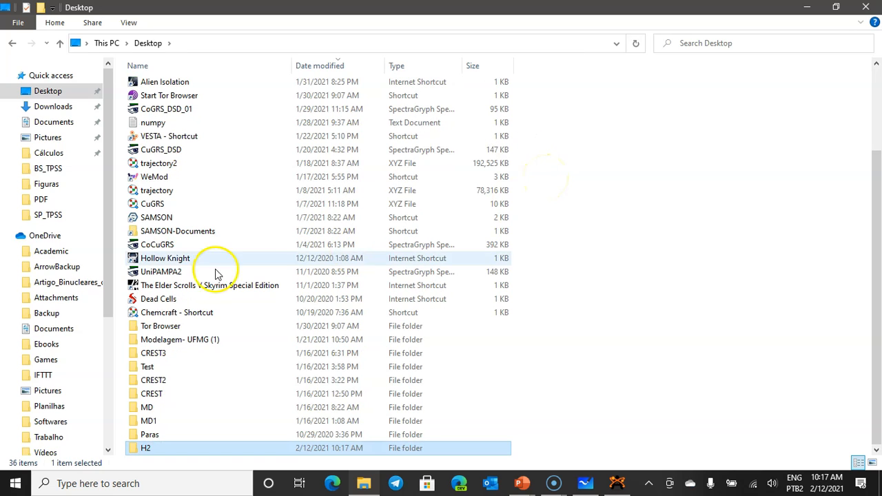
{"action": "double_click", "coordinate": [163, 448]}
Step: Open Visual Studio Code and paste the copied ORCA input into a new untitled file
{"action": "left_click", "coordinate": [7, 485]}
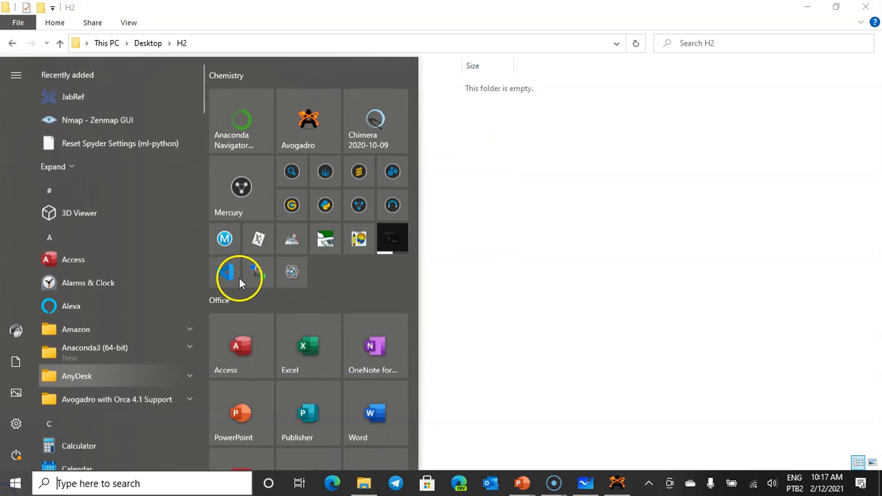
{"action": "left_click", "coordinate": [225, 280]}
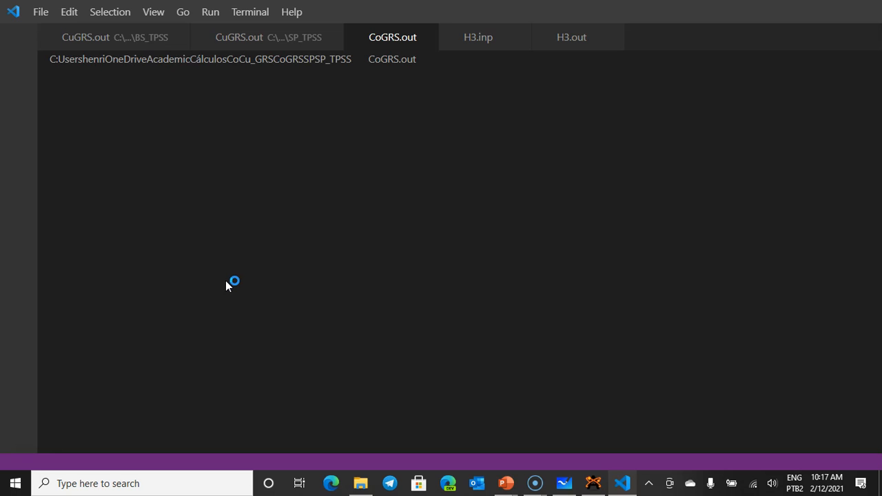
{"action": "left_click", "coordinate": [39, 11]}
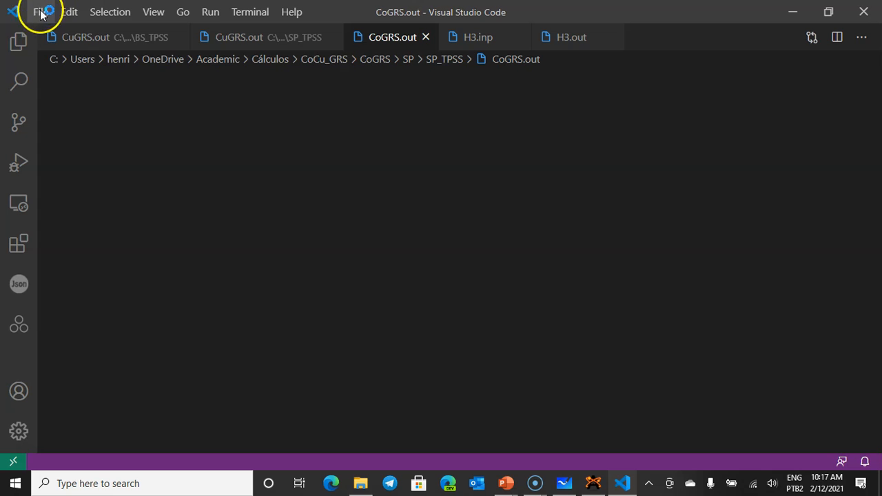
{"action": "left_click", "coordinate": [67, 43]}
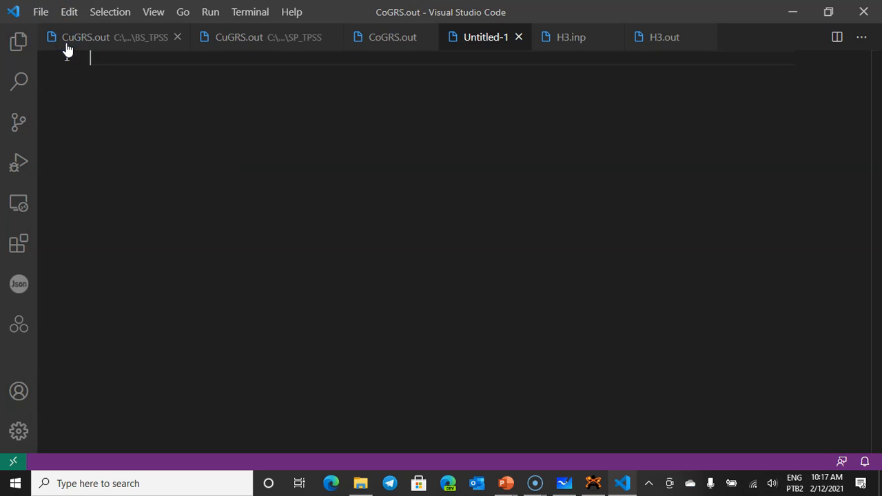
{"action": "key", "text": "ctrl+v"}
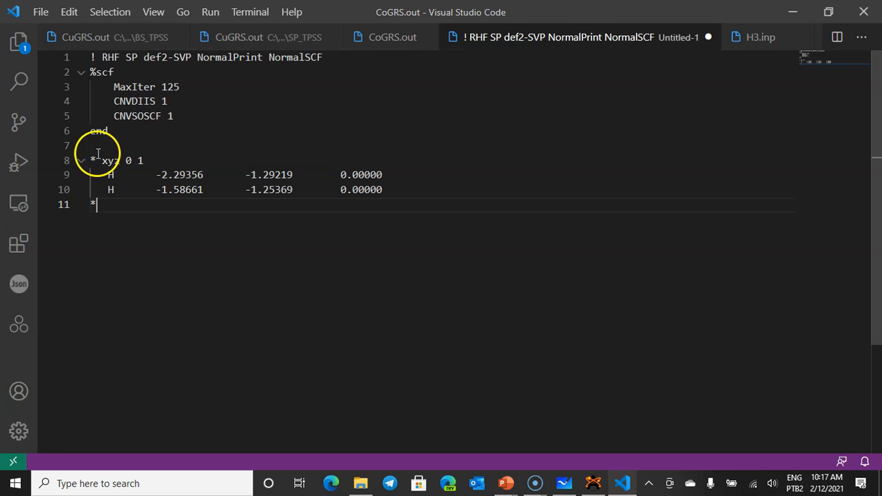
Step: Delete the CNVDIIS and CNVSOSCF lines from the scf block and insert a blank line above %scf
{"action": "left_click", "coordinate": [134, 137]}
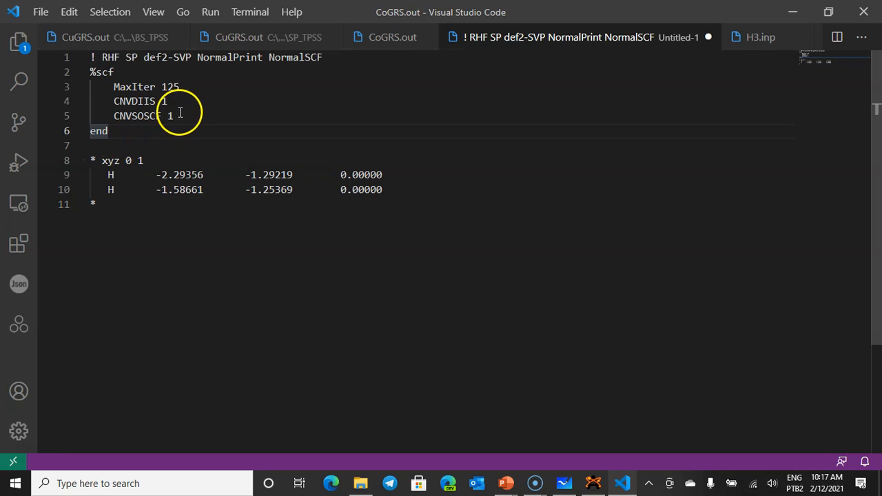
{"action": "left_click_drag", "start_coordinate": [179, 116], "coordinate": [57, 114]}
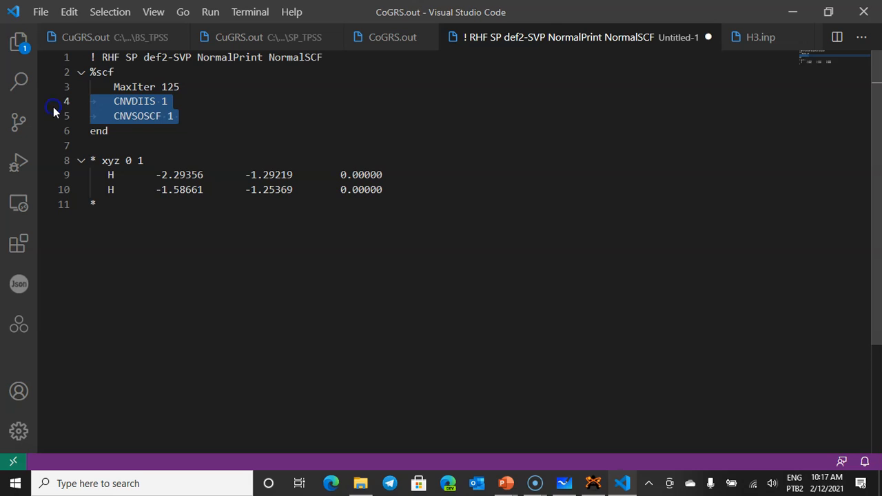
{"action": "key", "text": "BackSpace"}
{"action": "key", "text": "BackSpace"}
{"action": "key", "text": "Up"}
{"action": "key", "text": "Up"}
{"action": "key", "text": "Home"}
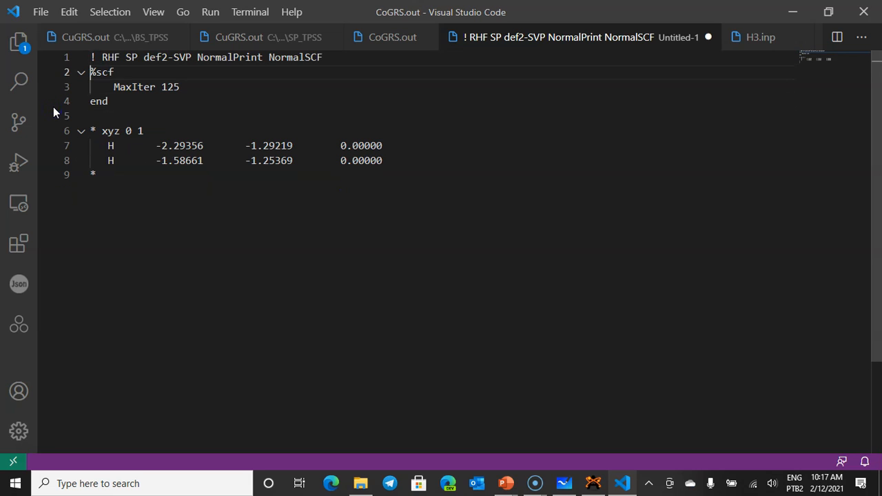
{"action": "key", "text": "Return"}
Step: Delete the RHF keyword from the first line of the input file
{"action": "key", "text": "Up"}
{"action": "key", "text": "Up"}
{"action": "key", "text": "Right"}
{"action": "key", "text": "Right"}
{"action": "key", "text": "Right"}
{"action": "key", "text": "Right"}
{"action": "key", "text": "Right"}
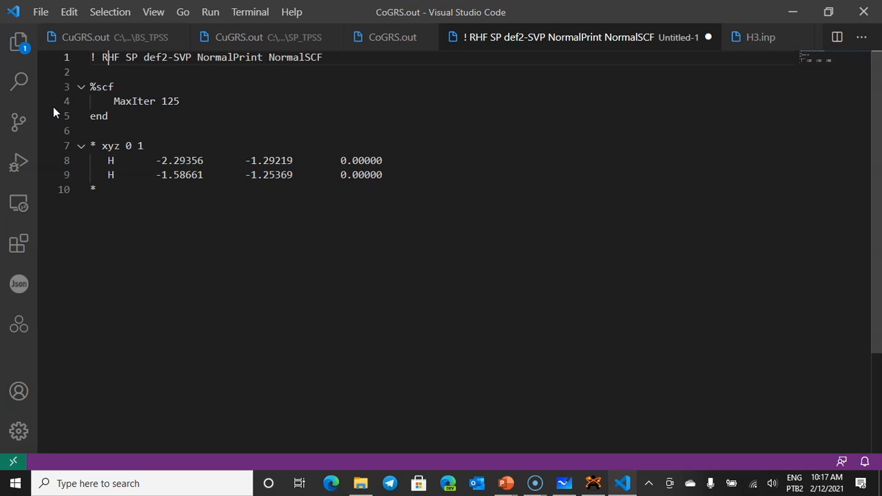
{"action": "key", "text": "BackSpace"}
{"action": "key", "text": "BackSpace"}
{"action": "key", "text": "BackSpace"}
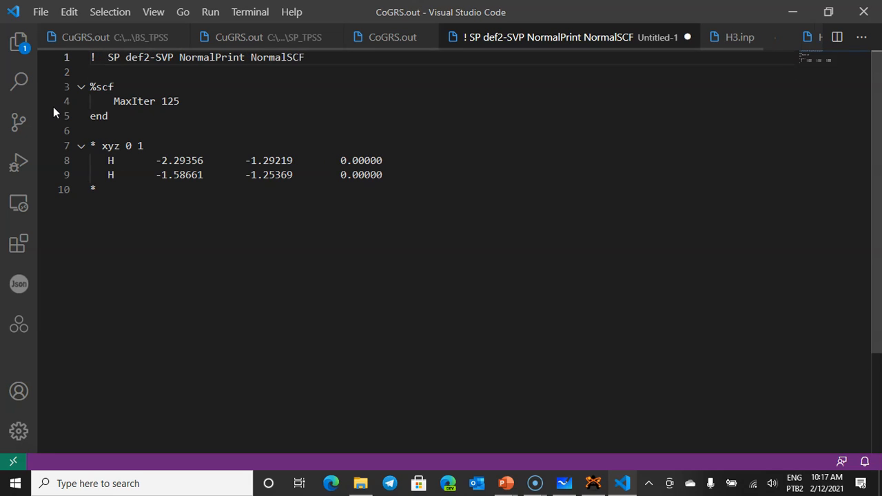
{"action": "key", "text": "BackSpace"}
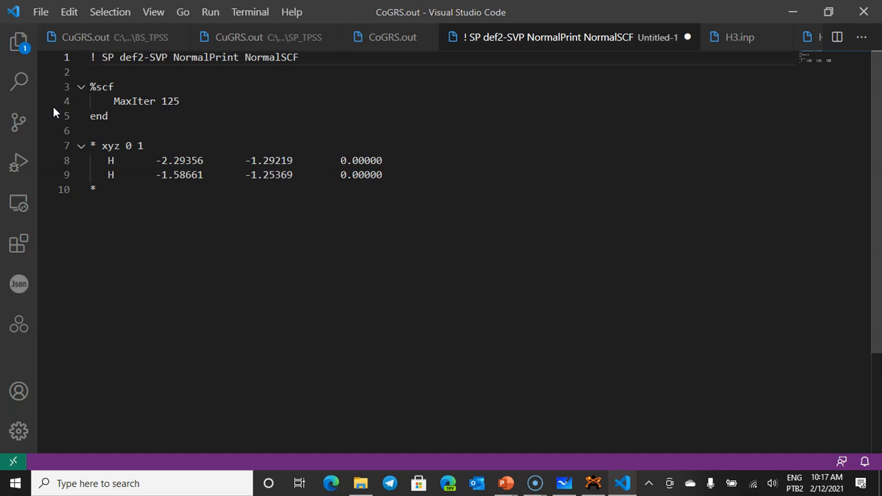
Step: Delete the SP keyword in front of def2-SVP on the first line
{"action": "key", "text": "Right"}
{"action": "key", "text": "Right"}
{"action": "key", "text": "Right"}
{"action": "key", "text": "BackSpace"}
{"action": "key", "text": "BackSpace"}
{"action": "key", "text": "BackSpace"}
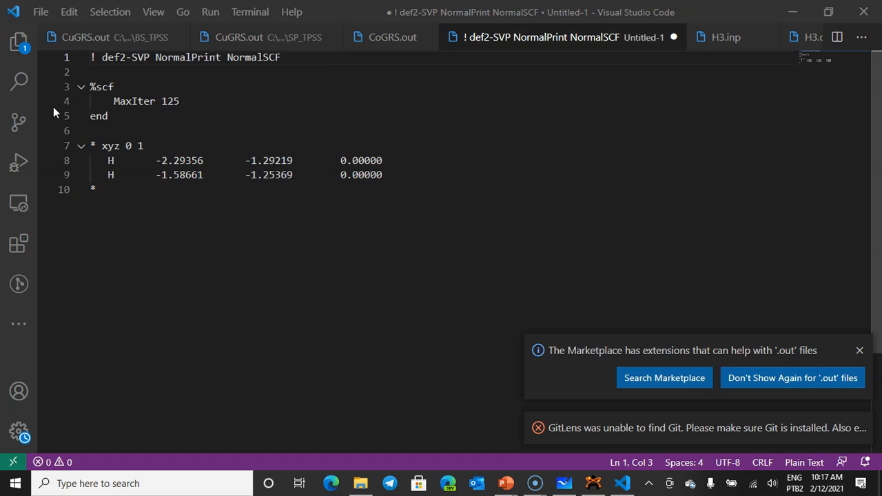
Step: Dismiss the extension notification and insert the functional wB97x-D3 at the start of the keyword line, before the basis set
{"action": "left_click", "coordinate": [859, 350]}
{"action": "left_click", "coordinate": [97, 61]}
{"action": "key", "text": "Right"}
{"action": "type", "text": "wB97"}
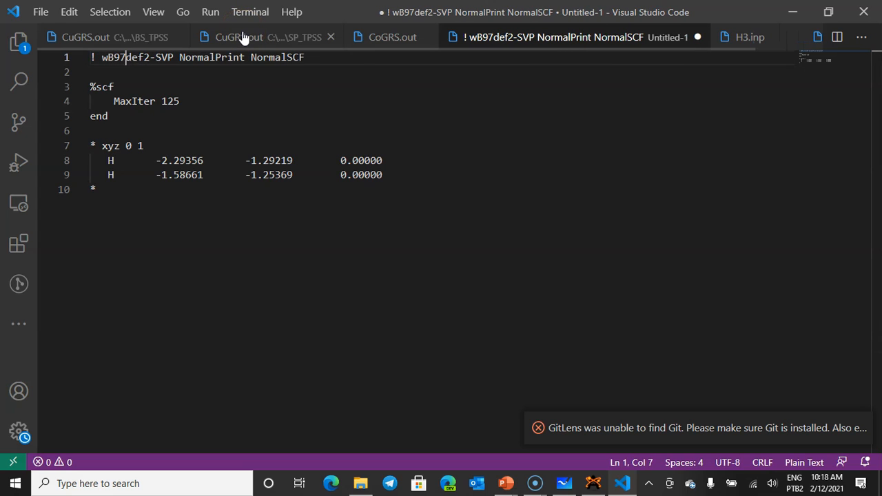
{"action": "type", "text": "x-D"}
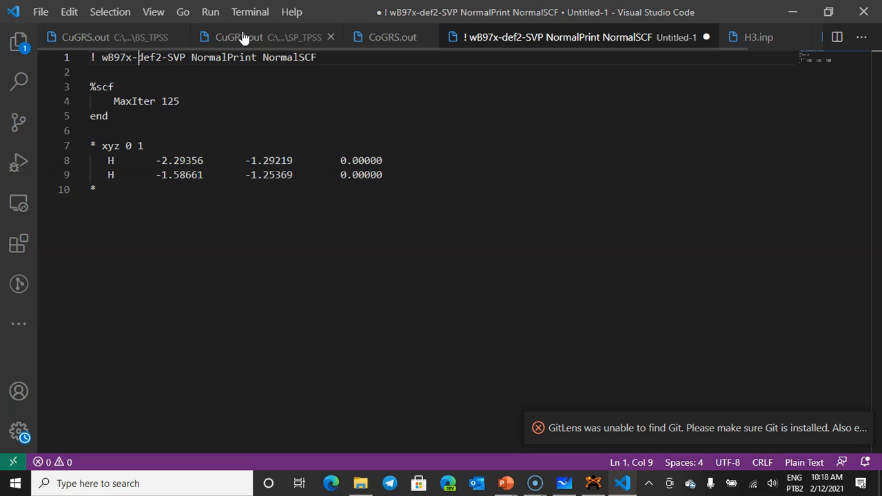
{"action": "type", "text": "3"}
Step: Change the basis set on the keyword line to def2-TZVP
{"action": "key", "text": "Right"}
{"action": "key", "text": "Right"}
{"action": "key", "text": "Right"}
{"action": "key", "text": "Right"}
{"action": "key", "text": "Right"}
{"action": "key", "text": "Right"}
{"action": "key", "text": "Right"}
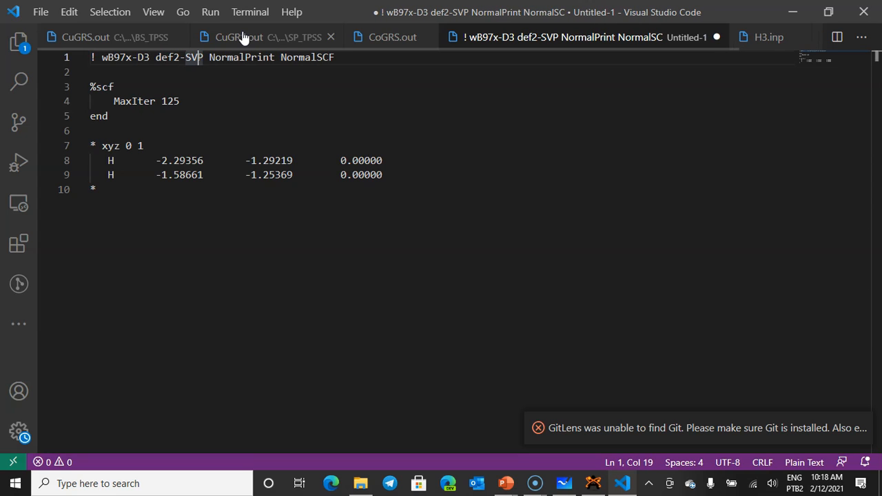
{"action": "key", "text": "BackSpace"}
{"action": "key", "text": "BackSpace"}
{"action": "key", "text": "BackSpace"}
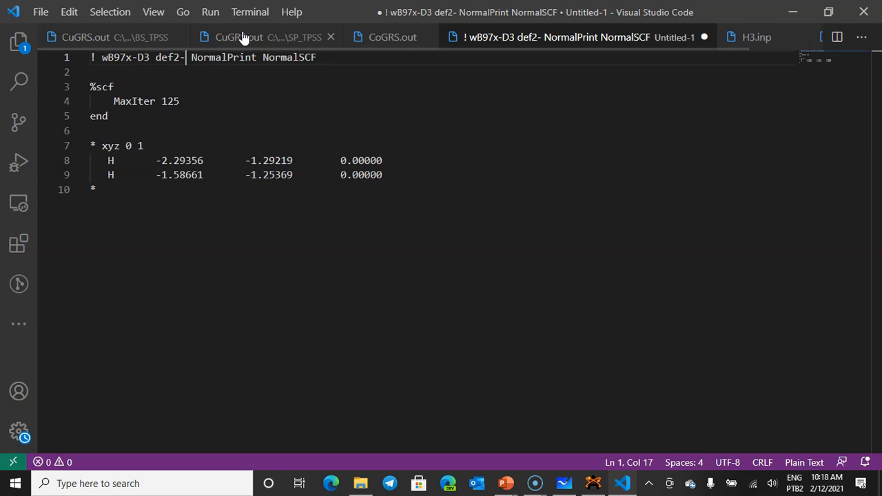
{"action": "type", "text": "TZVP"}
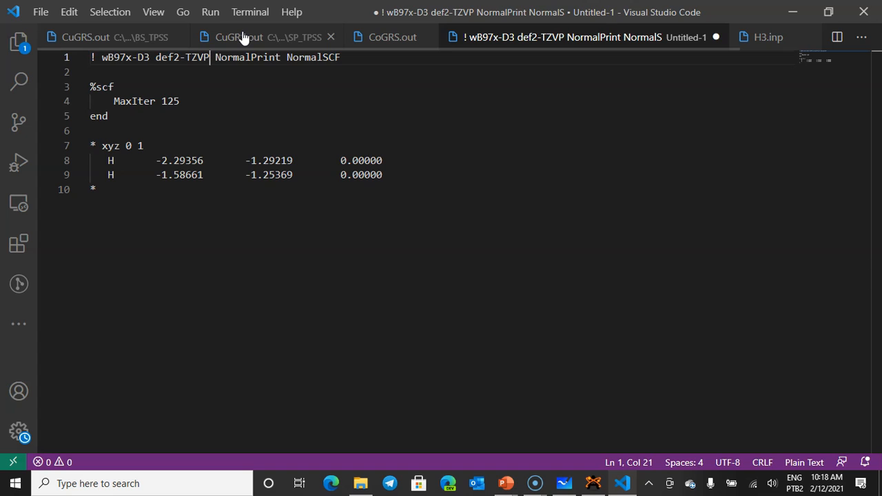
Step: Add the auxiliary basis Def2/J after def2-TZVP and replace NormalPrint with largePrint
{"action": "type", "text": " Def2/G"}
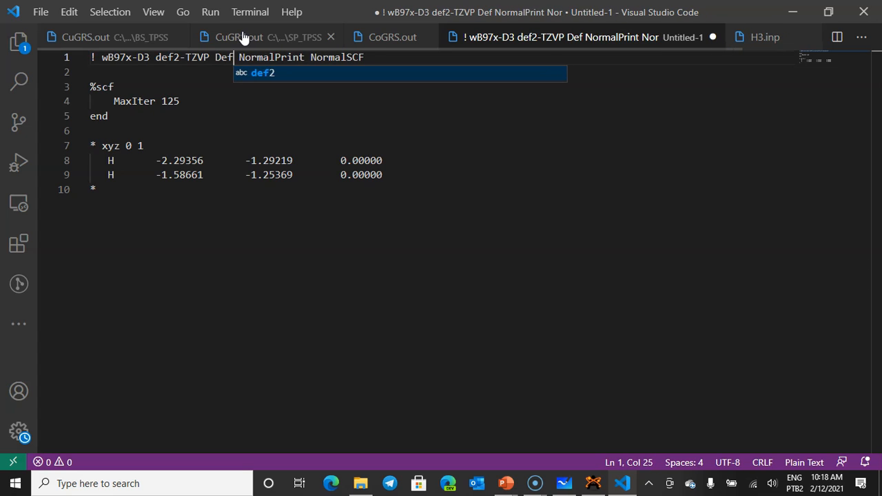
{"action": "key", "text": "BackSpace"}
{"action": "type", "text": "J"}
{"action": "key", "text": "ctrl+shift+Right"}
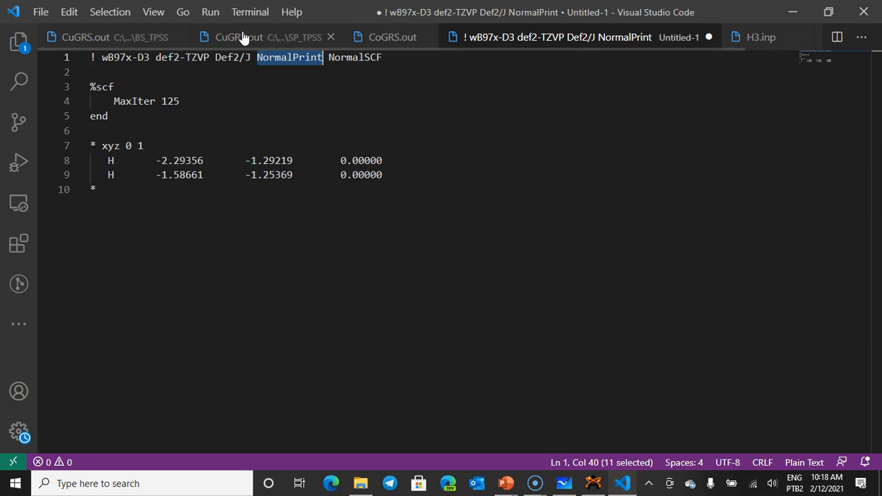
{"action": "type", "text": "largePri"}
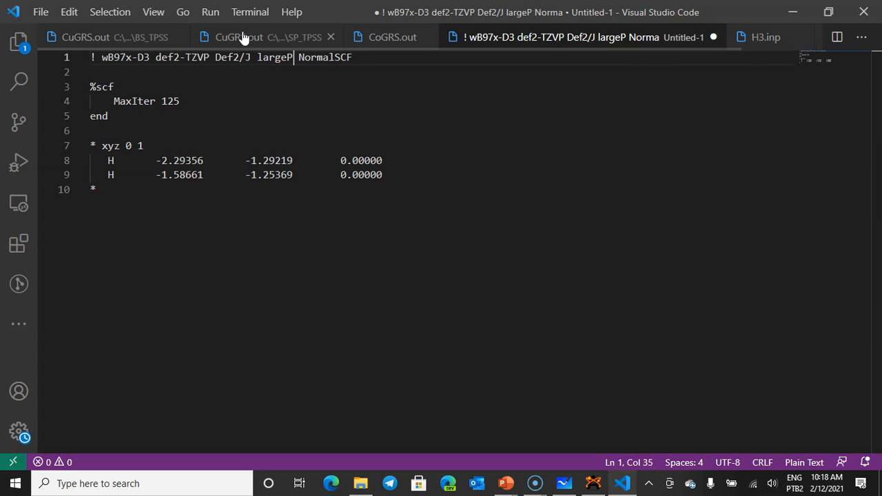
{"action": "type", "text": "nt"}
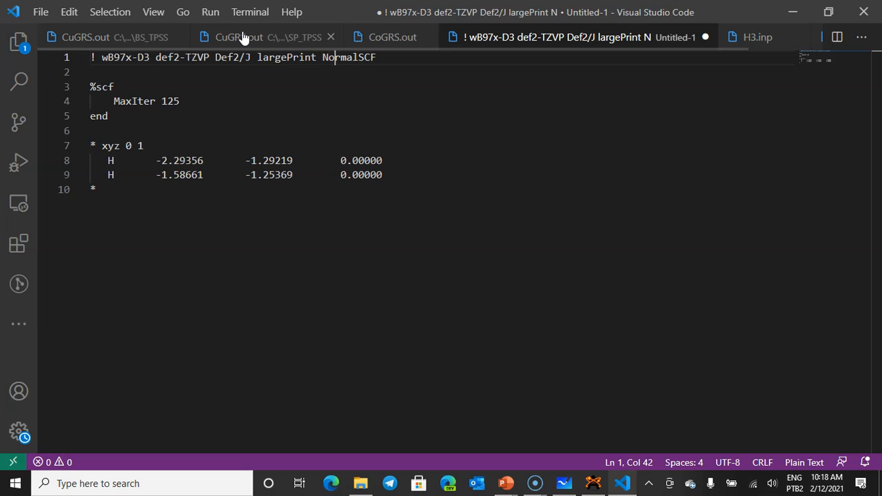
Step: Replace NormalSCF with TightSCF and add PAL4 at the end of the keyword line
{"action": "key", "text": "shift+End"}
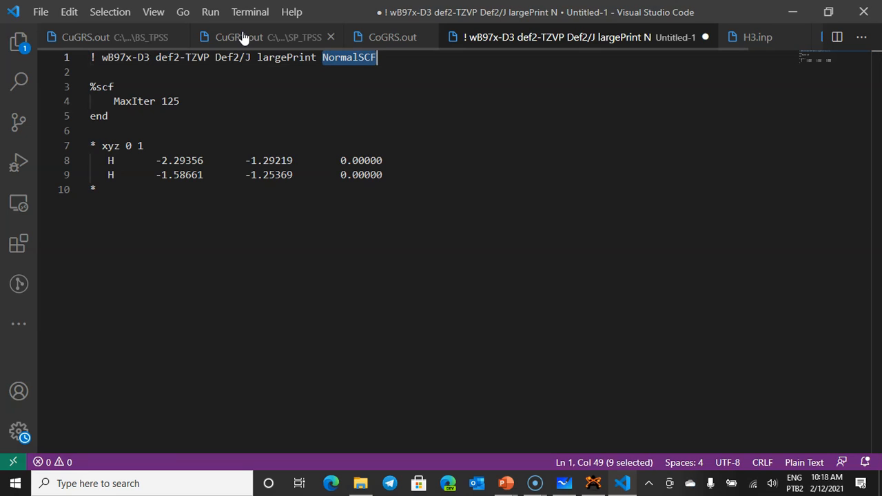
{"action": "type", "text": "TightS"}
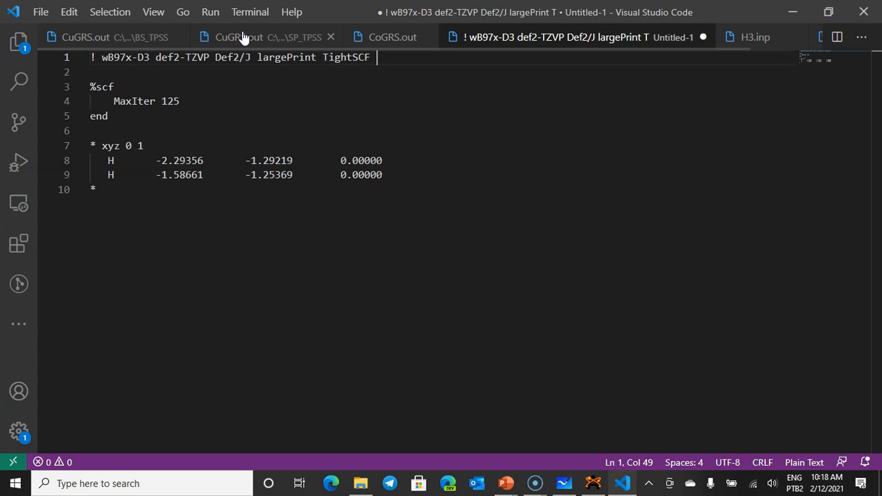
{"action": "type", "text": "PAL"}
Step: Insert the OPT keyword between wB97x-D3 and def2-TZVP
{"action": "key", "text": "Left"}
{"action": "key", "text": "Left"}
{"action": "key", "text": "Left"}
{"action": "key", "text": "Left"}
{"action": "key", "text": "Left"}
{"action": "key", "text": "Left"}
{"action": "key", "text": "Left"}
{"action": "key", "text": "Left"}
{"action": "key", "text": "Left"}
{"action": "key", "text": "Left"}
{"action": "key", "text": "Left"}
{"action": "type", "text": "OPY"}
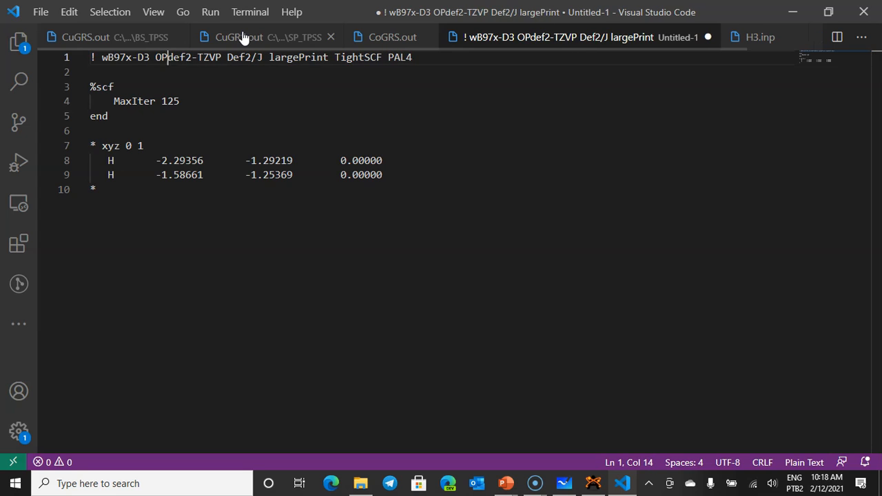
{"action": "key", "text": "BackSpace"}
{"action": "type", "text": "T"}
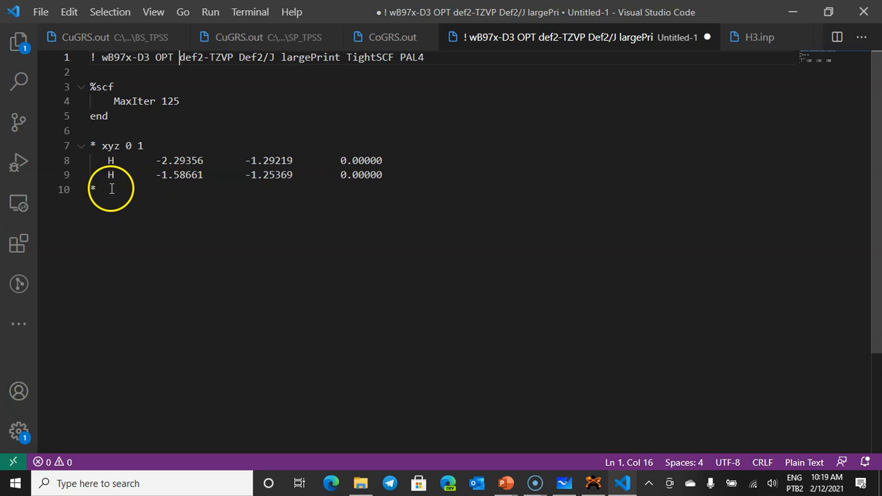
Step: Start saving the file, go to the H2 folder on the Desktop, and create and open a subfolder named OPT
{"action": "left_click", "coordinate": [39, 11]}
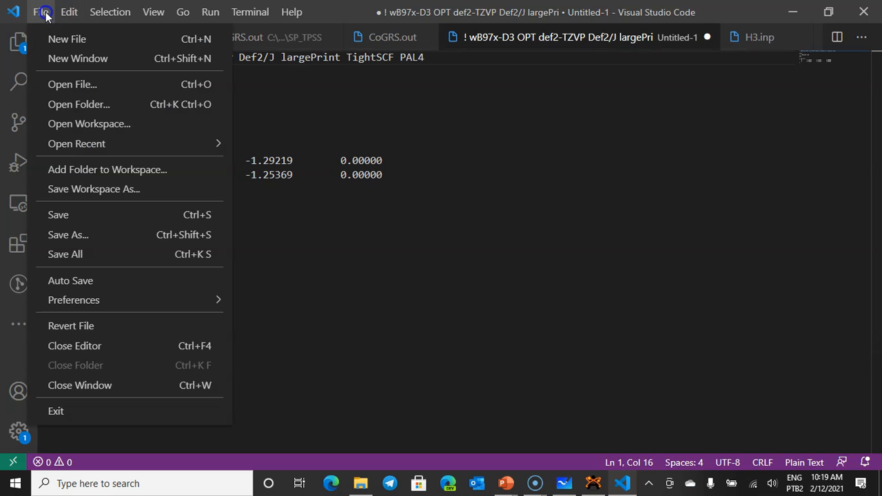
{"action": "left_click", "coordinate": [88, 217]}
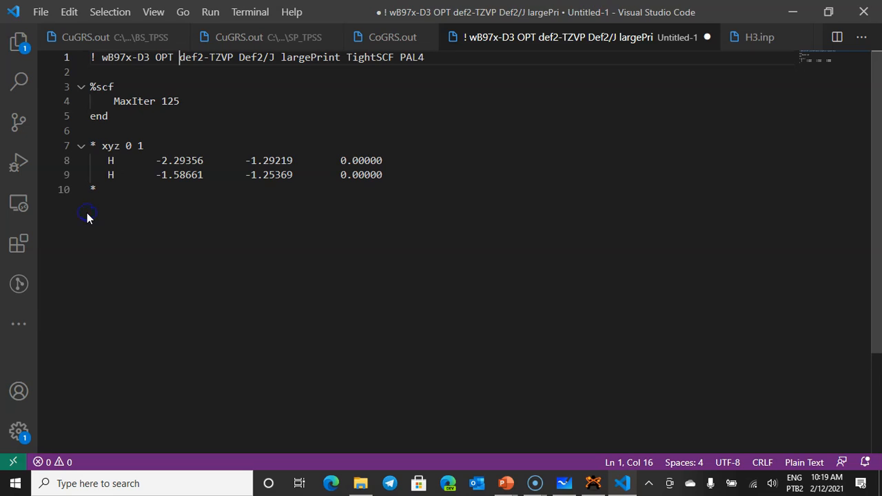
{"action": "scroll", "coordinate": [66, 118], "scroll_direction": "up", "scroll_amount": 1}
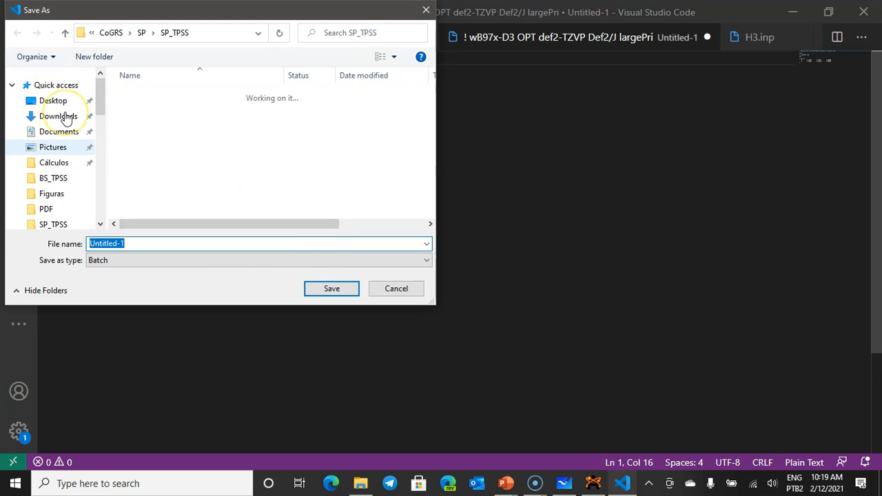
{"action": "left_click", "coordinate": [57, 102]}
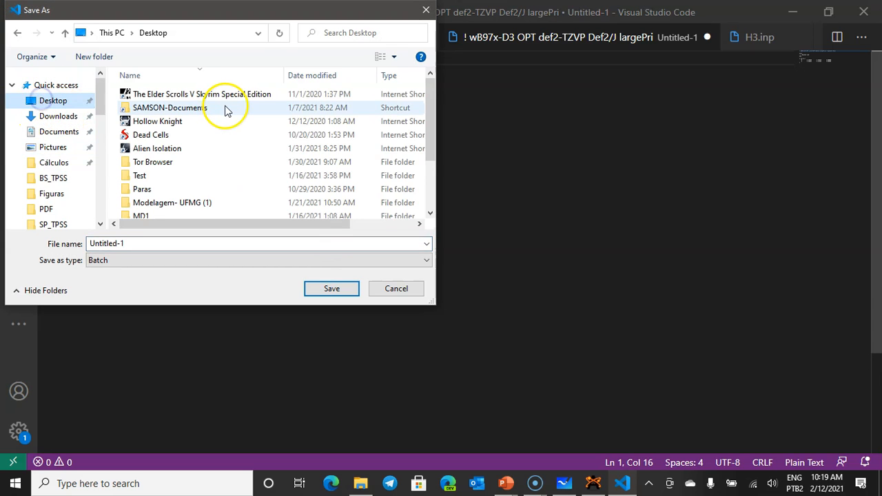
{"action": "scroll", "coordinate": [179, 179], "scroll_direction": "down", "scroll_amount": 2}
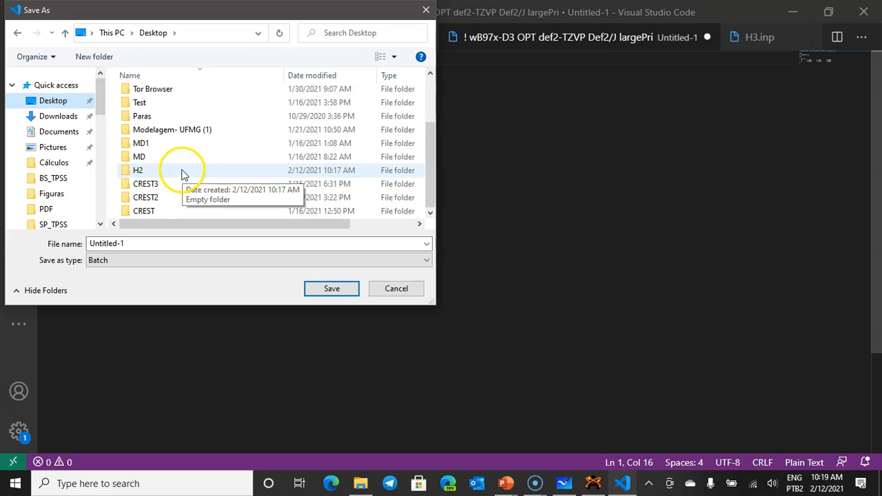
{"action": "double_click", "coordinate": [137, 174]}
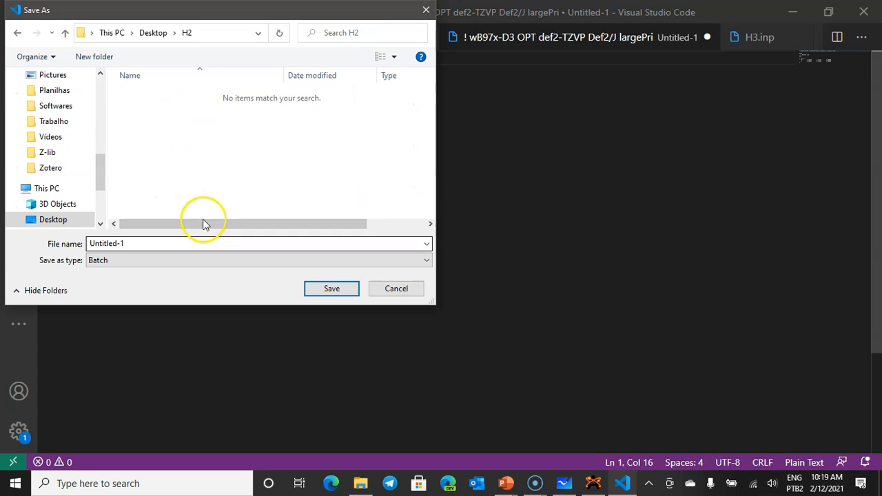
{"action": "left_click", "coordinate": [94, 56]}
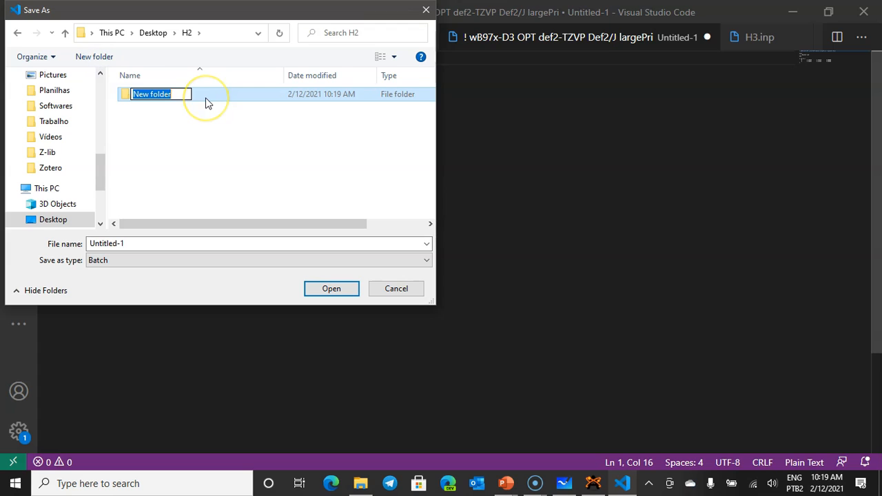
{"action": "type", "text": "OPT"}
{"action": "key", "text": "Return"}
{"action": "key", "text": "Return"}
Step: Save the file as H2.inp in the OPT folder with the file type All Files
{"action": "left_click", "coordinate": [174, 259]}
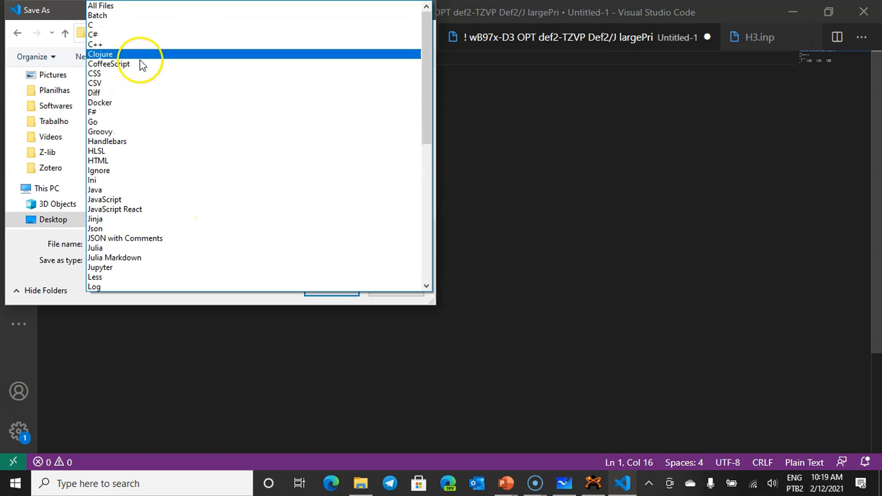
{"action": "left_click", "coordinate": [130, 6]}
{"action": "double_click", "coordinate": [158, 246]}
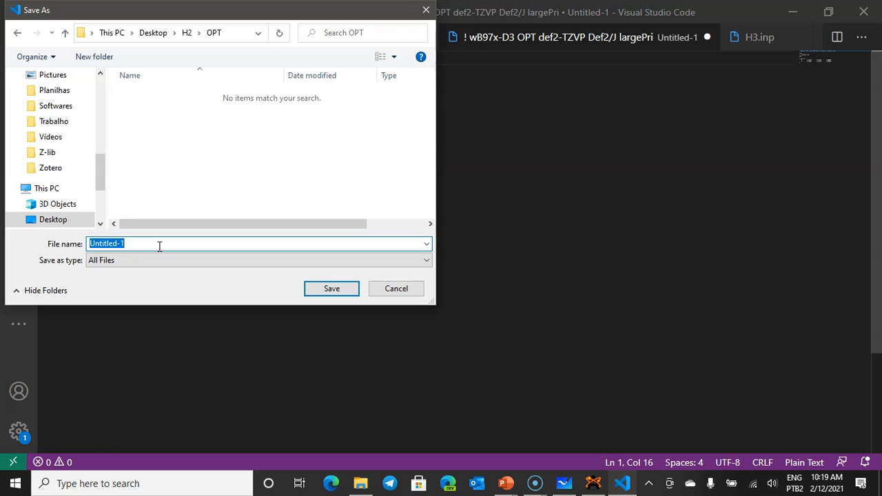
{"action": "type", "text": "H2.inp"}
{"action": "key", "text": "Return"}
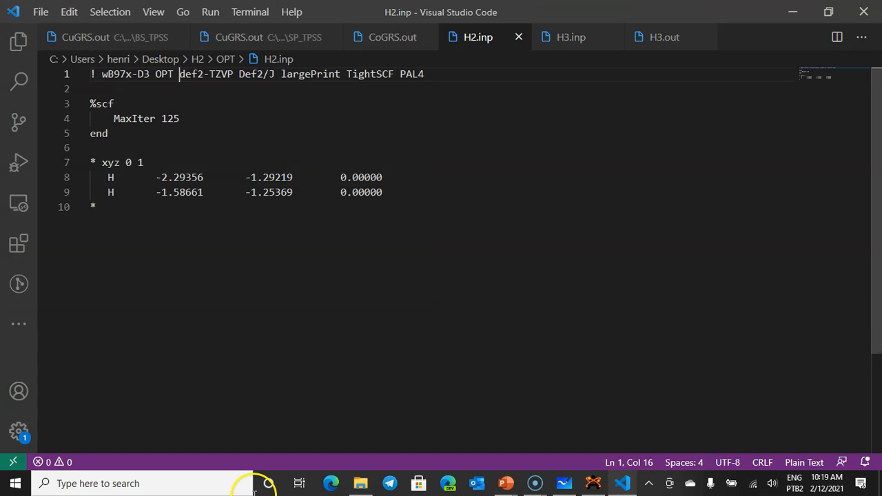
Step: Switch to File Explorer, open the OPT folder and launch Windows PowerShell from it
{"action": "left_click", "coordinate": [362, 482]}
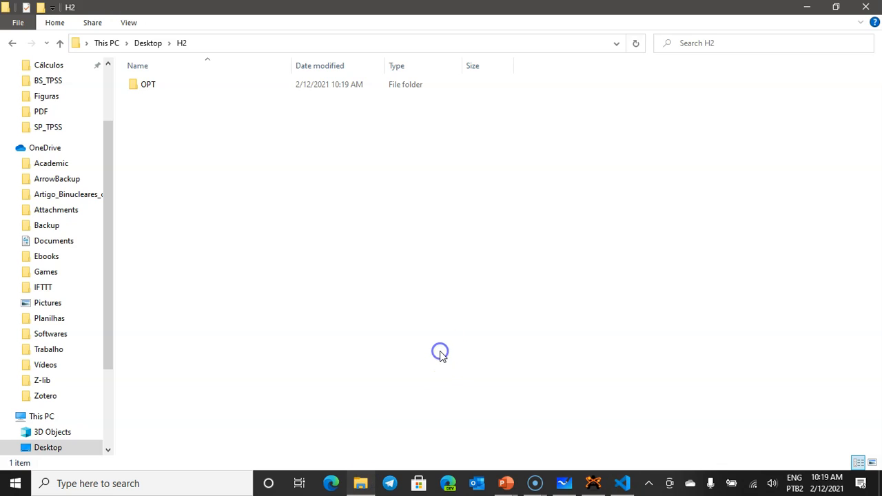
{"action": "double_click", "coordinate": [148, 84]}
{"action": "left_click", "coordinate": [193, 125]}
{"action": "left_click", "coordinate": [19, 22]}
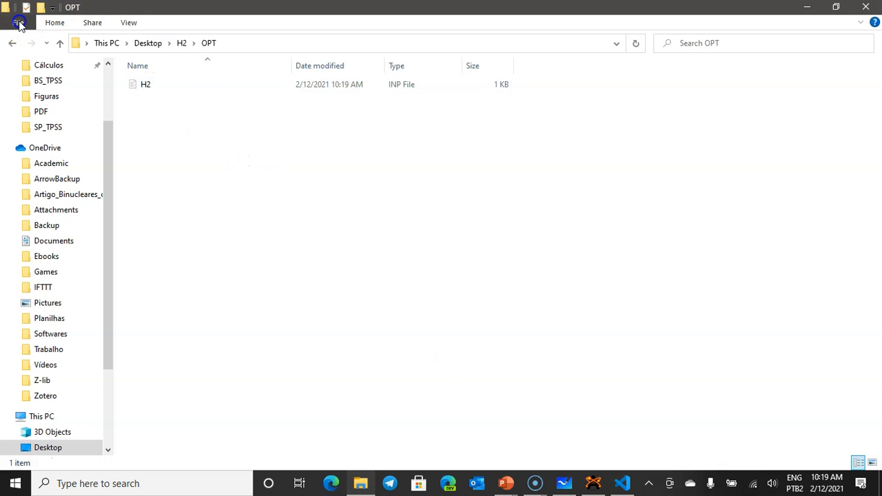
{"action": "mouse_move", "coordinate": [69, 81]}
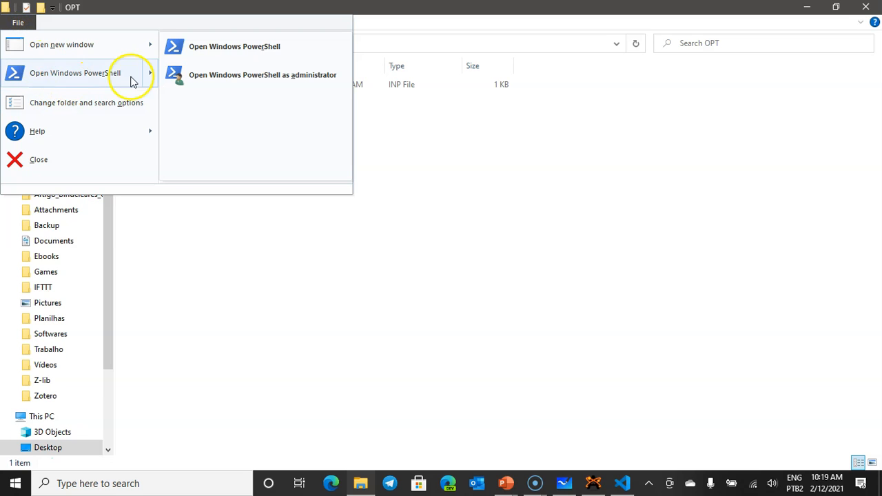
{"action": "left_click", "coordinate": [234, 48]}
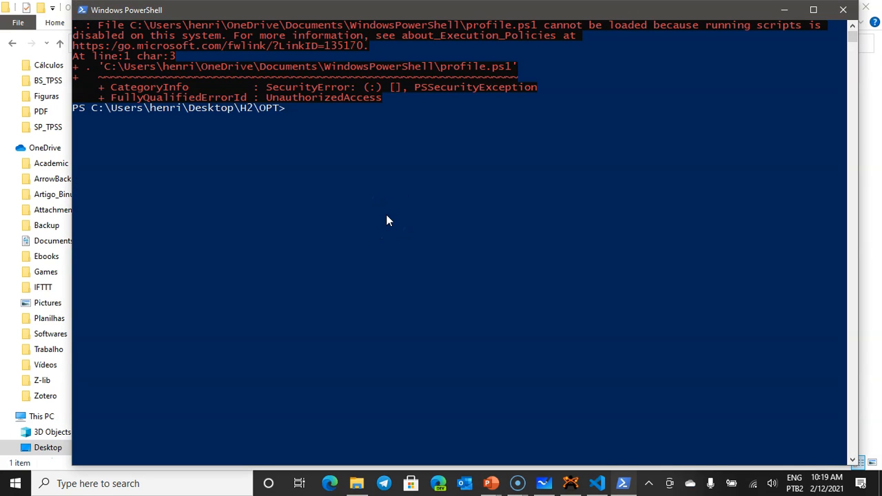
Step: Clear the terminal and run the calculation with "orca.exe .\H2.inp > .\H2.out"
{"action": "type", "text": "clear"}
{"action": "key", "text": "Return"}
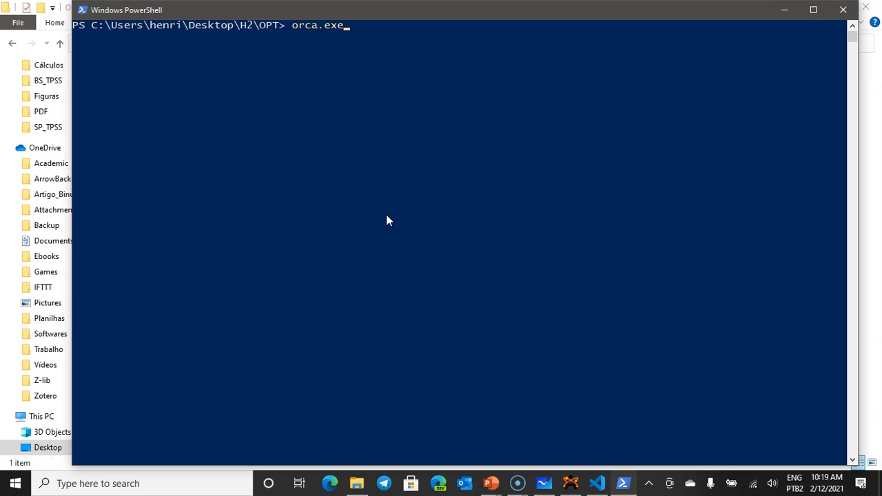
{"action": "type", "text": "orca.exe .\\H2.inp"}
{"action": "type", "text": " > .\\H2.inp"}
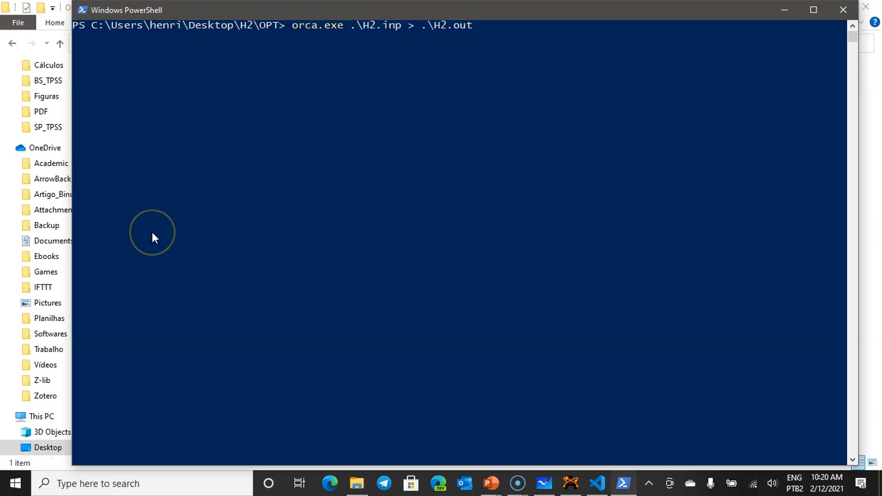
Step: Switch back to File Explorer and open the H2 OUT file from the OPT folder
{"action": "key", "text": "alt+Tab"}
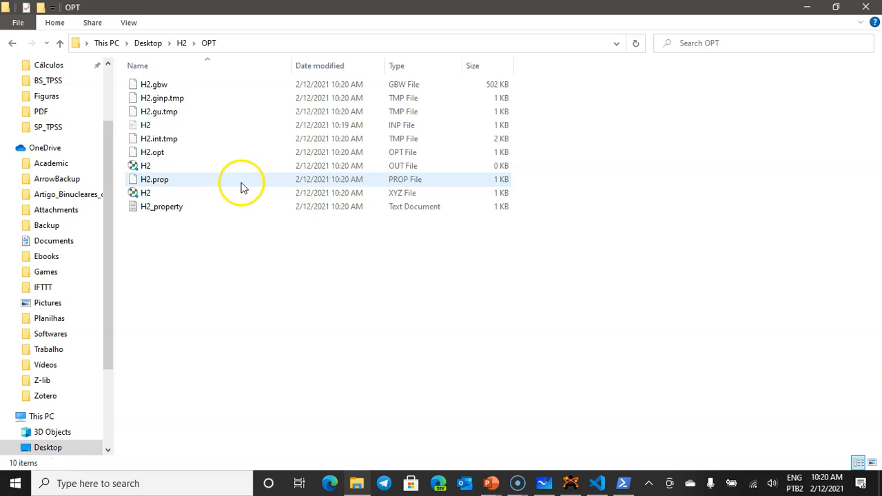
{"action": "double_click", "coordinate": [145, 165]}
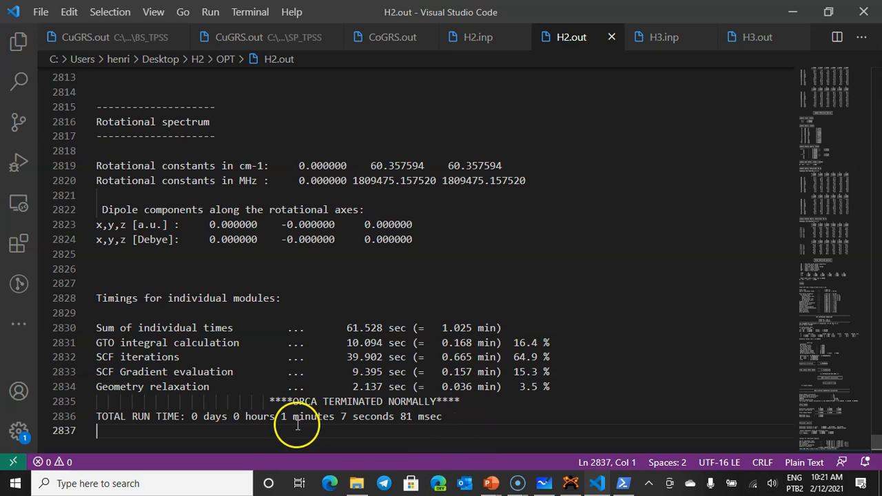
Step: Switch to File Explorer and open the H2 OUT file from the OPT folder in Chemcraft
{"action": "scroll", "coordinate": [508, 271], "scroll_direction": "up", "scroll_amount": 7}
{"action": "scroll", "coordinate": [508, 271], "scroll_direction": "up", "scroll_amount": 2}
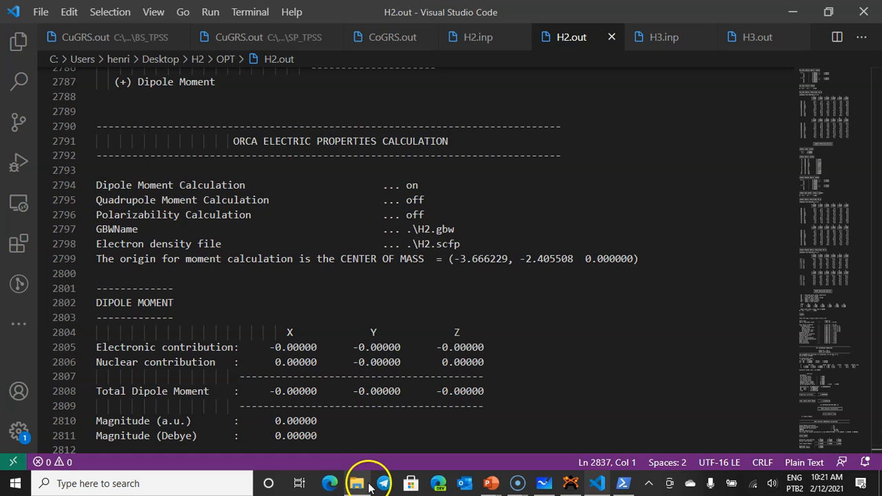
{"action": "left_click", "coordinate": [357, 482]}
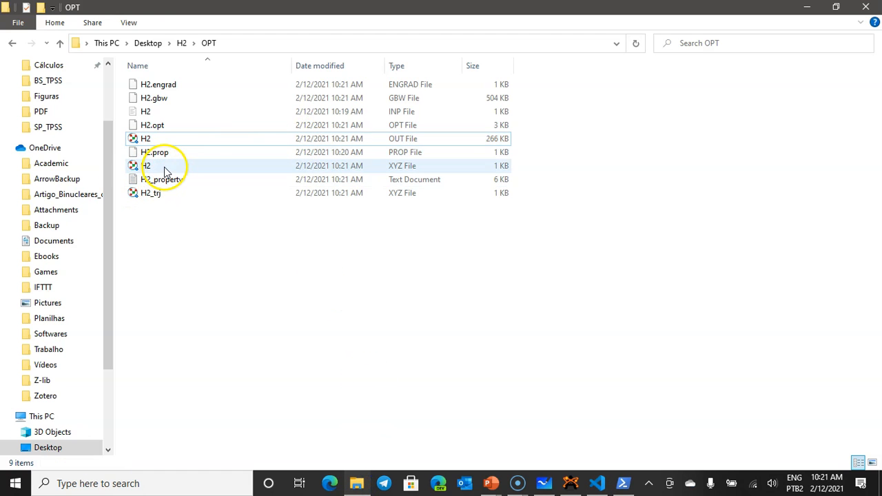
{"action": "left_click", "coordinate": [142, 140]}
{"action": "double_click", "coordinate": [142, 138]}
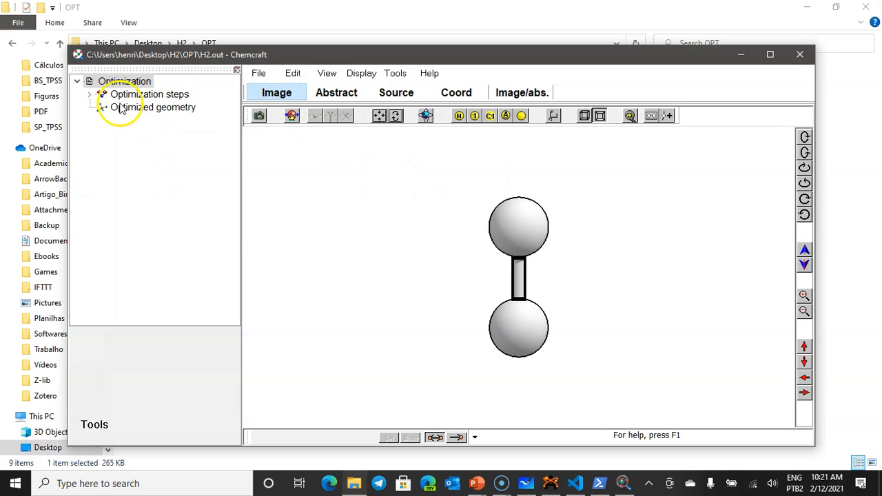
Step: Display the optimized geometry and measure the distance between the two hydrogen atoms
{"action": "left_click", "coordinate": [91, 95]}
{"action": "left_click", "coordinate": [93, 97]}
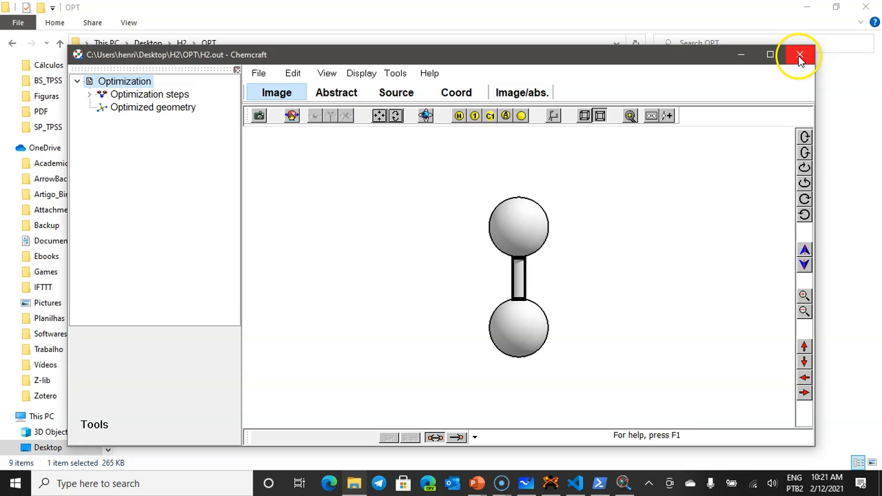
{"action": "left_click", "coordinate": [166, 108]}
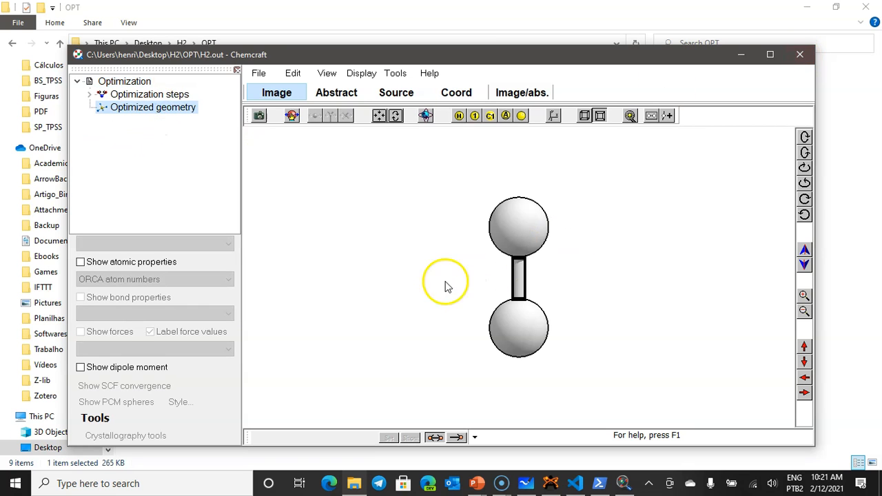
{"action": "left_click_drag", "start_coordinate": [338, 317], "coordinate": [447, 276]}
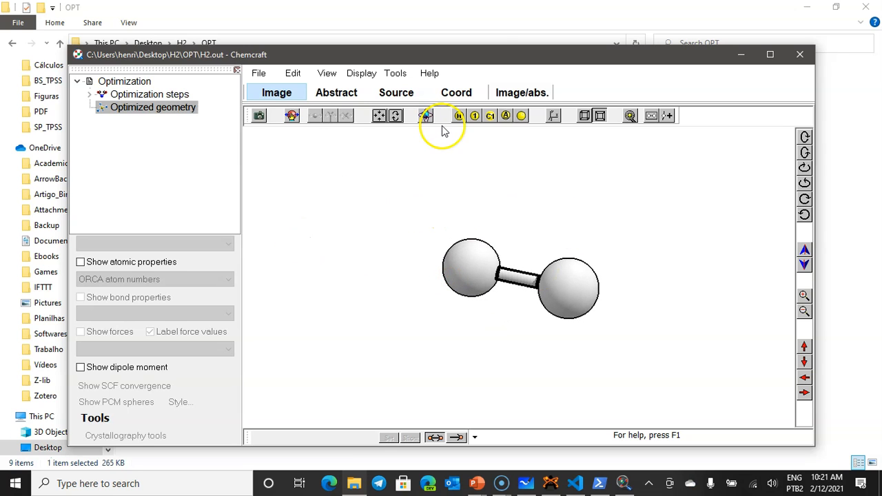
{"action": "left_click", "coordinate": [475, 274]}
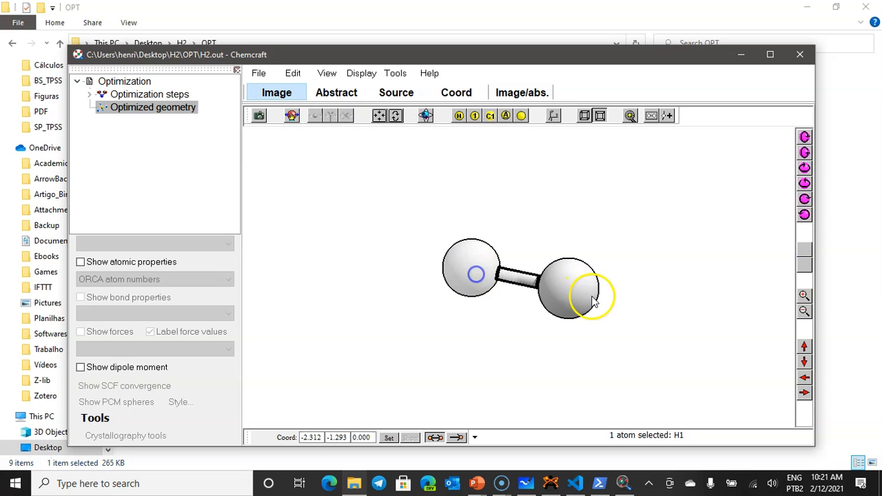
{"action": "left_click", "coordinate": [592, 300]}
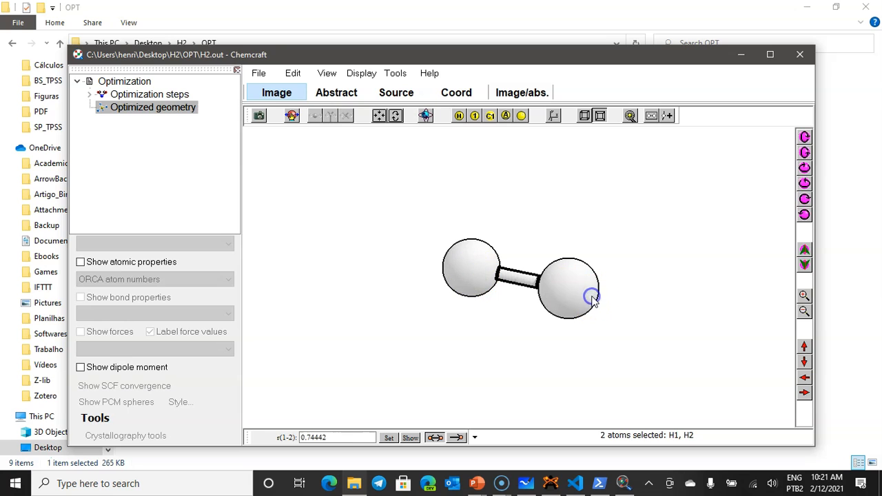
{"action": "left_click", "coordinate": [378, 324]}
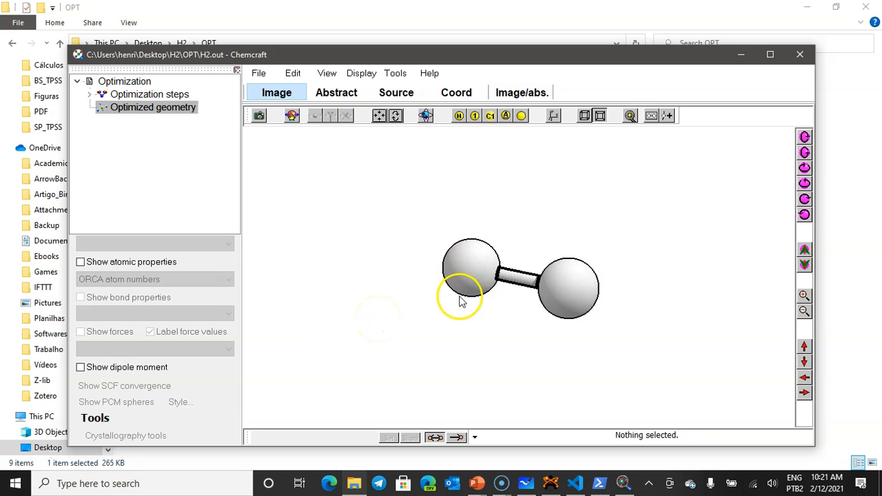
{"action": "left_click", "coordinate": [494, 315]}
{"action": "mouse_move", "coordinate": [472, 290]}
{"action": "left_mouse_down"}
{"action": "mouse_move", "coordinate": [484, 310]}
{"action": "mouse_move", "coordinate": [478, 299]}
{"action": "left_mouse_up"}
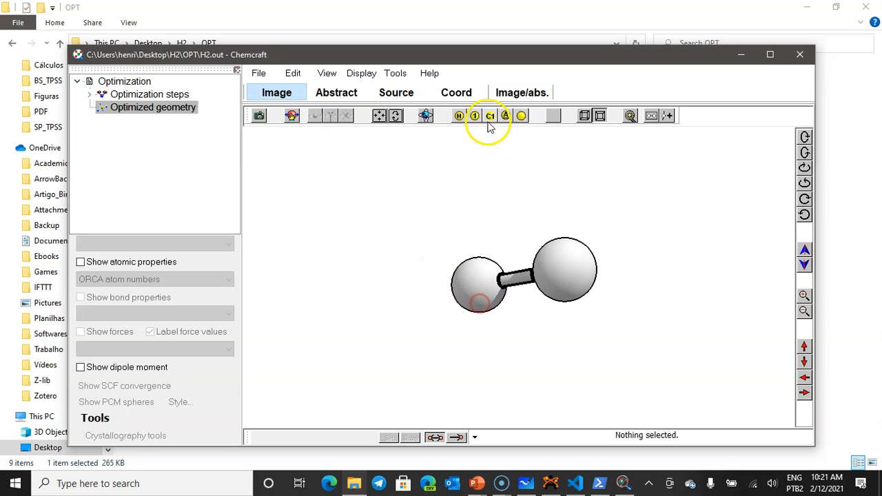
Step: Show the optimized Cartesian coordinates with element symbols and 12-digit precision, and copy them all
{"action": "left_click", "coordinate": [467, 94]}
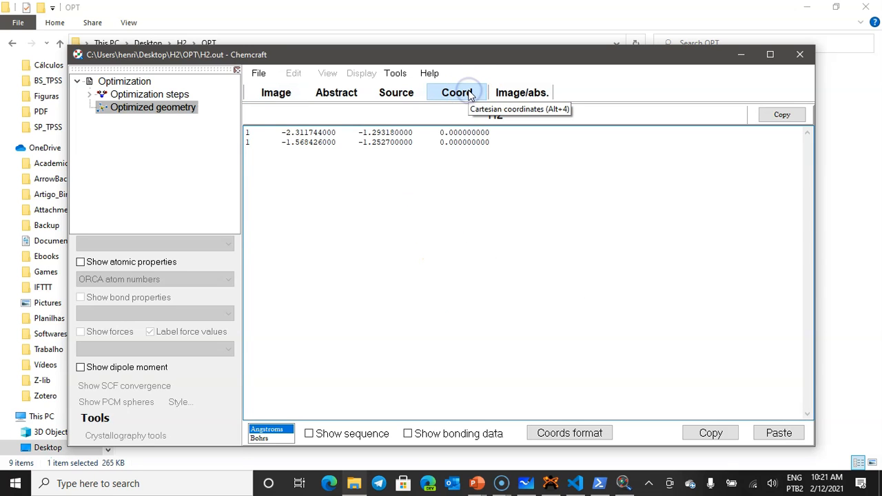
{"action": "left_click", "coordinate": [588, 433]}
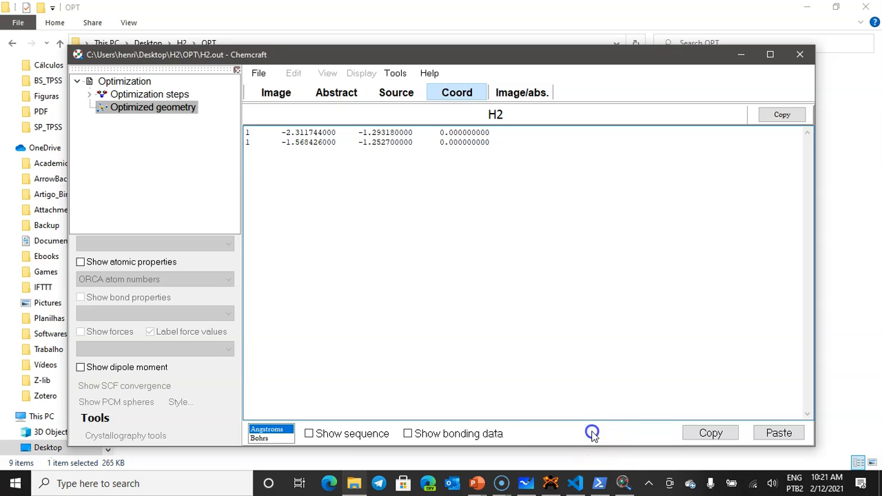
{"action": "left_click", "coordinate": [689, 316]}
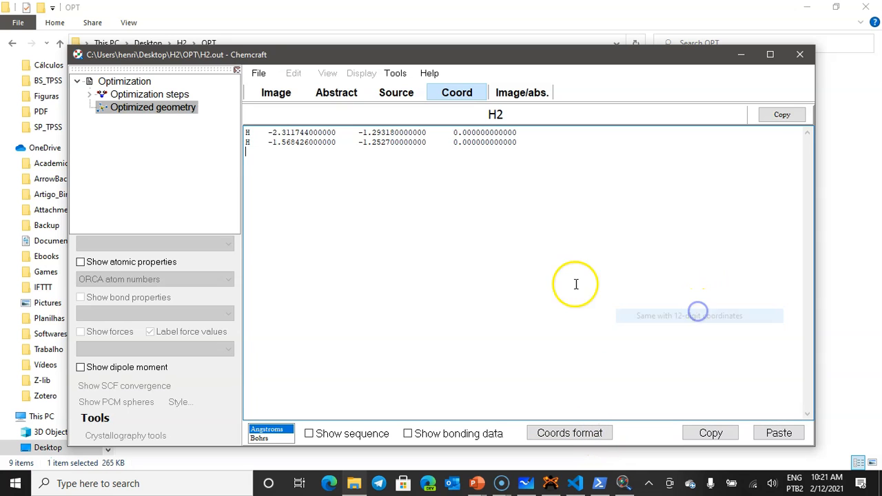
{"action": "key", "text": "ctrl+a"}
{"action": "key", "text": "ctrl+c"}
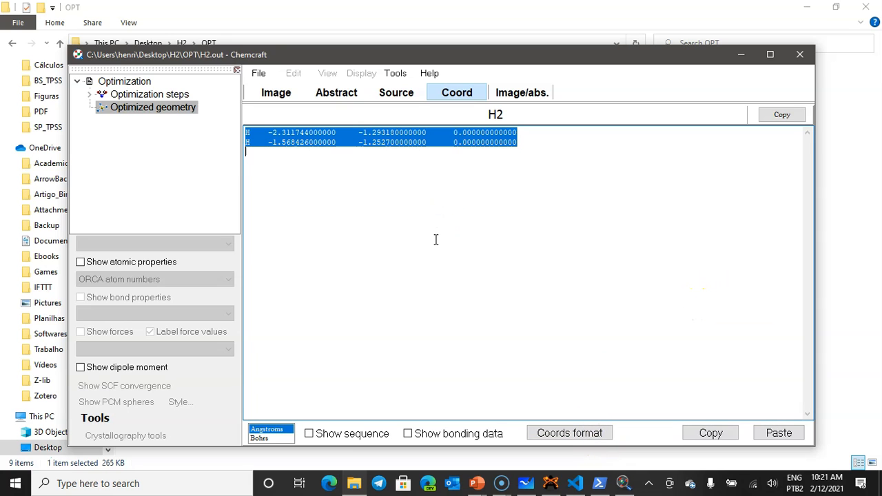
Step: Switch to Microsoft Whiteboard to review the broken-symmetry sketch, and return to the OPT folder in File Explorer
{"action": "left_click", "coordinate": [533, 481]}
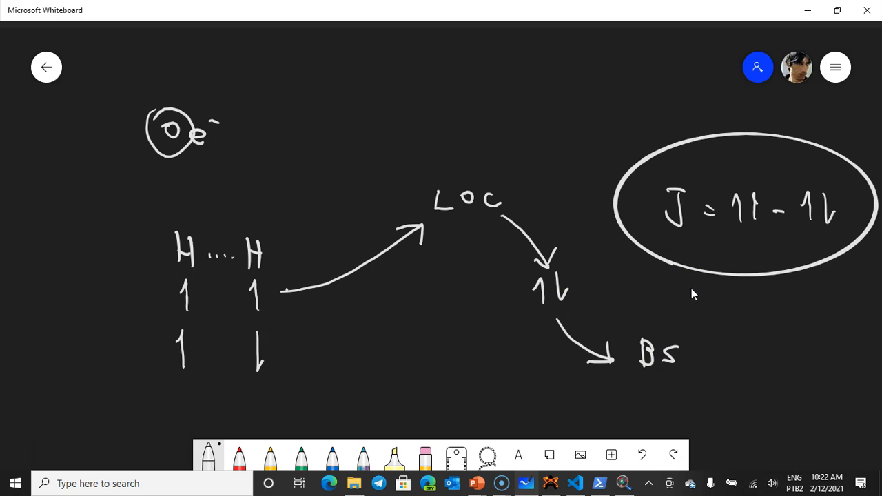
{"action": "key", "text": "alt+Tab"}
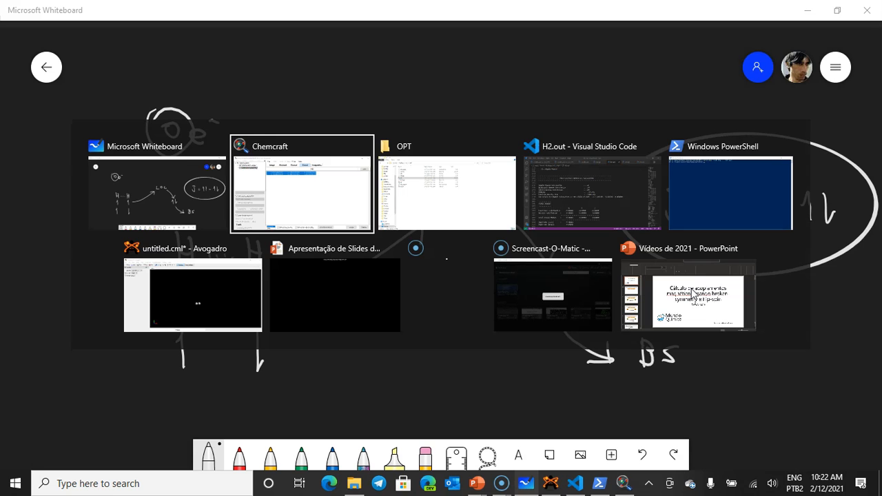
{"action": "key", "text": "alt+Tab"}
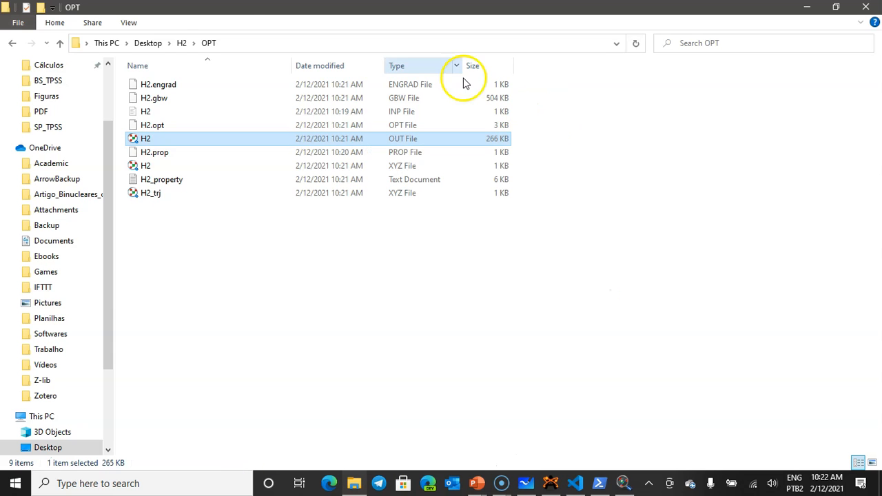
Step: Create a folder named BS inside the H2 folder and open it
{"action": "left_click", "coordinate": [181, 43]}
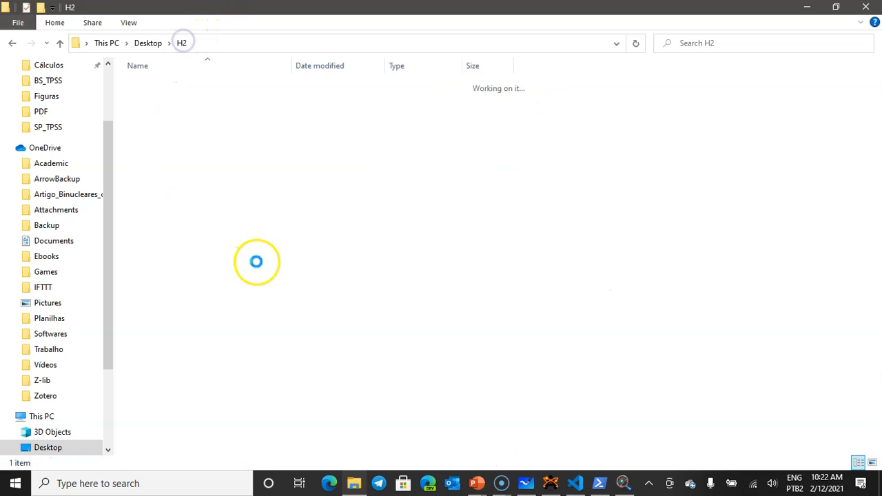
{"action": "right_click", "coordinate": [268, 210]}
{"action": "mouse_move", "coordinate": [421, 397]}
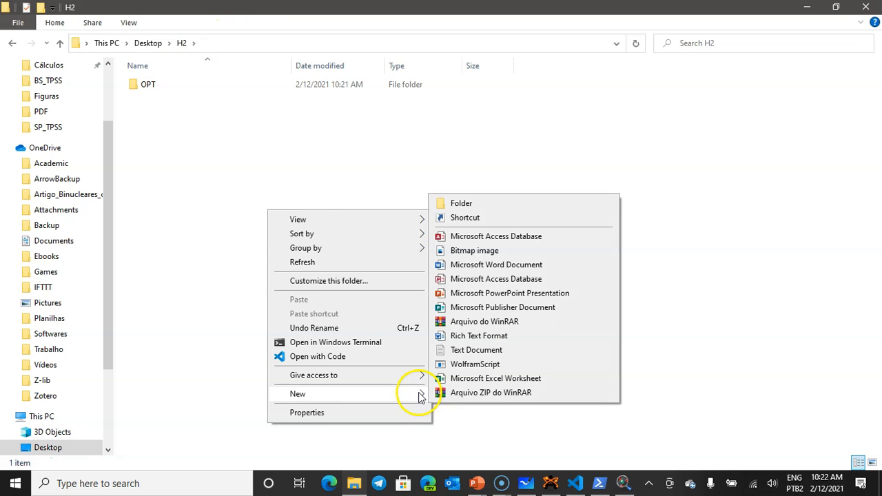
{"action": "left_click", "coordinate": [534, 203]}
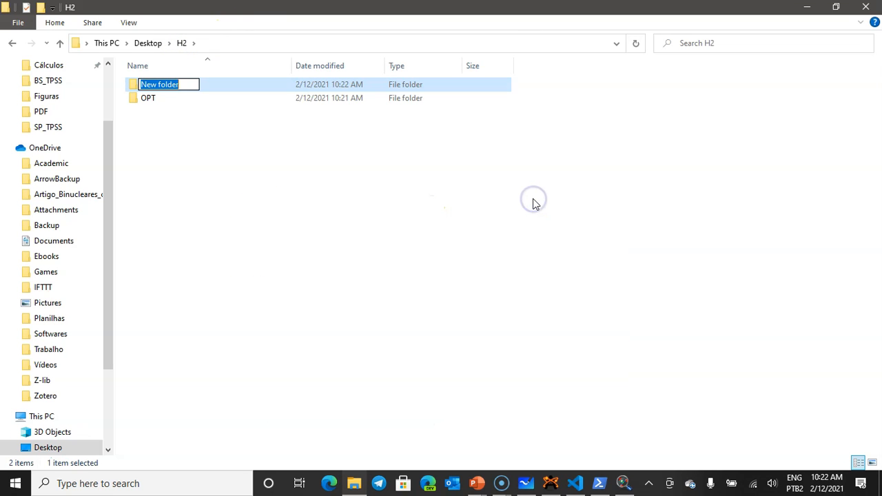
{"action": "type", "text": "BS"}
{"action": "key", "text": "Return"}
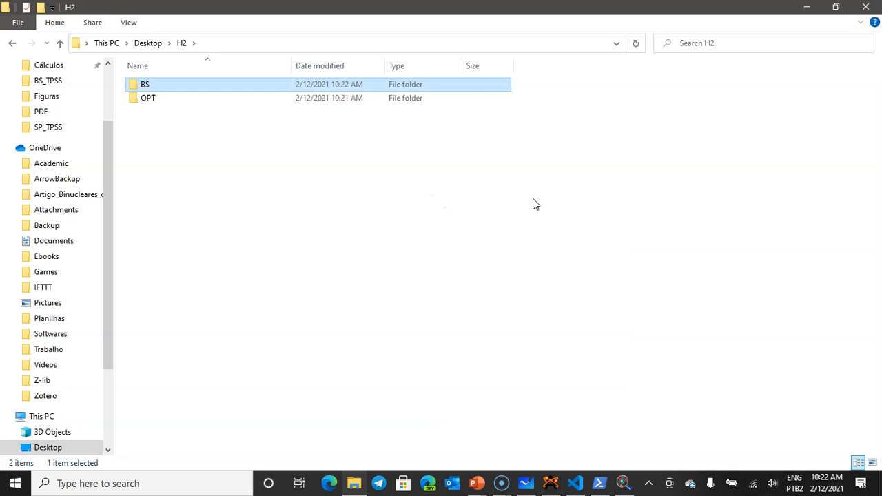
{"action": "key", "text": "Return"}
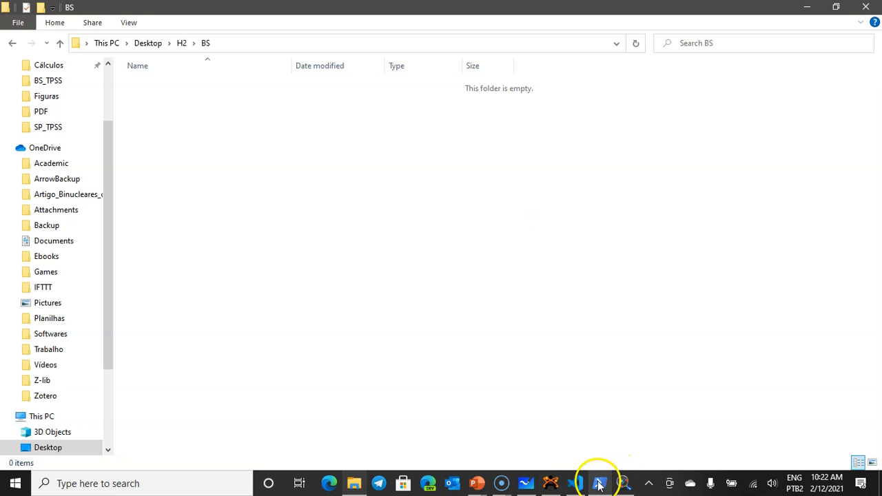
Step: Switch to Visual Studio Code and create a new text file with blank lines at its beginning
{"action": "left_click", "coordinate": [574, 482]}
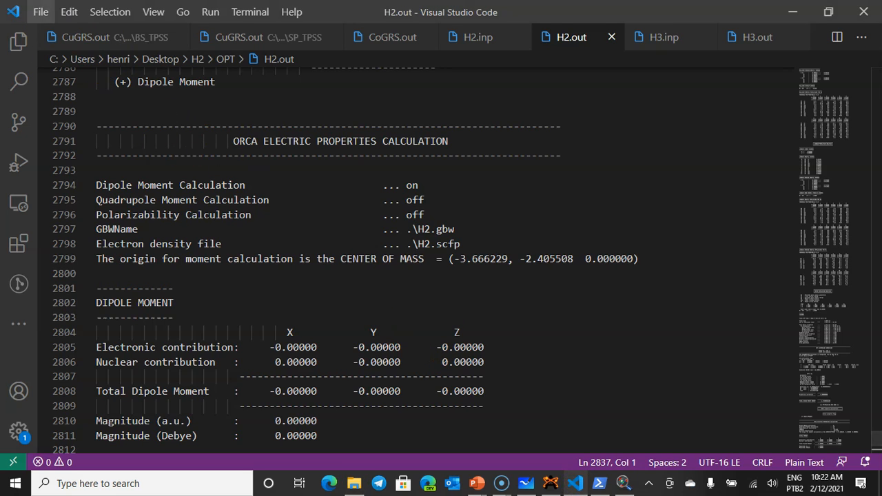
{"action": "left_click", "coordinate": [38, 11]}
{"action": "left_click", "coordinate": [47, 39]}
{"action": "left_click", "coordinate": [246, 113]}
{"action": "key", "text": "Return"}
{"action": "key", "text": "Return"}
{"action": "key", "text": "Return"}
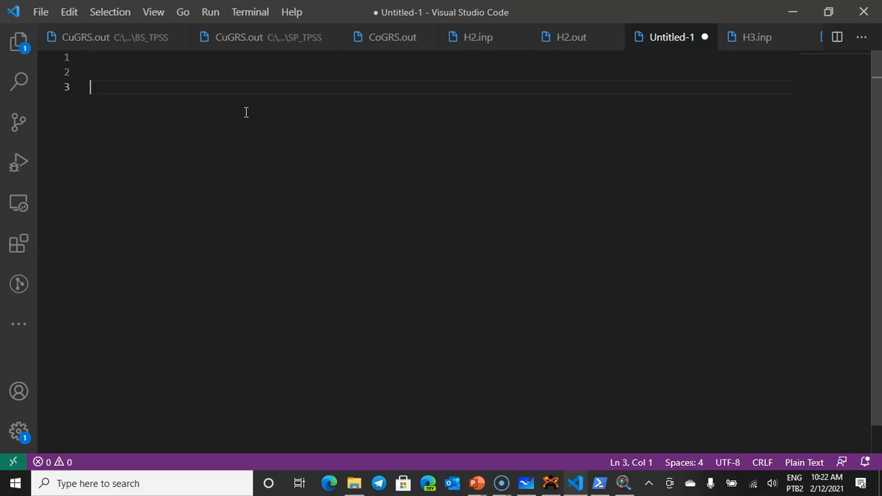
Step: Paste the copied hydrogen coordinates into the new file and add another blank line above them
{"action": "key", "text": "ctrl+v"}
{"action": "key", "text": "Up"}
{"action": "key", "text": "Up"}
{"action": "key", "text": "Up"}
{"action": "key", "text": "Return"}
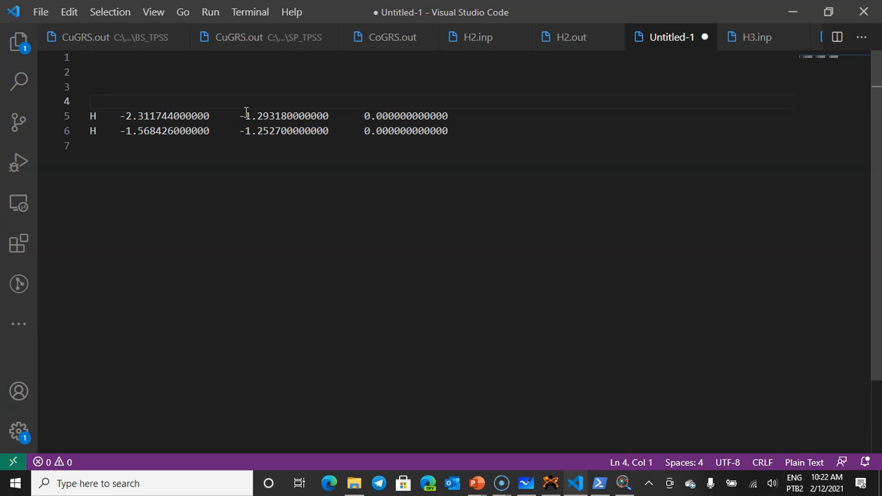
Step: Write the ORCA keyword line "! wB97X-D3 Def2-TZVP Def2/J TightSCF largePrint" on the first line
{"action": "key", "text": "Up"}
{"action": "key", "text": "Up"}
{"action": "key", "text": "Up"}
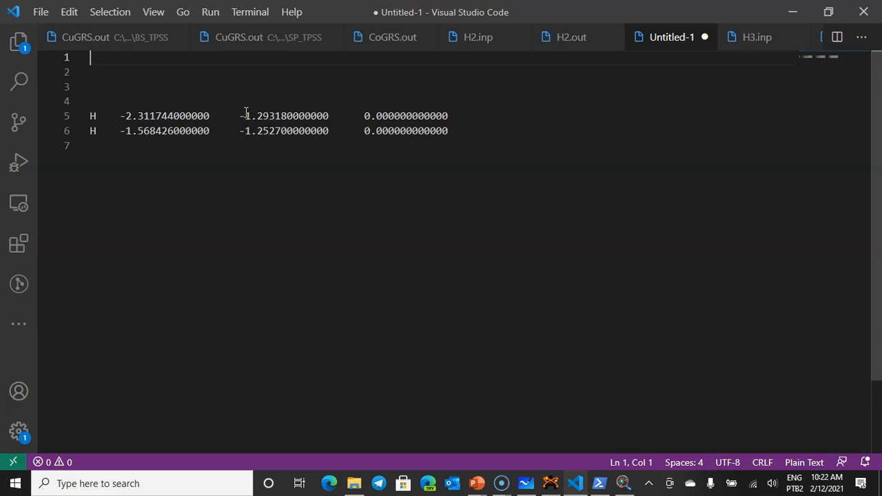
{"action": "type", "text": "! w"}
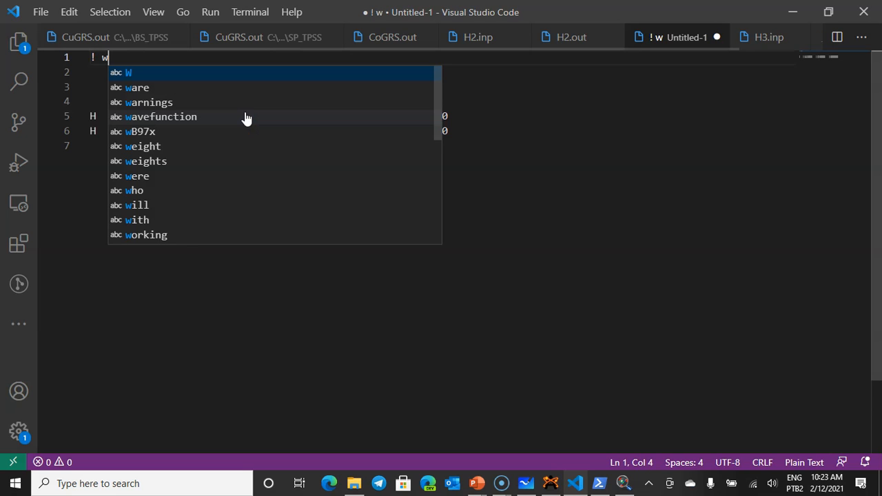
{"action": "type", "text": "B97X-D3"}
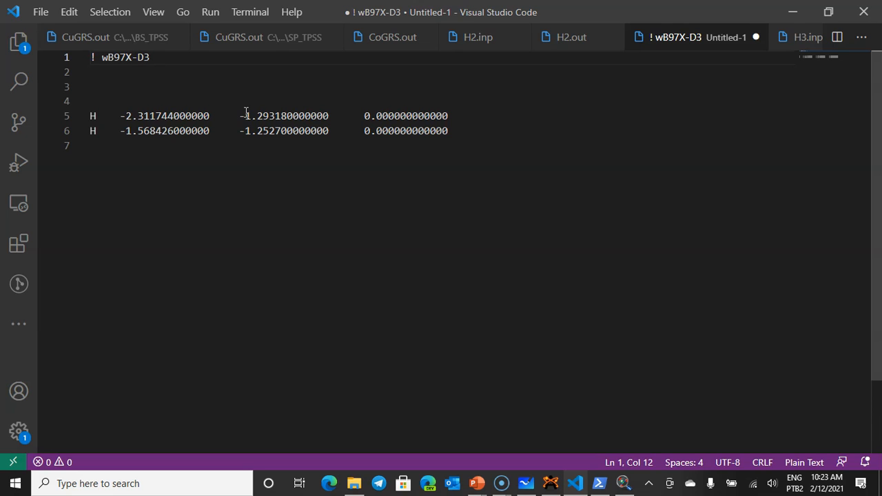
{"action": "type", "text": " Def"}
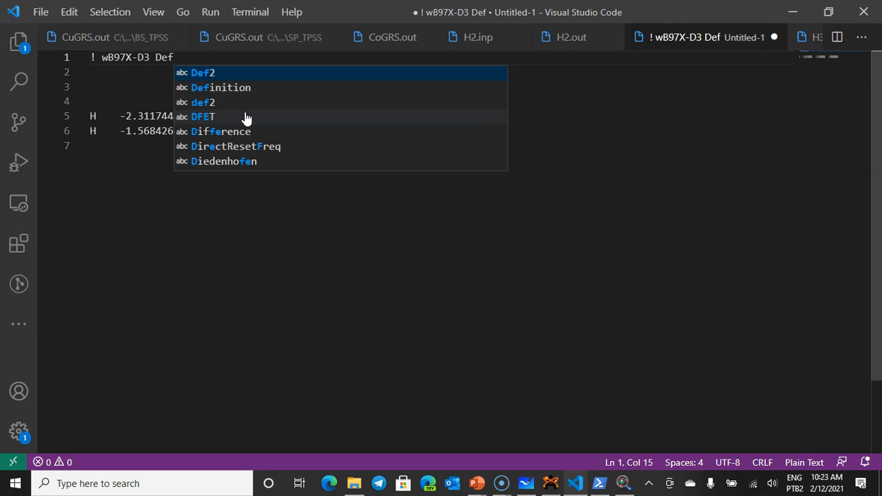
{"action": "key", "text": "Return"}
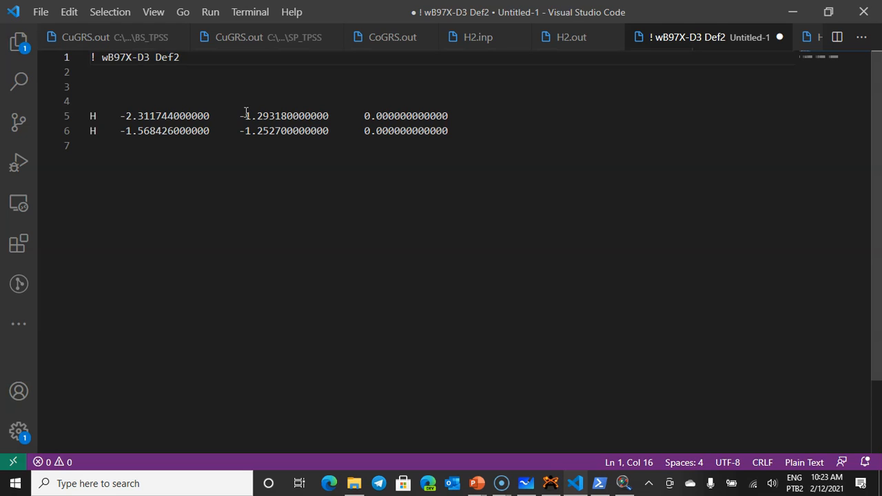
{"action": "type", "text": "-TZVP Def2/"}
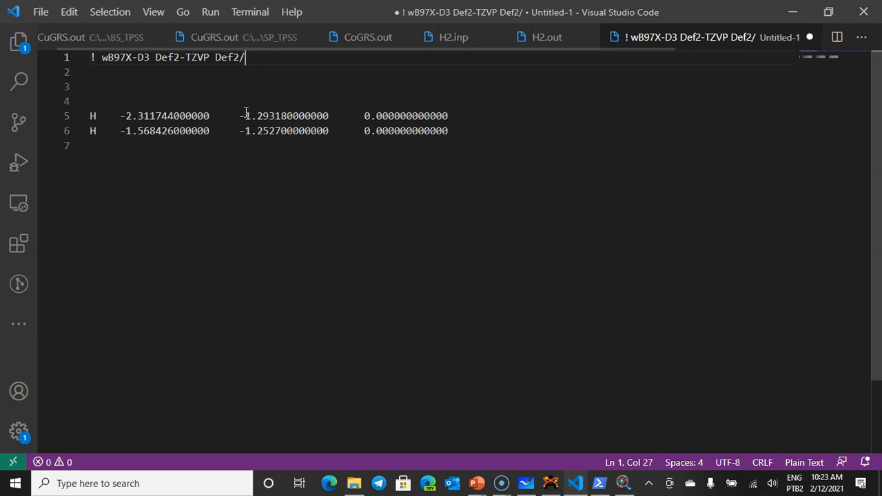
{"action": "type", "text": "J "}
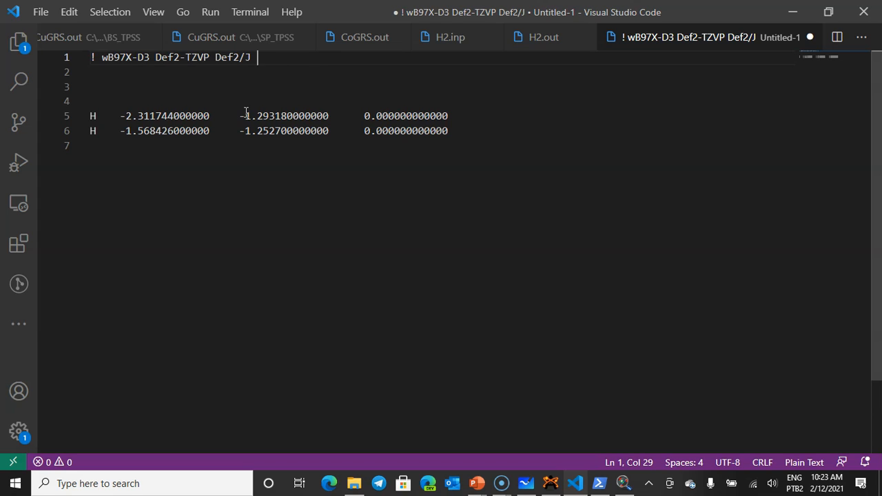
{"action": "type", "text": "Tight"}
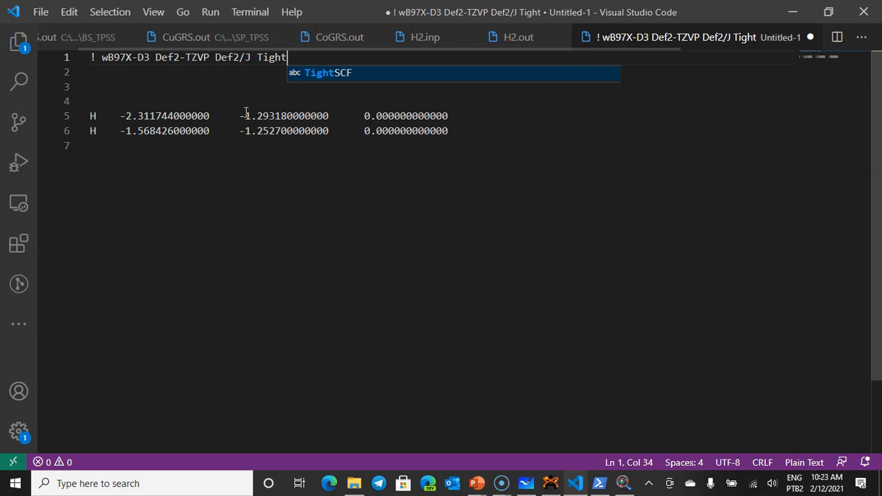
{"action": "key", "text": "Tab"}
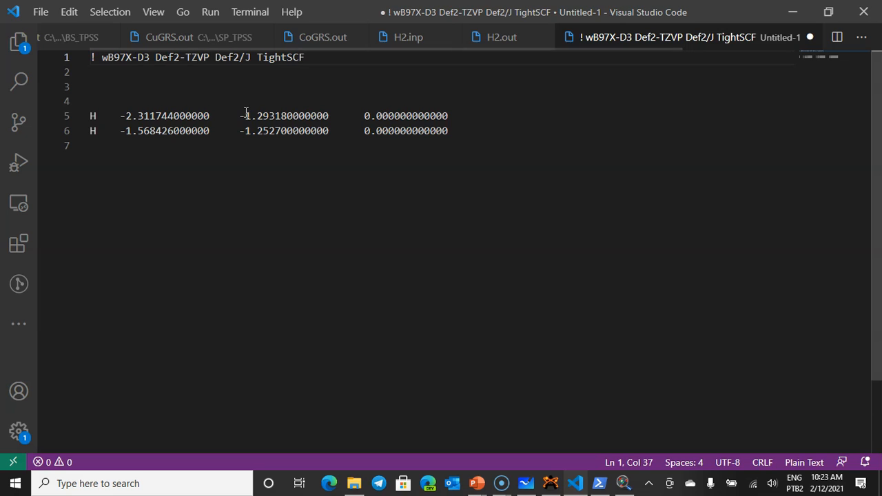
{"action": "type", "text": "largePrint"}
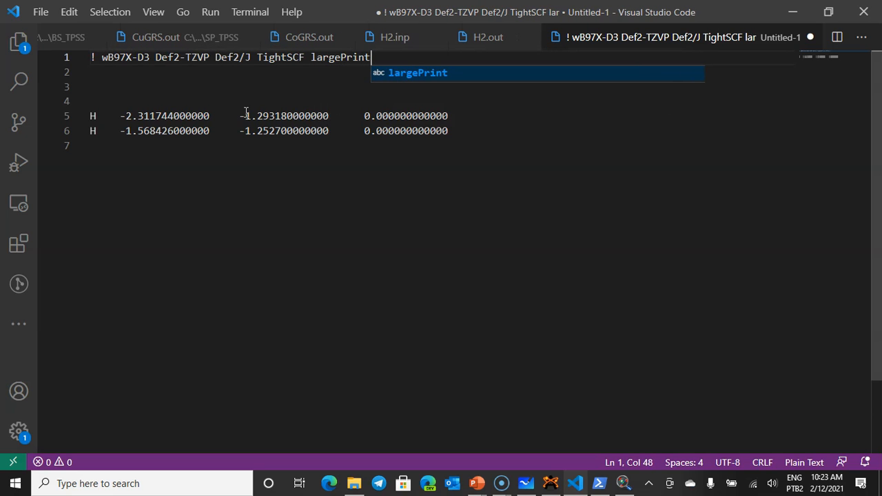
Step: Append the PAL4 keyword to the end of the ORCA keyword line
{"action": "key", "text": "Escape"}
{"action": "type", "text": "PAL4"}
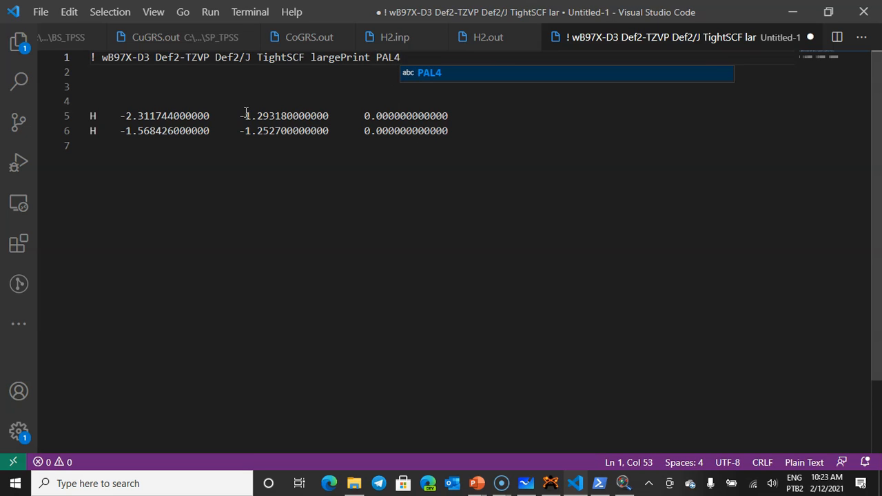
{"action": "key", "text": "Escape"}
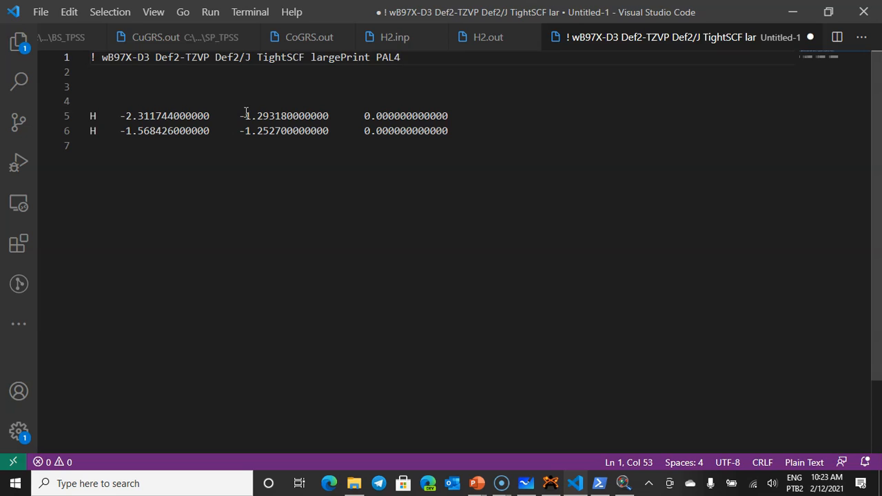
Step: Enclose the hydrogen coordinates between the header line "* xyz 0 3" and a closing "*" line
{"action": "key", "text": "Down"}
{"action": "key", "text": "Down"}
{"action": "key", "text": "Down"}
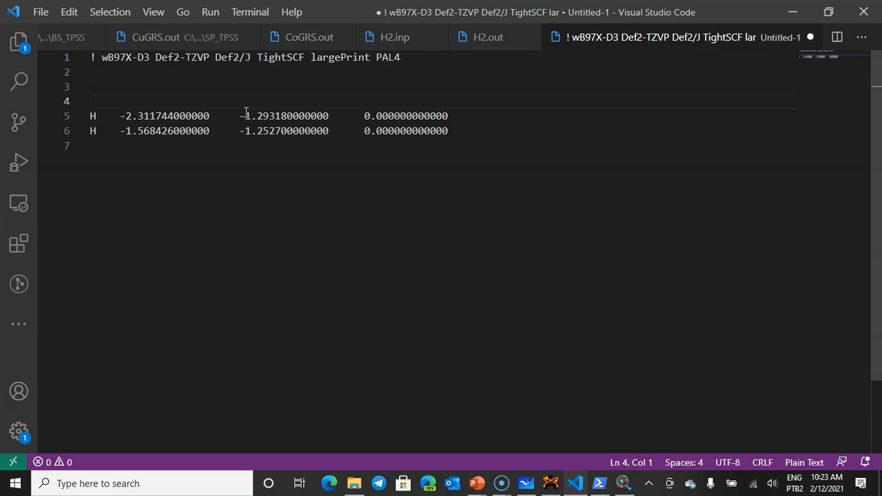
{"action": "type", "text": "* xyz 0"}
{"action": "key", "text": "alt+Tab"}
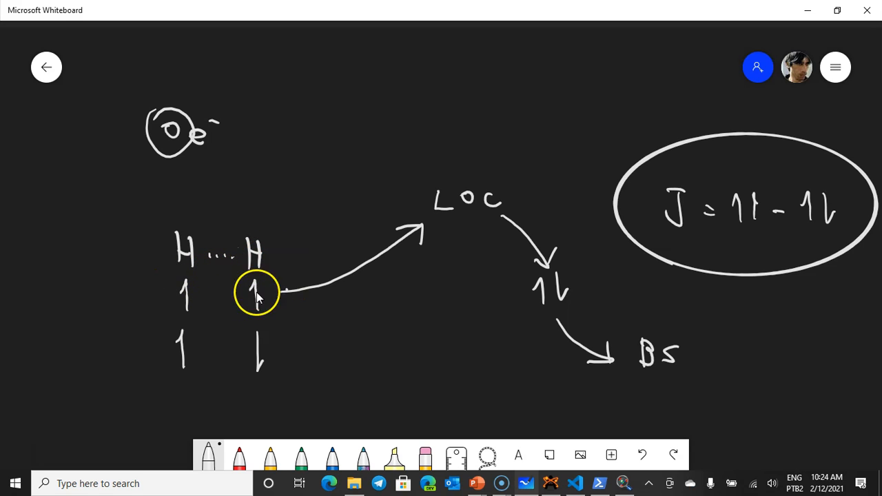
{"action": "key", "text": "alt+Tab"}
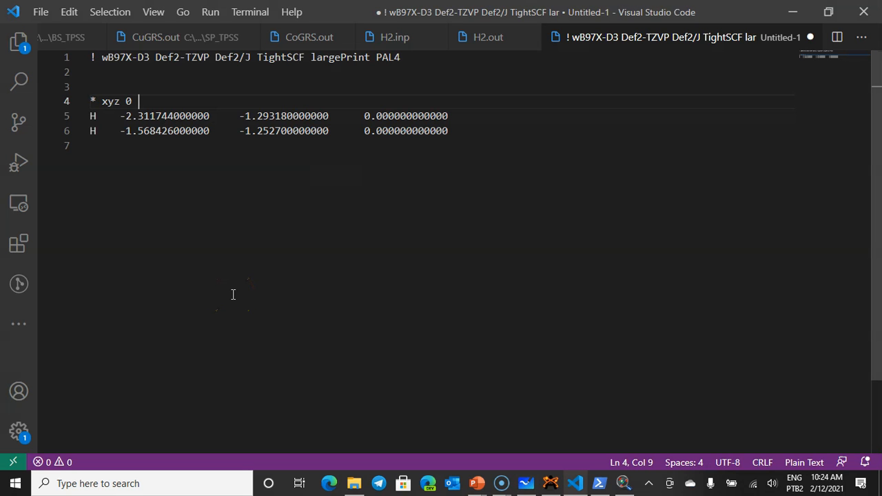
{"action": "type", "text": "3"}
{"action": "key", "text": "Down"}
{"action": "key", "text": "Down"}
{"action": "key", "text": "Down"}
{"action": "type", "text": "*"}
Step: Add blank lines above the coordinate block and start a %scf block there with an indented "maxIter 999" line
{"action": "key", "text": "Up"}
{"action": "key", "text": "Up"}
{"action": "key", "text": "Up"}
{"action": "key", "text": "Home"}
{"action": "key", "text": "Return"}
{"action": "key", "text": "Up"}
{"action": "key", "text": "Return"}
{"action": "key", "text": "Up"}
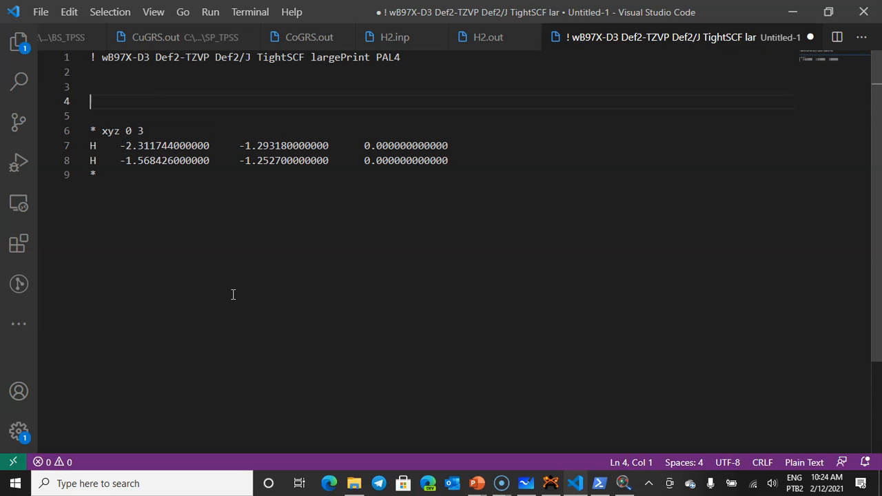
{"action": "type", "text": "%scf"}
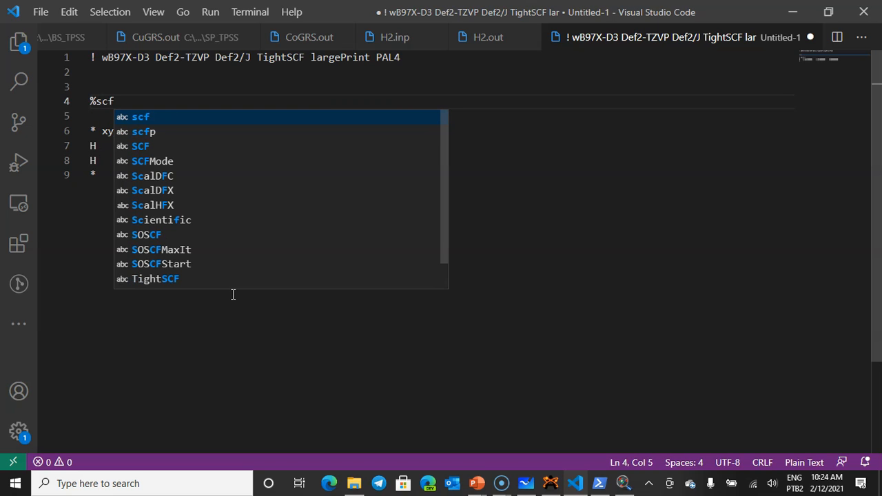
{"action": "key", "text": "Escape"}
{"action": "key", "text": "Return"}
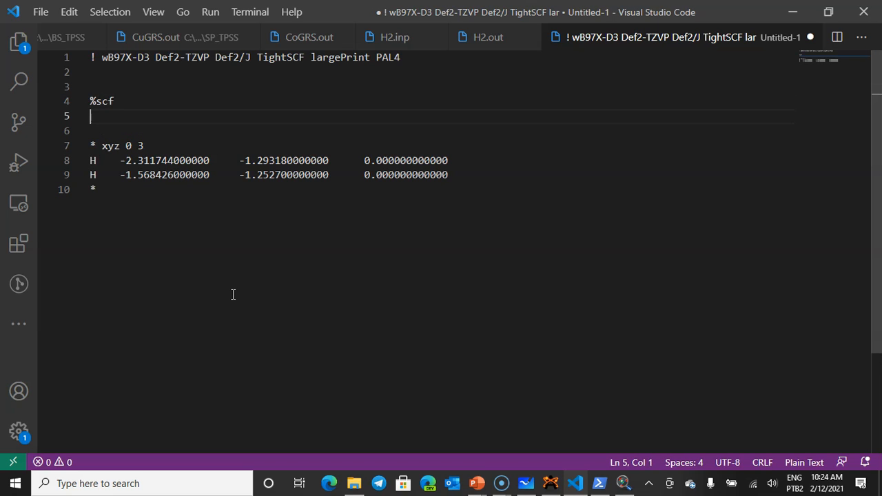
{"action": "key", "text": "Tab"}
{"action": "type", "text": "max"}
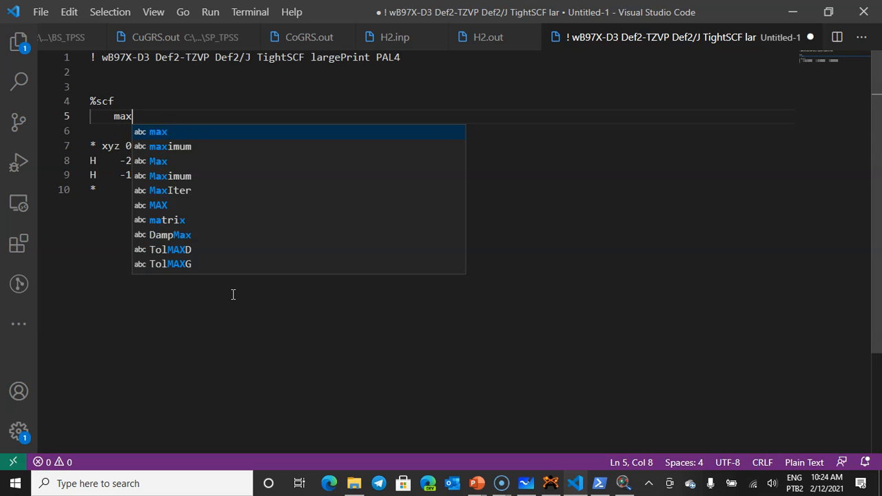
{"action": "type", "text": "Iter 999"}
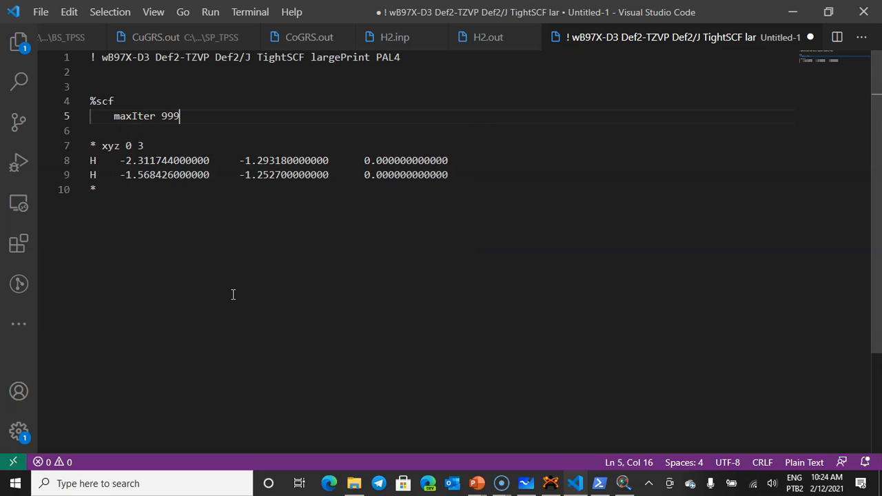
{"action": "key", "text": "Return"}
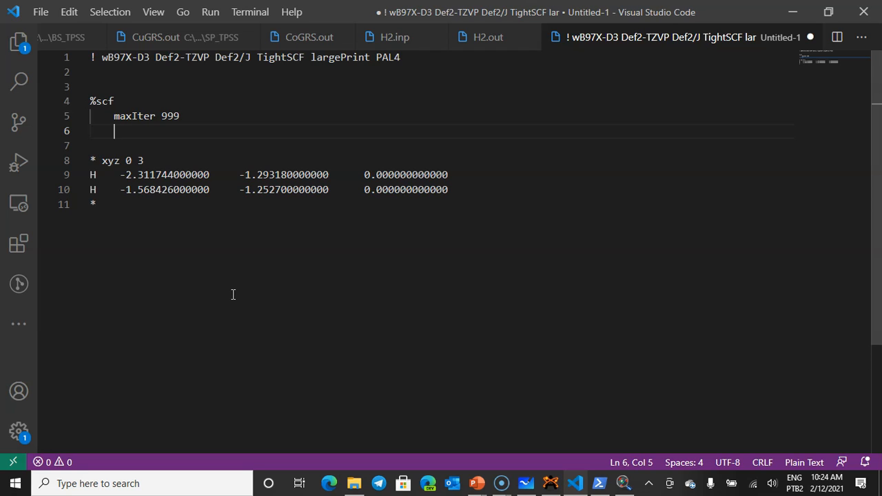
Step: Add the line "BrokenSym 1, 1" to the %scf block and close the block with "end"
{"action": "type", "text": "Bro"}
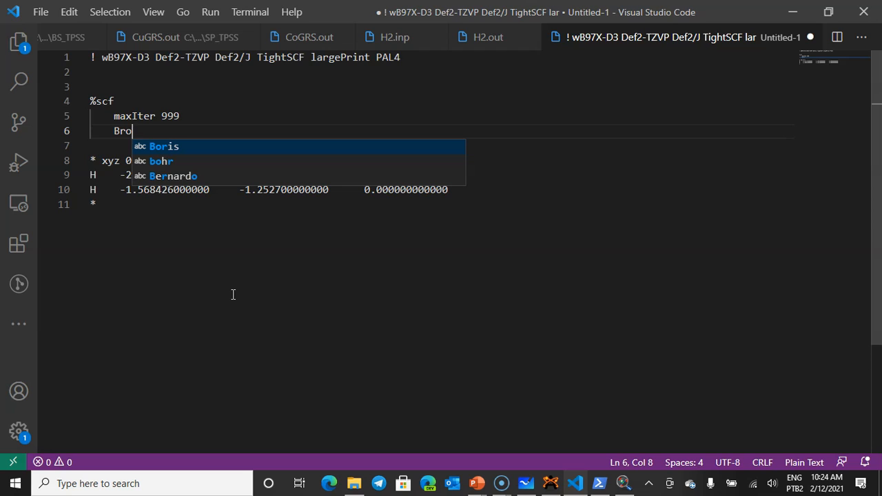
{"action": "type", "text": "kenSym"}
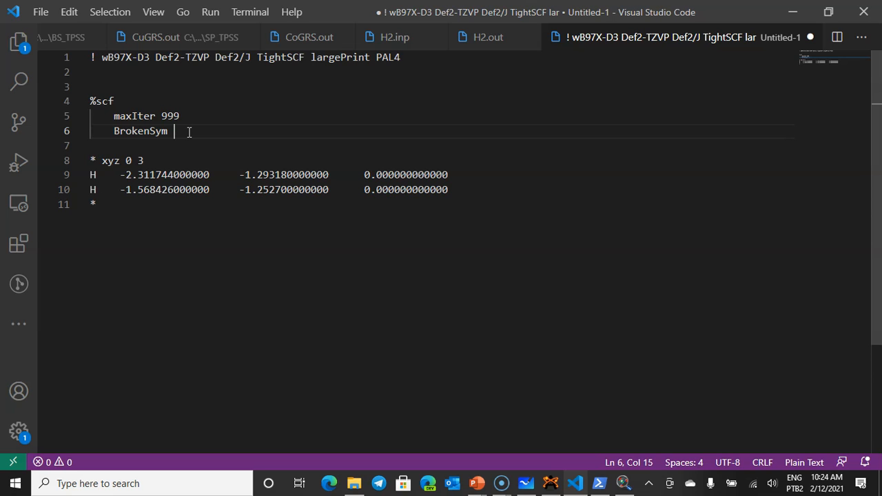
{"action": "key", "text": "alt+Tab"}
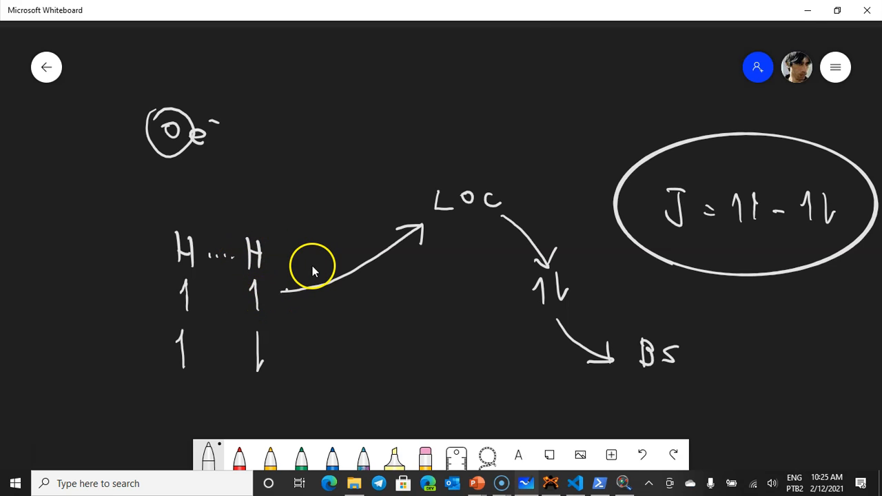
{"action": "key", "text": "alt+Tab"}
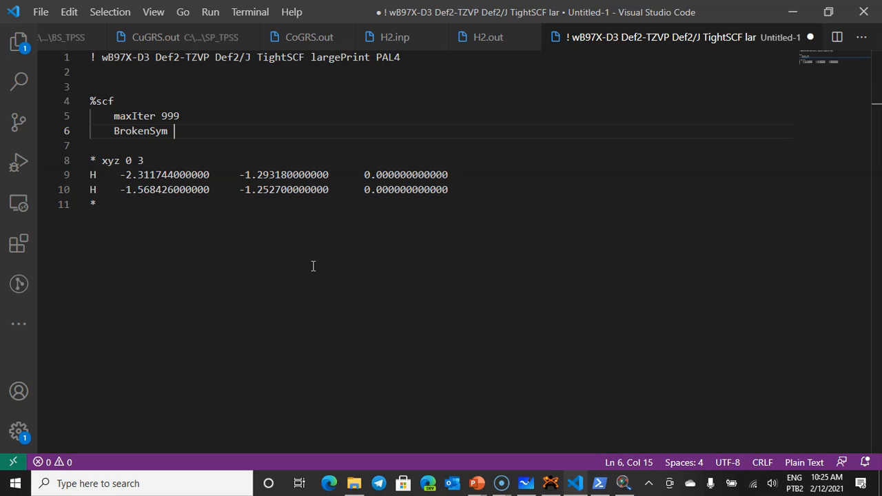
{"action": "type", "text": "1, 1"}
{"action": "key", "text": "Return"}
{"action": "key", "text": "BackSpace"}
{"action": "type", "text": "end"}
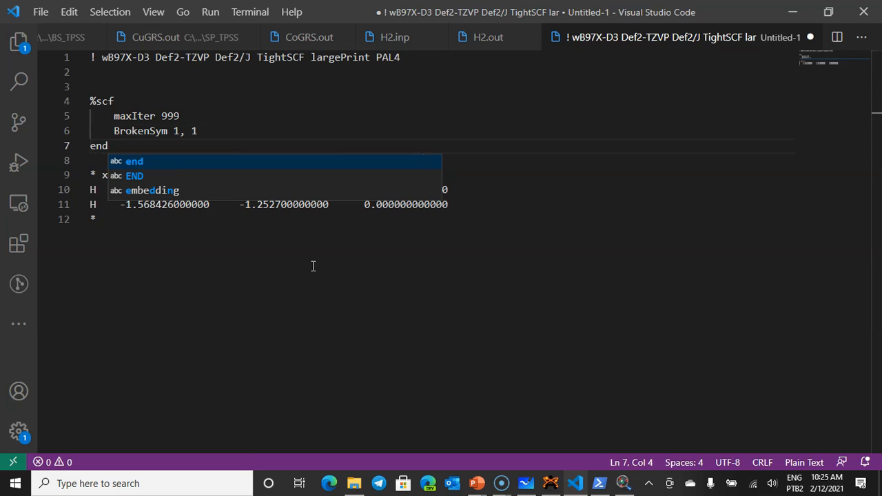
{"action": "key", "text": "Escape"}
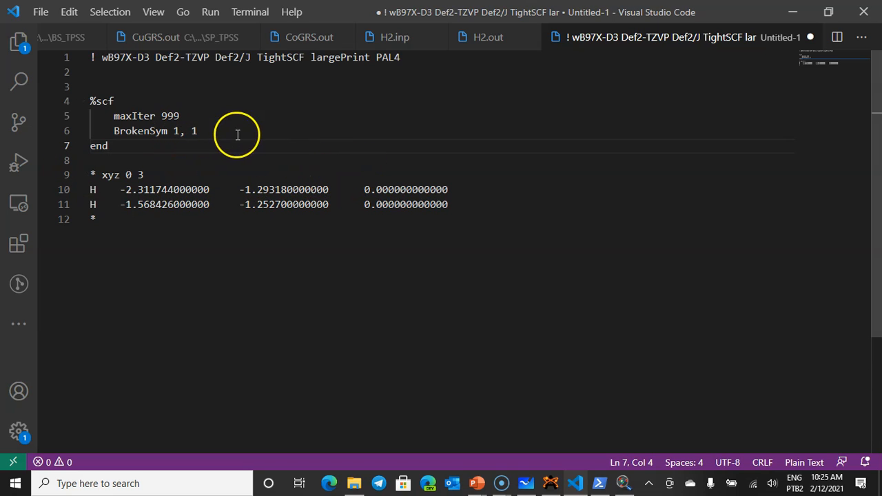
Step: Remove the extra blank line between the keyword line and the %scf block
{"action": "left_click", "coordinate": [121, 73]}
{"action": "key", "text": "BackSpace"}
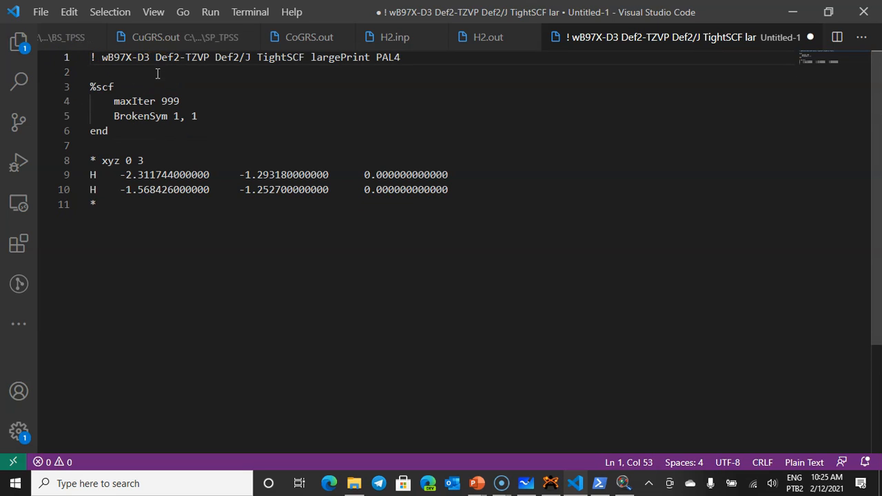
{"action": "left_click", "coordinate": [187, 284]}
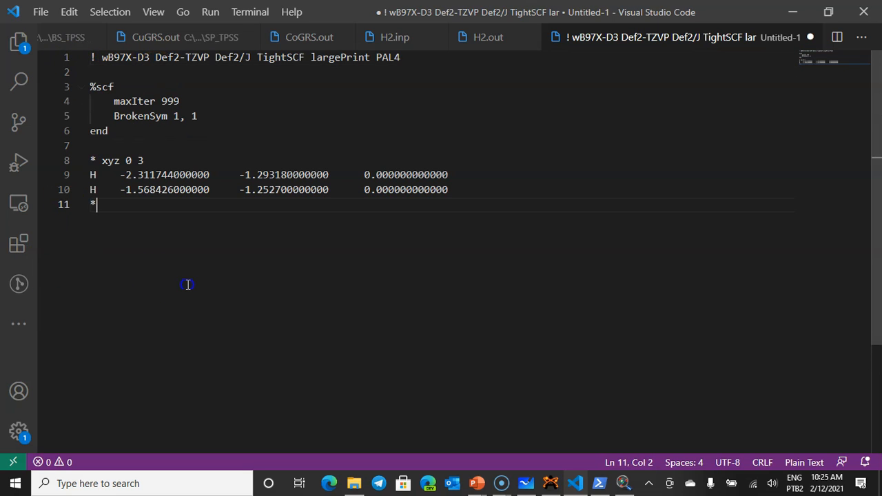
Step: Save the input file as H2.inp in the H2\BS folder with the file type All Files
{"action": "key", "text": "ctrl+s"}
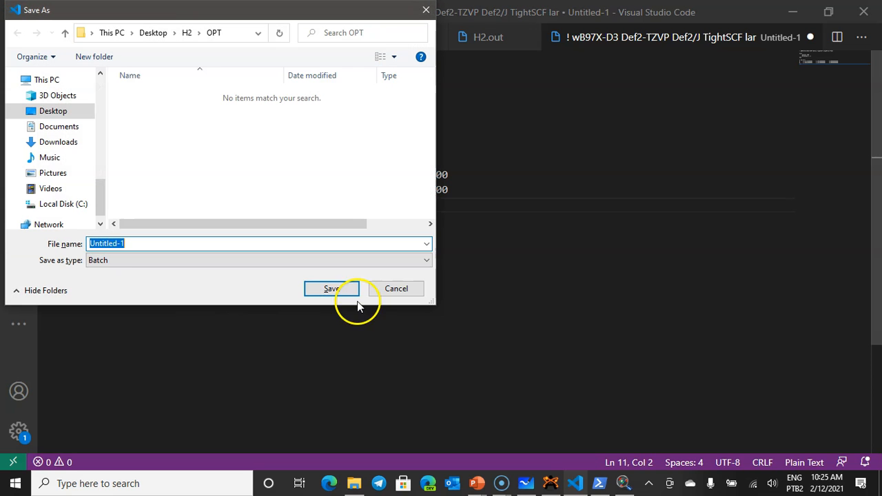
{"action": "left_click", "coordinate": [188, 34]}
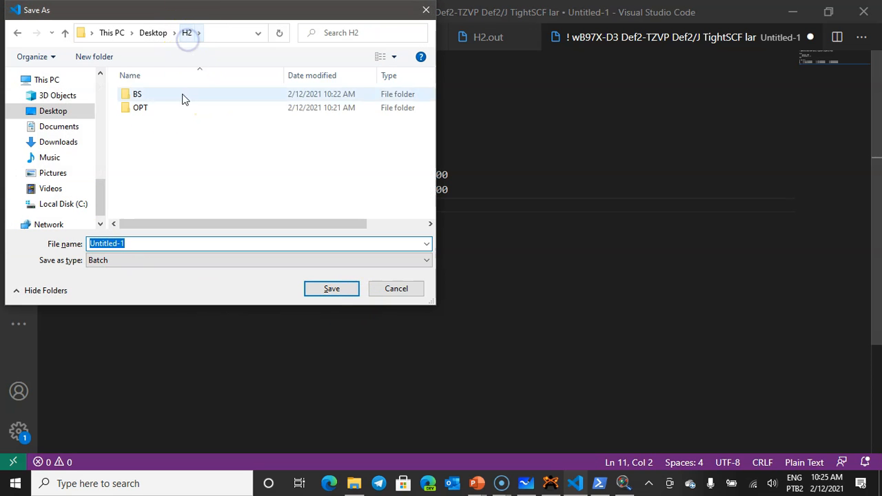
{"action": "double_click", "coordinate": [142, 90]}
{"action": "left_click", "coordinate": [140, 267]}
{"action": "scroll", "coordinate": [189, 209], "scroll_direction": "up", "scroll_amount": 2}
{"action": "left_click", "coordinate": [162, 9]}
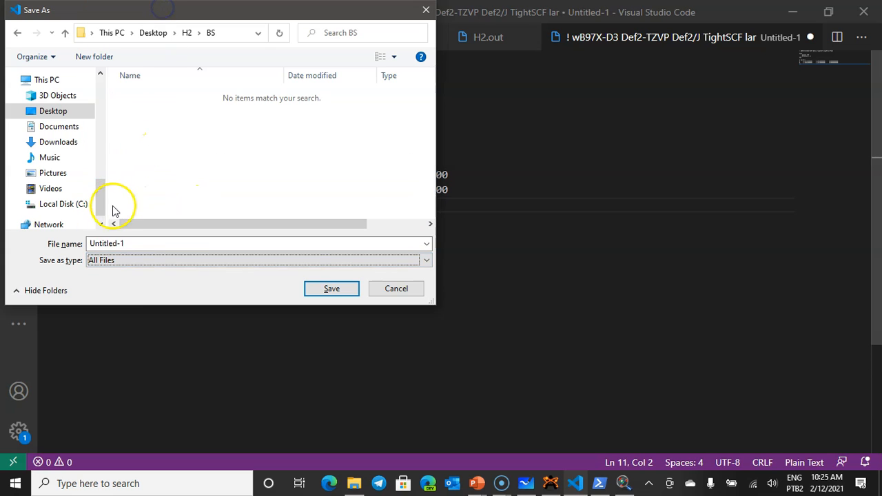
{"action": "left_click", "coordinate": [149, 244]}
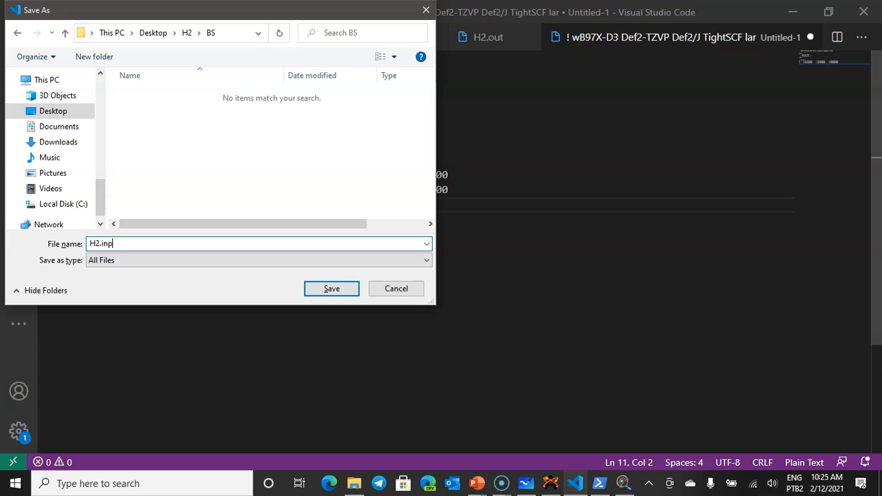
{"action": "key", "text": "Return"}
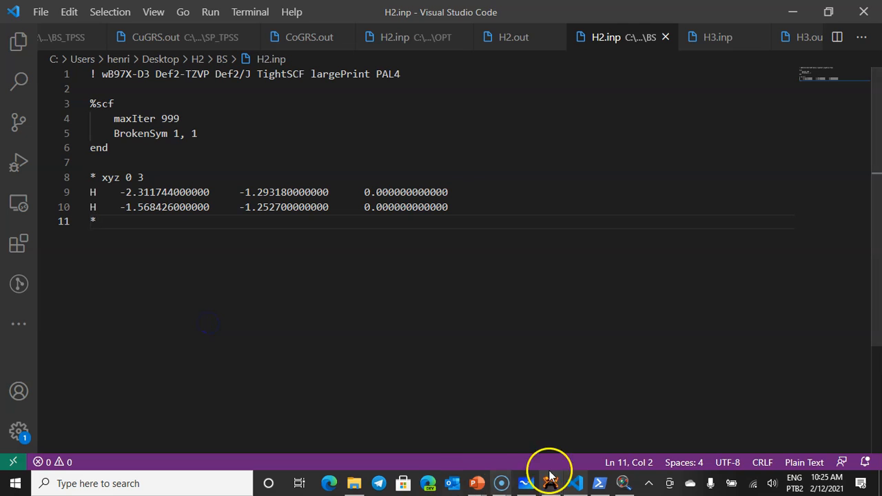
Step: Switch to Windows PowerShell, change to the H2\BS directory and run "orca.exe .\H2.inp > .\H2.out"
{"action": "left_click", "coordinate": [599, 483]}
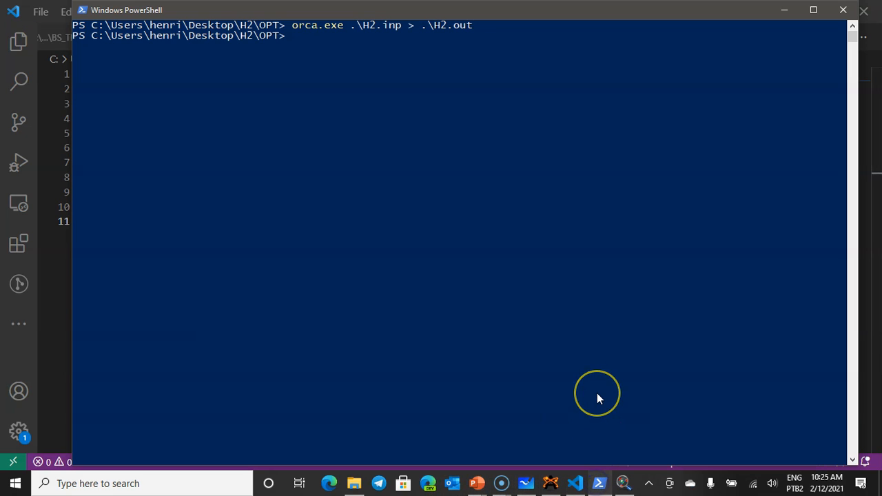
{"action": "key", "text": "Return"}
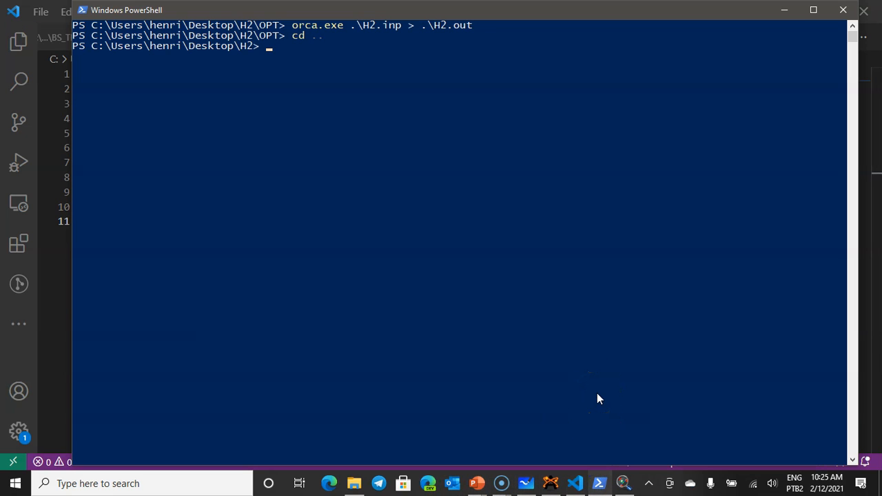
{"action": "key", "text": "Return"}
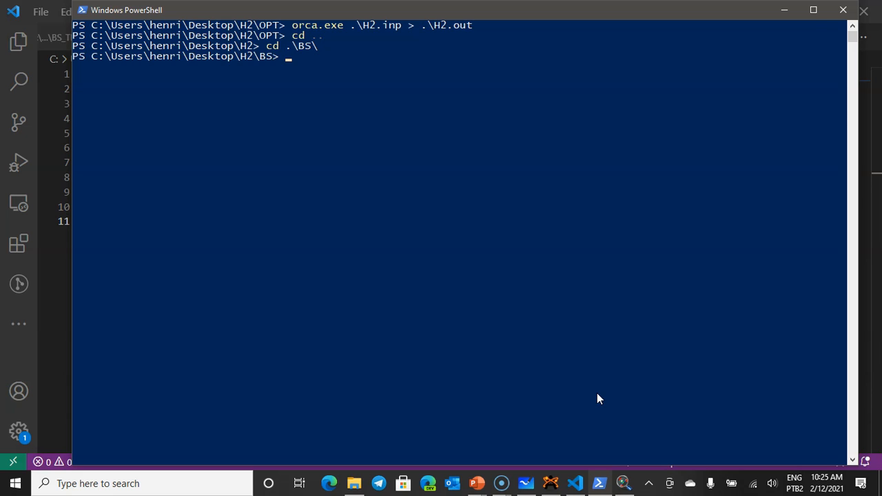
{"action": "key", "text": "Up"}
{"action": "key", "text": "Up"}
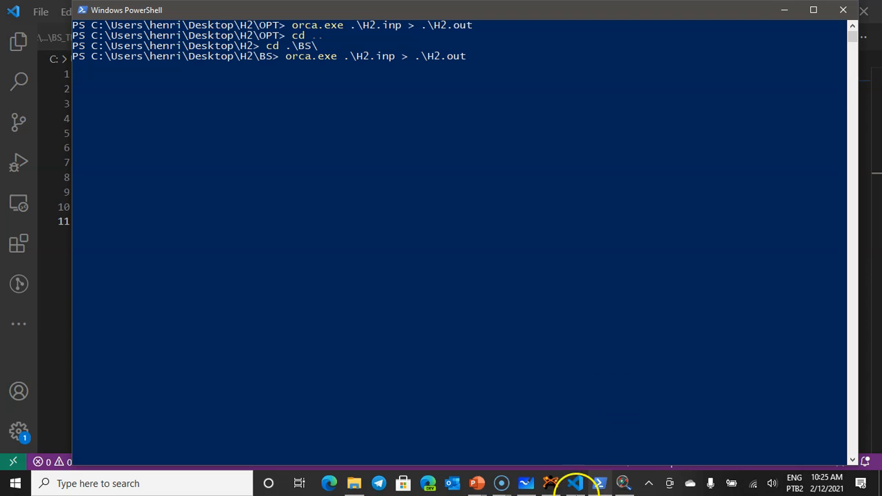
Step: Switch to File Explorer and open the H2.out file from the H2\BS folder in Visual Studio Code
{"action": "left_click", "coordinate": [354, 483]}
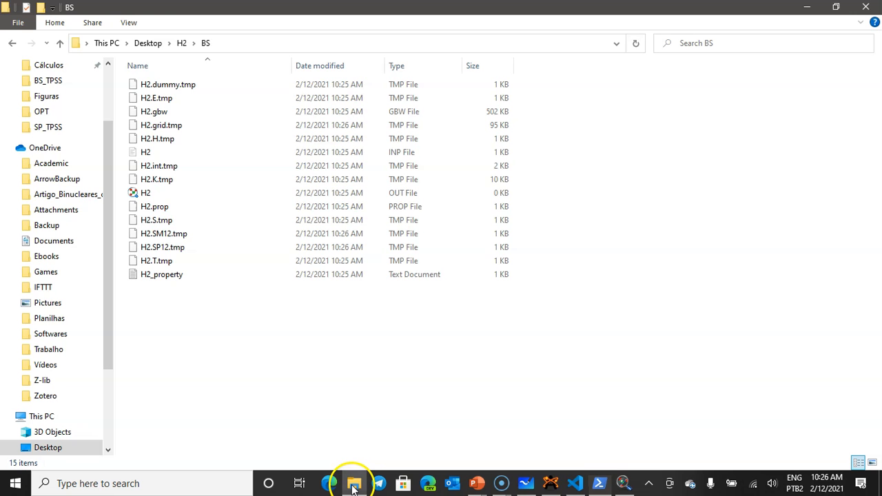
{"action": "right_click", "coordinate": [165, 282]}
{"action": "left_click", "coordinate": [234, 191]}
Step: Examine the SCF iterations, total SCF energy, spin contamination and orbital sections of H2.out, through to the end of the file
{"action": "scroll", "coordinate": [461, 342], "scroll_direction": "down", "scroll_amount": 3}
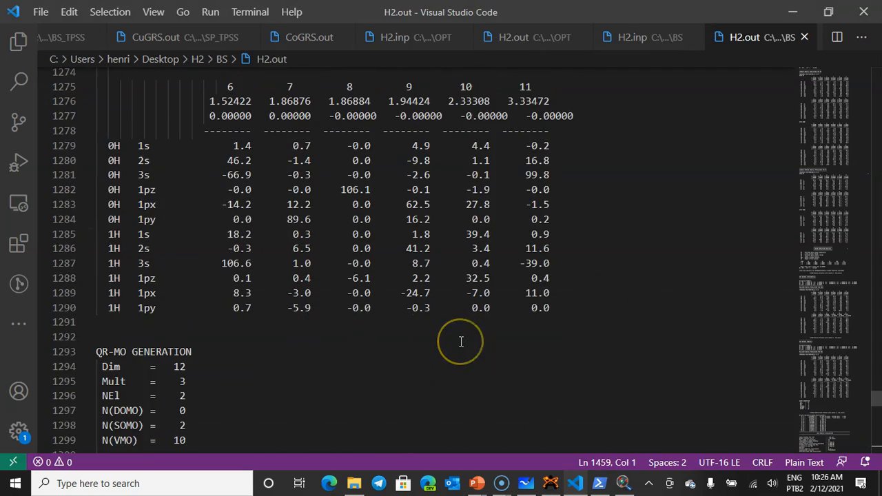
{"action": "scroll", "coordinate": [461, 342], "scroll_direction": "down", "scroll_amount": 20}
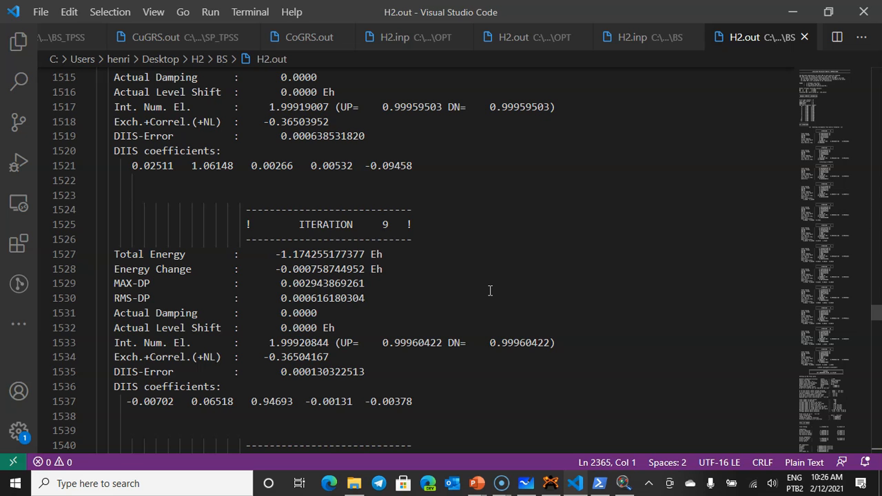
{"action": "scroll", "coordinate": [490, 290], "scroll_direction": "down", "scroll_amount": 20}
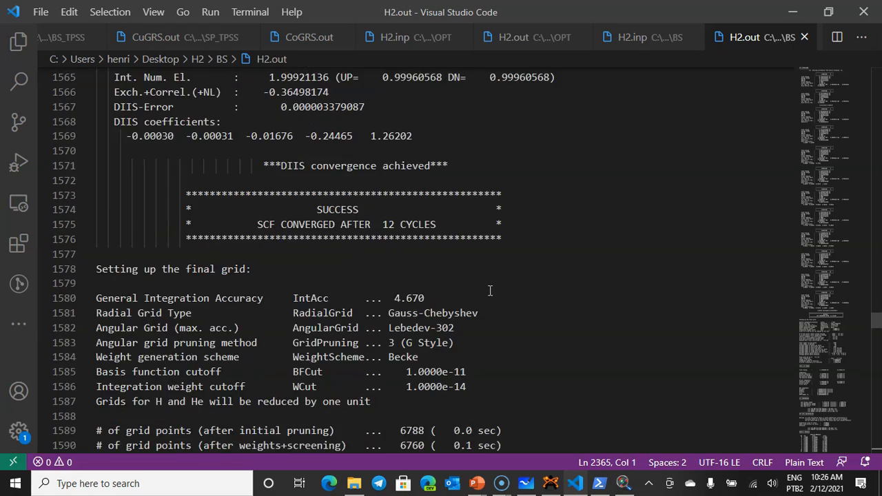
{"action": "scroll", "coordinate": [490, 290], "scroll_direction": "down", "scroll_amount": 9}
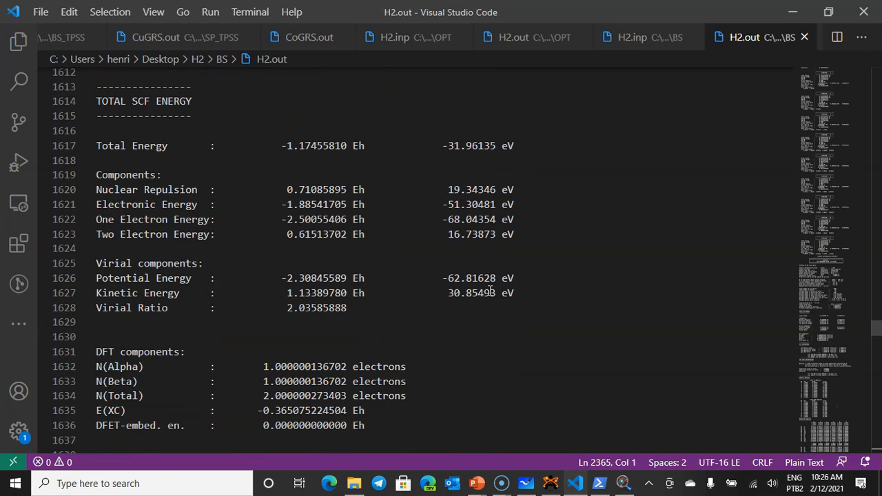
{"action": "scroll", "coordinate": [454, 321], "scroll_direction": "down", "scroll_amount": 13}
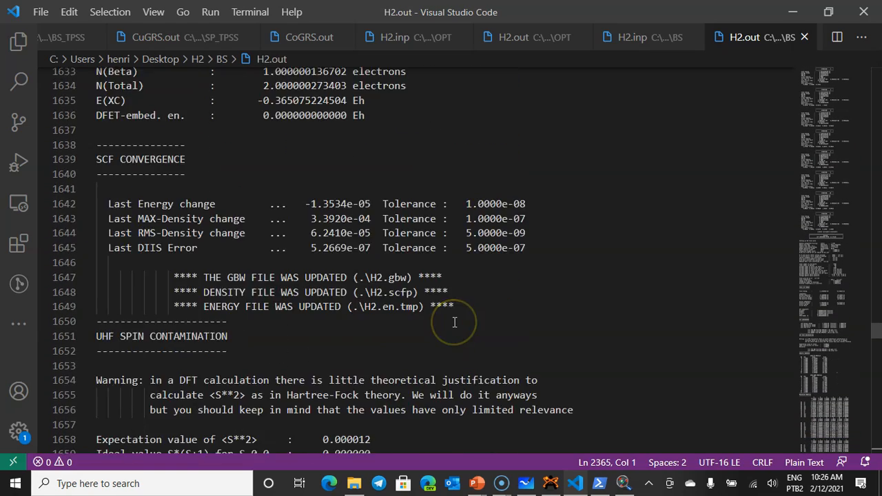
{"action": "scroll", "coordinate": [454, 321], "scroll_direction": "down", "scroll_amount": 20}
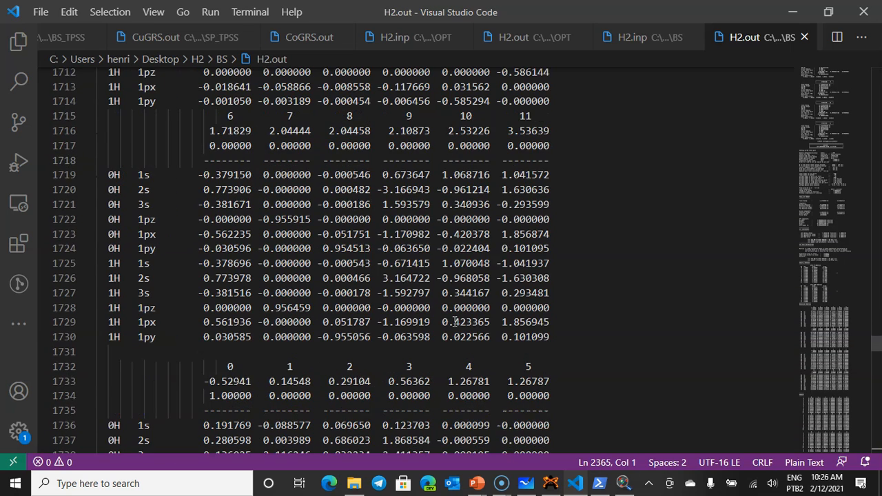
{"action": "key", "text": "ctrl+End"}
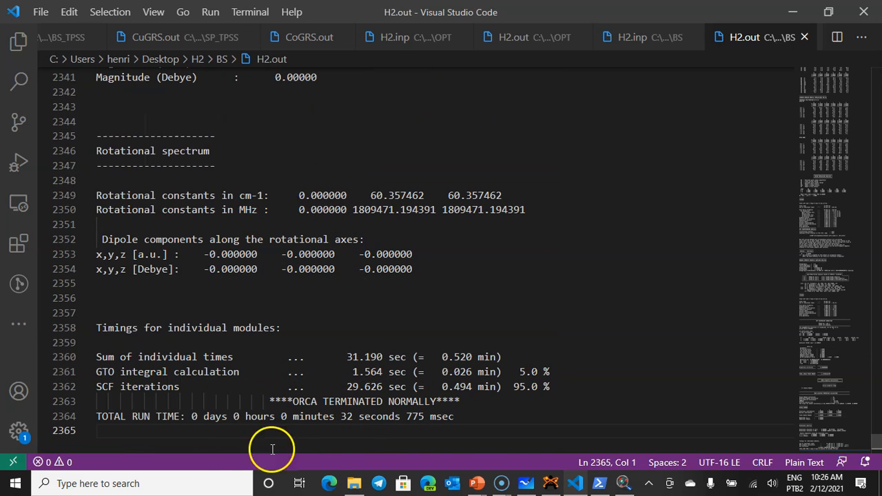
Step: Go back up H2.out to examine the corresponding orbital overlap and the broken-symmetry magnetic coupling analysis
{"action": "scroll", "coordinate": [496, 332], "scroll_direction": "up", "scroll_amount": 19}
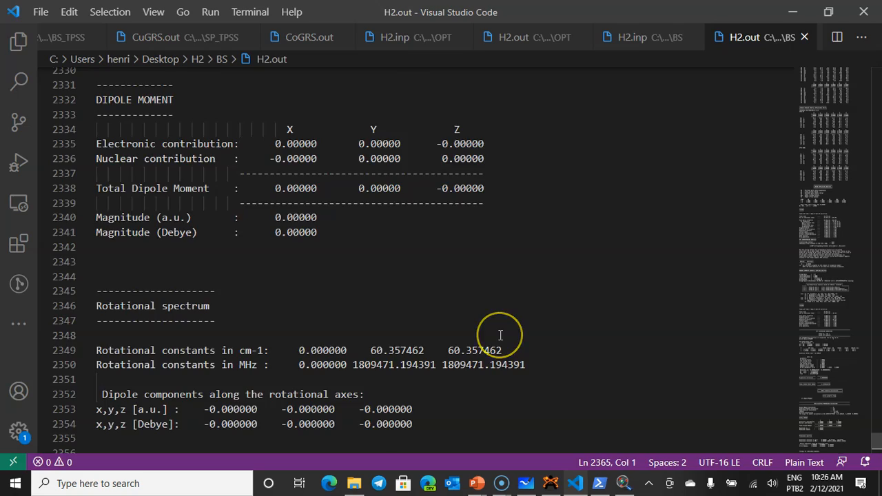
{"action": "scroll", "coordinate": [500, 335], "scroll_direction": "up", "scroll_amount": 20}
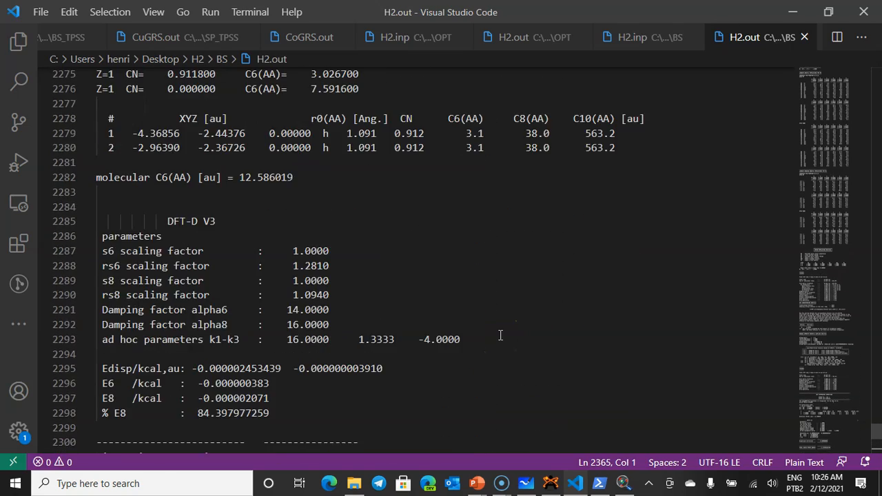
{"action": "scroll", "coordinate": [501, 334], "scroll_direction": "up", "scroll_amount": 1}
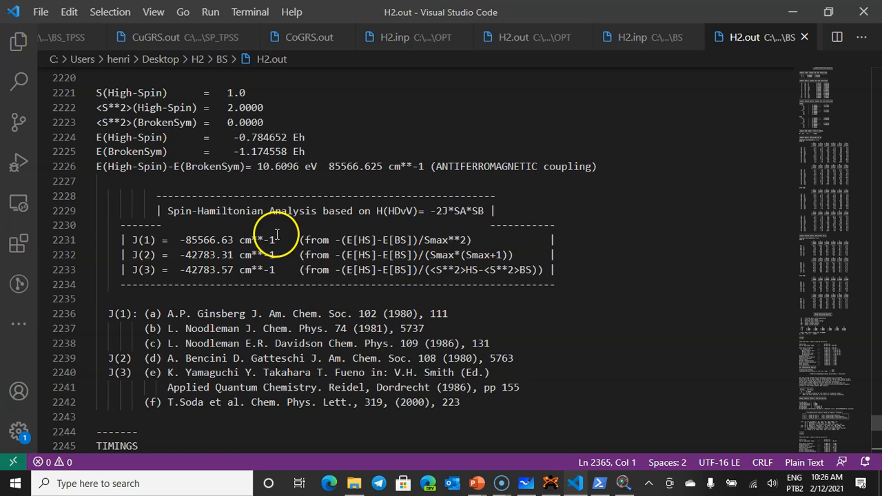
{"action": "scroll", "coordinate": [510, 249], "scroll_direction": "up", "scroll_amount": 10}
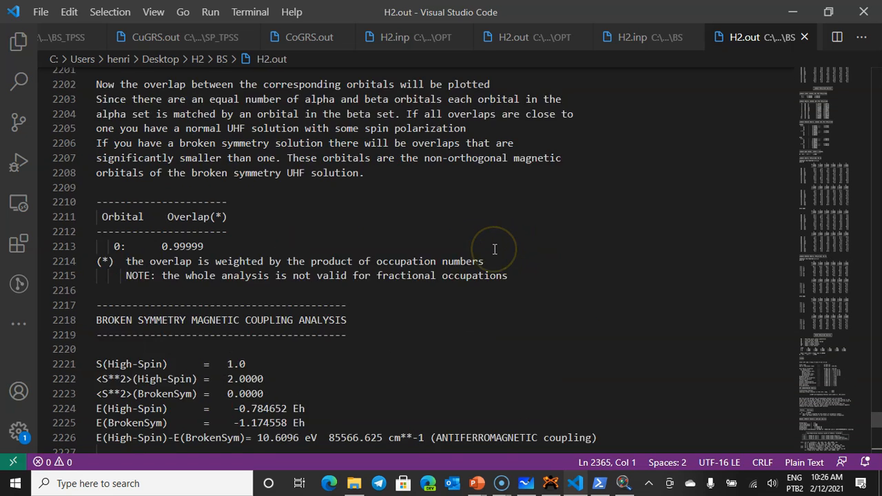
{"action": "scroll", "coordinate": [494, 250], "scroll_direction": "down", "scroll_amount": 3}
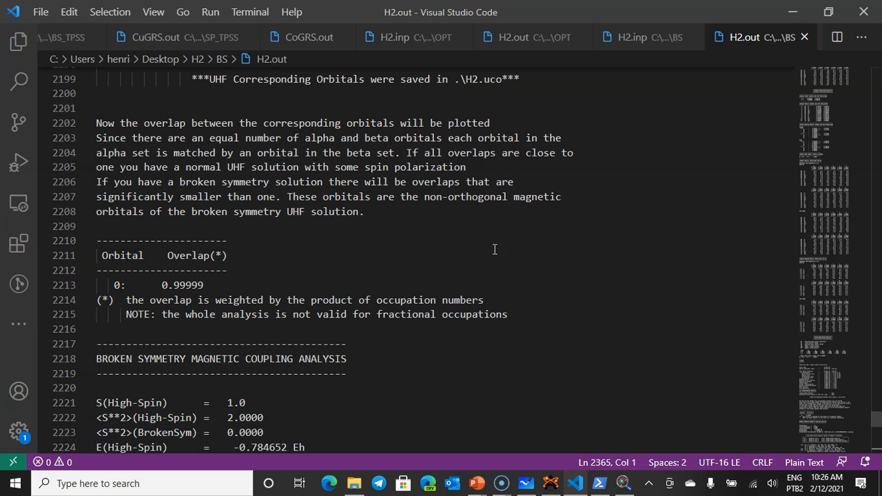
{"action": "scroll", "coordinate": [494, 250], "scroll_direction": "down", "scroll_amount": 7}
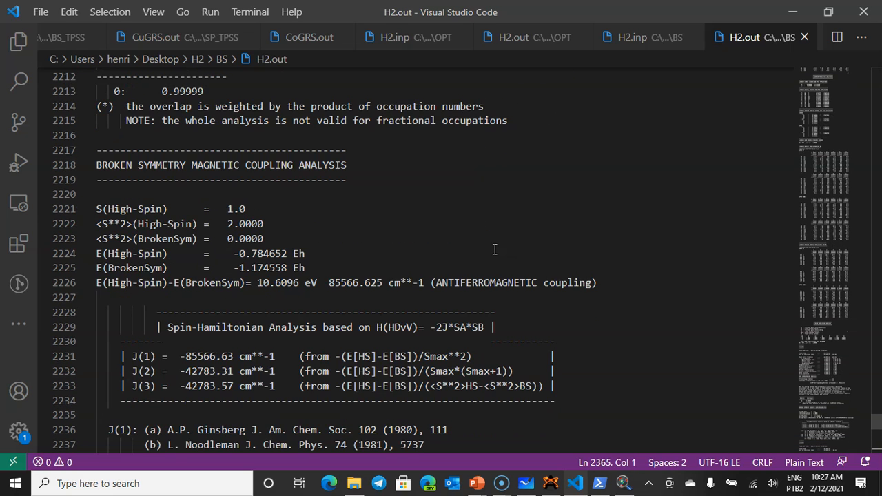
{"action": "scroll", "coordinate": [494, 250], "scroll_direction": "down", "scroll_amount": 1}
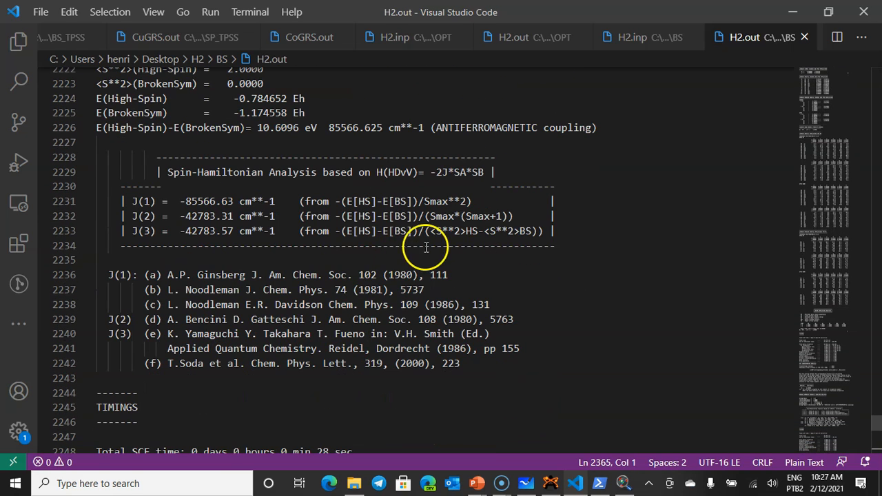
Step: Highlight the literature references for J(1), J(2) and J(3) below the Spin-Hamiltonian analysis, then clear the selection
{"action": "left_click_drag", "start_coordinate": [461, 364], "coordinate": [66, 276]}
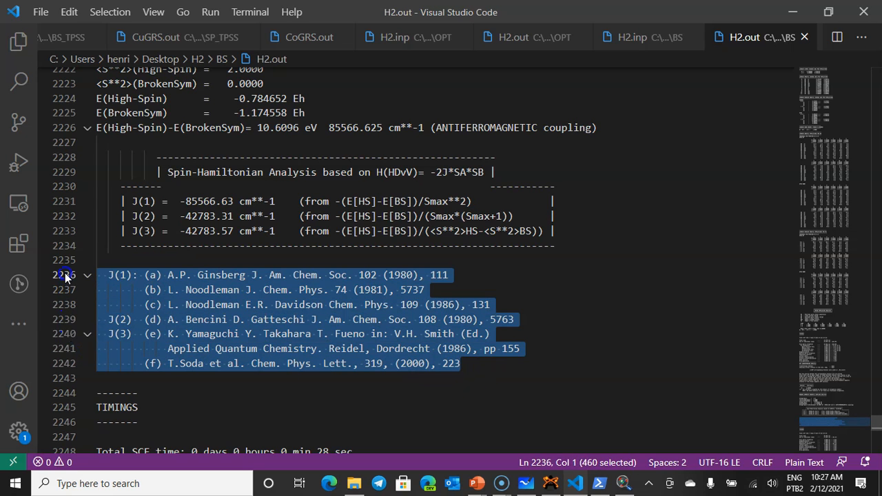
{"action": "left_click", "coordinate": [161, 305]}
{"action": "scroll", "coordinate": [534, 335], "scroll_direction": "up", "scroll_amount": 3}
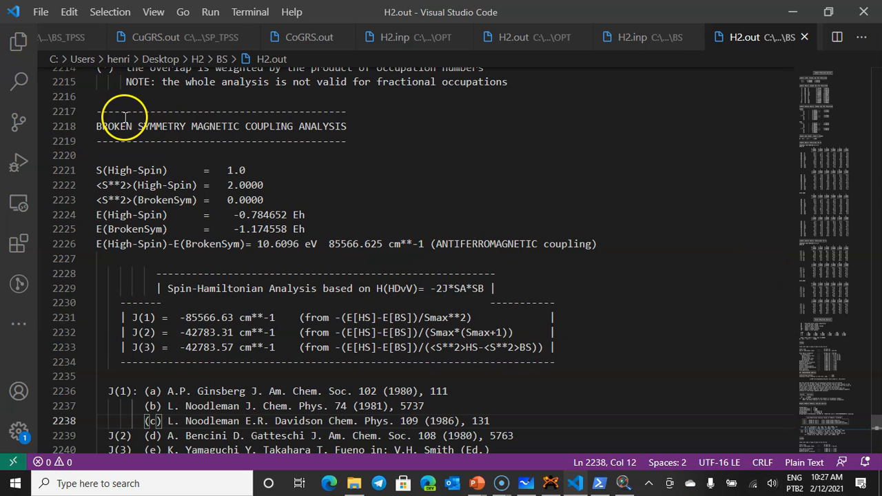
Step: Highlight the heading "BROKEN SYMMETRY MAGNETIC COUPLING ANALYSIS" and the word "ANTIFERROMAGNETIC" in the energy difference line
{"action": "left_click_drag", "start_coordinate": [97, 126], "coordinate": [402, 122]}
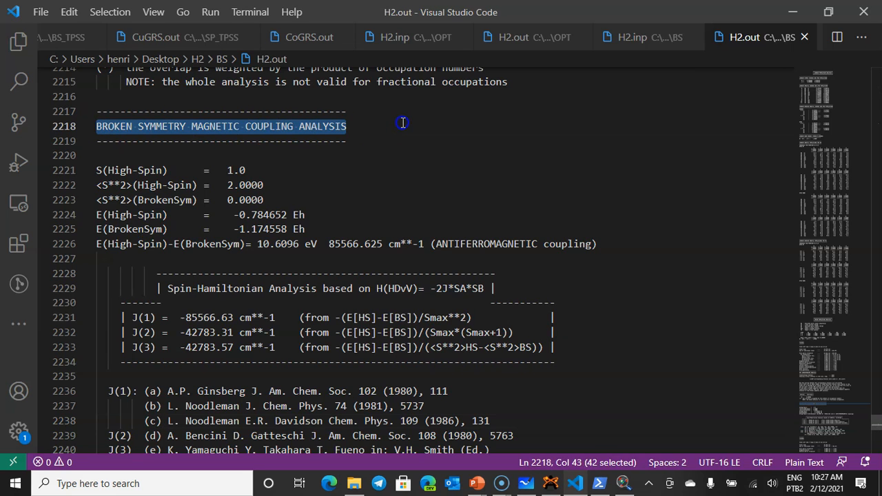
{"action": "left_click", "coordinate": [356, 157]}
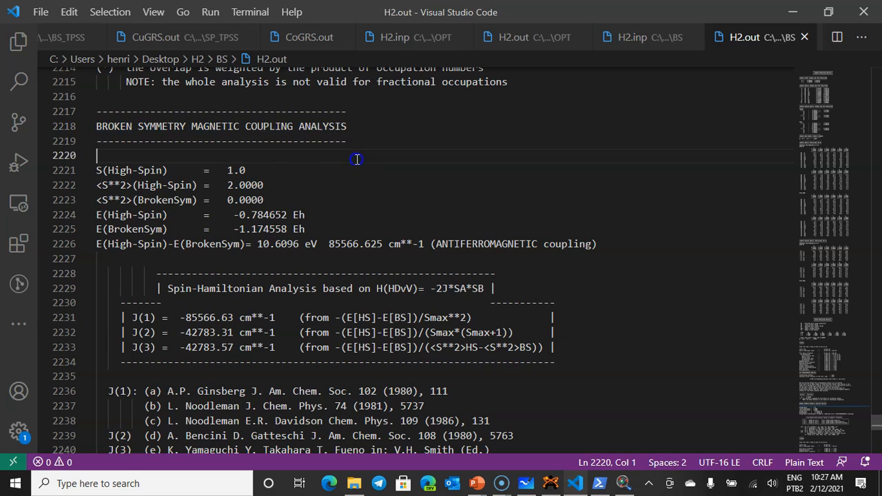
{"action": "left_click", "coordinate": [372, 164]}
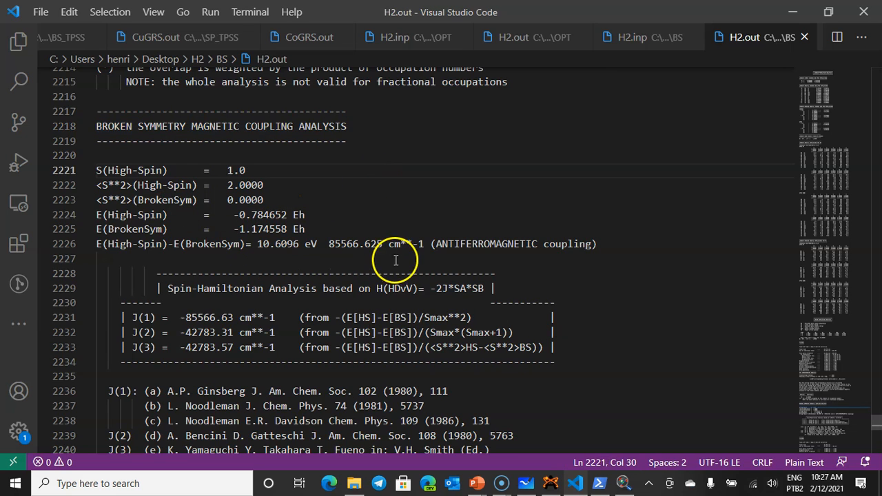
{"action": "double_click", "coordinate": [456, 244]}
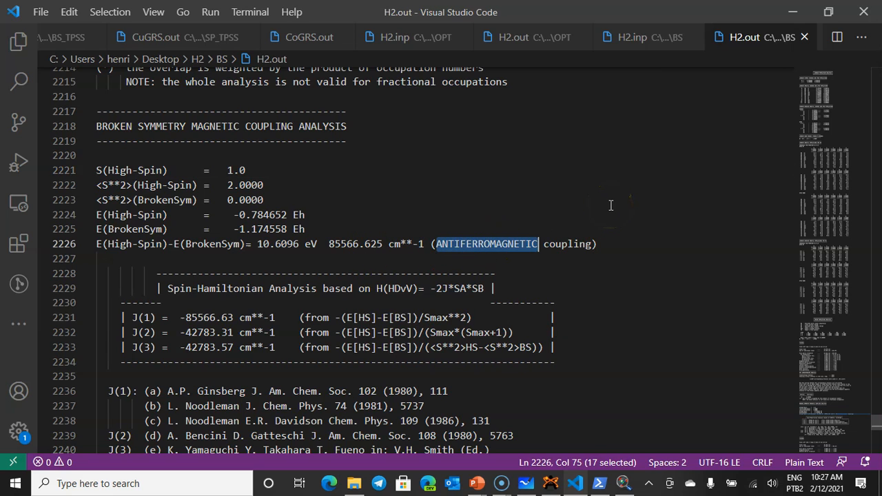
{"action": "left_click", "coordinate": [610, 206]}
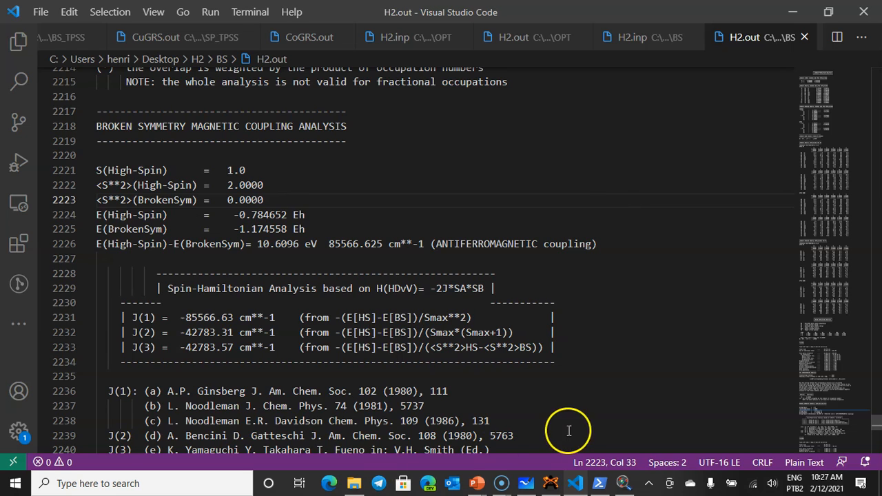
Step: Switch to Microsoft Whiteboard and review the spin arrows drawn under the two hydrogen atoms
{"action": "left_click", "coordinate": [525, 485]}
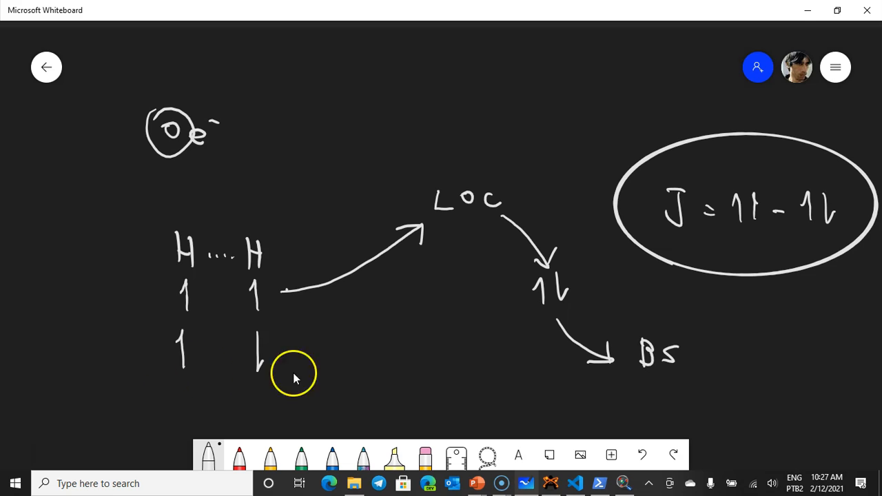
{"action": "left_click_drag", "start_coordinate": [146, 388], "coordinate": [198, 310]}
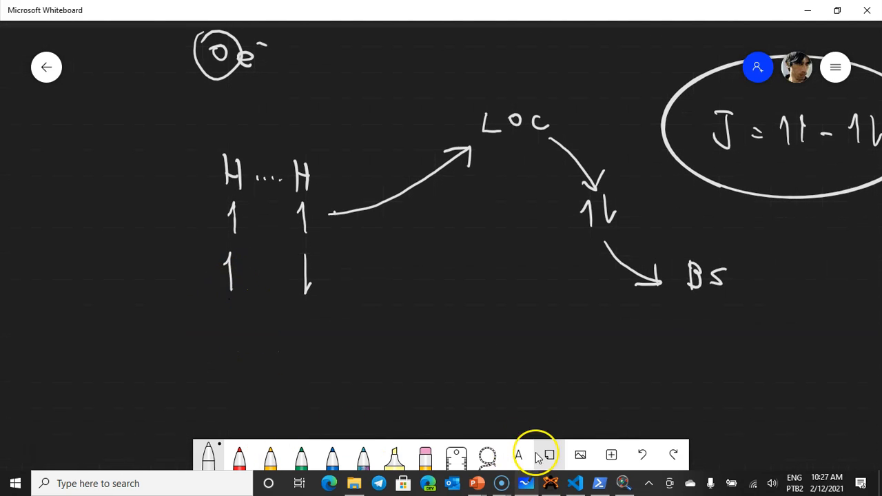
{"action": "left_click", "coordinate": [487, 454]}
{"action": "mouse_move", "coordinate": [192, 318]}
{"action": "left_mouse_down"}
{"action": "mouse_move", "coordinate": [311, 323]}
{"action": "mouse_move", "coordinate": [182, 312]}
{"action": "mouse_move", "coordinate": [345, 325]}
{"action": "mouse_move", "coordinate": [264, 329]}
{"action": "left_mouse_up"}
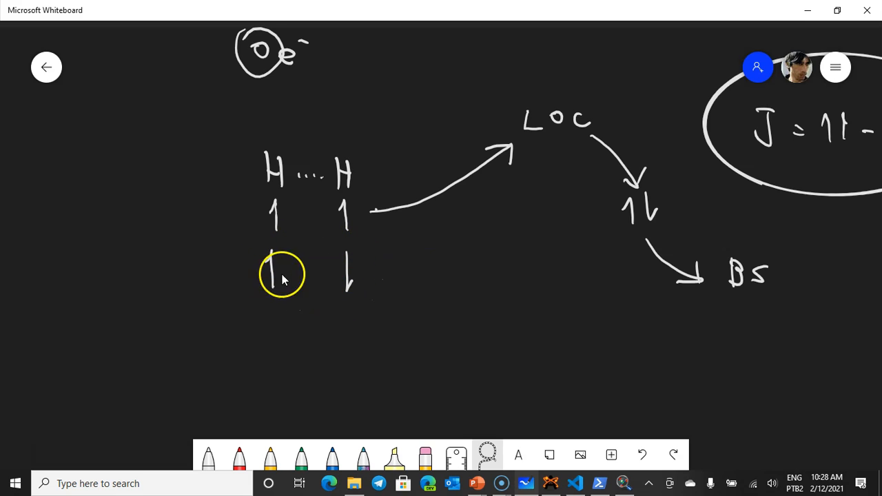
Step: Switch back to H2.out in Visual Studio Code and highlight the word "ANTIFERROMAGNETIC" again
{"action": "key", "text": "alt+Tab"}
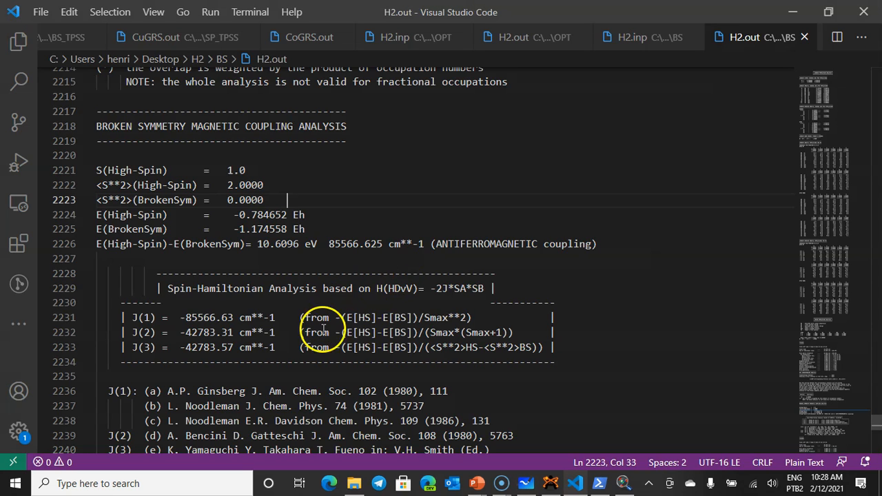
{"action": "double_click", "coordinate": [464, 244]}
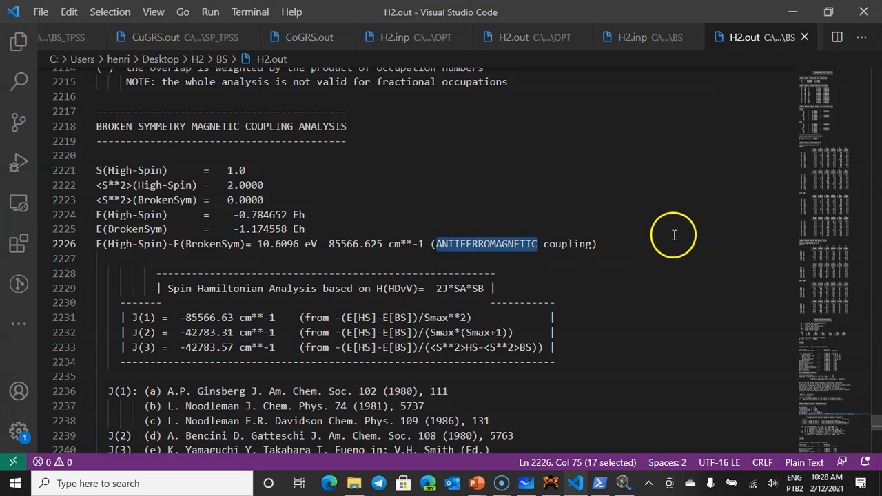
{"action": "left_click", "coordinate": [484, 246]}
{"action": "double_click", "coordinate": [485, 246]}
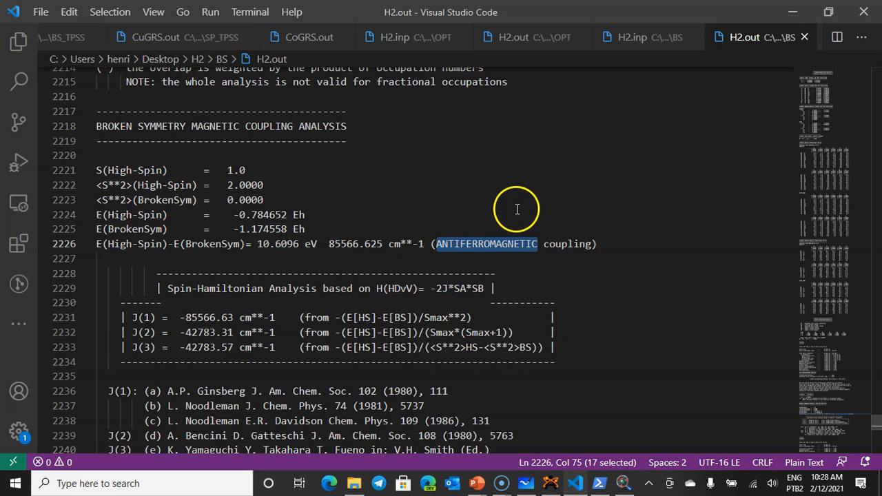
{"action": "left_click", "coordinate": [503, 244]}
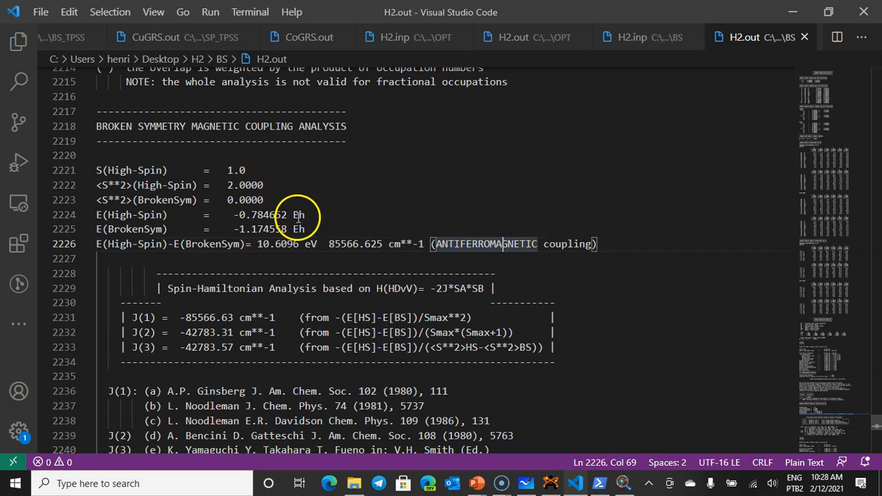
Step: Highlight the E(High-Spin) line and the E(BrokenSym) line in turn to compare the two energies
{"action": "left_click_drag", "start_coordinate": [330, 213], "coordinate": [107, 219]}
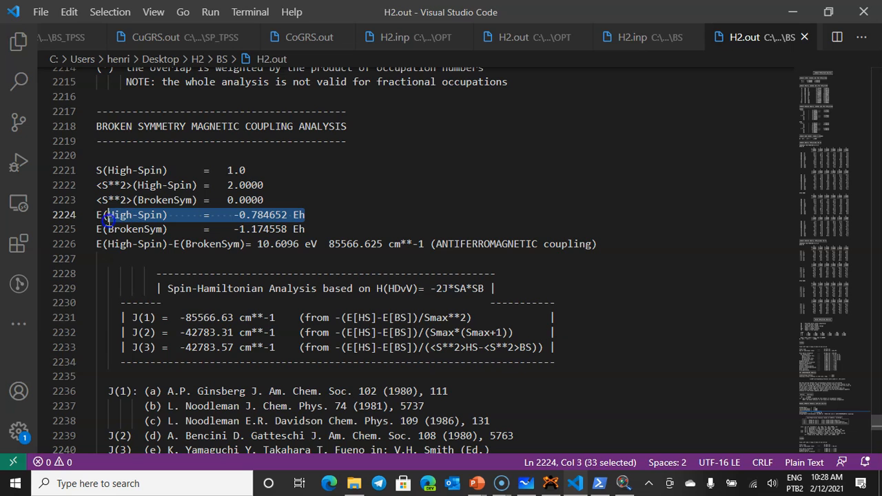
{"action": "left_click", "coordinate": [138, 215]}
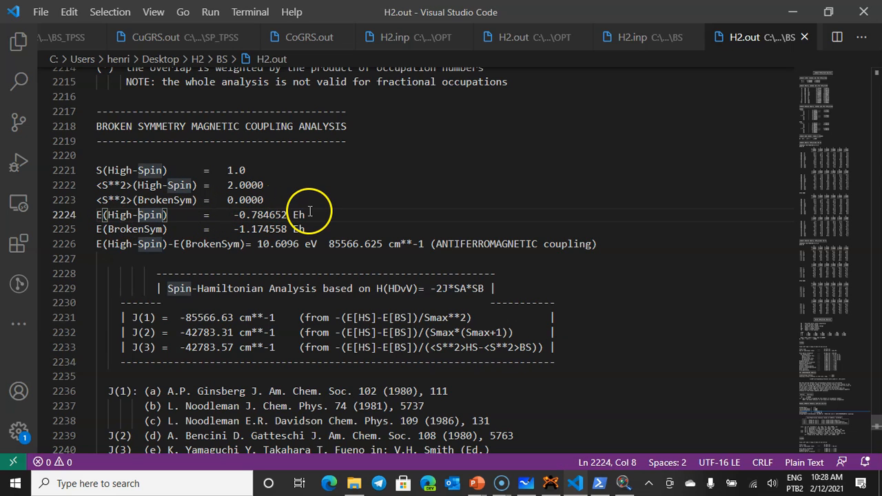
{"action": "left_click_drag", "start_coordinate": [305, 214], "coordinate": [108, 215]}
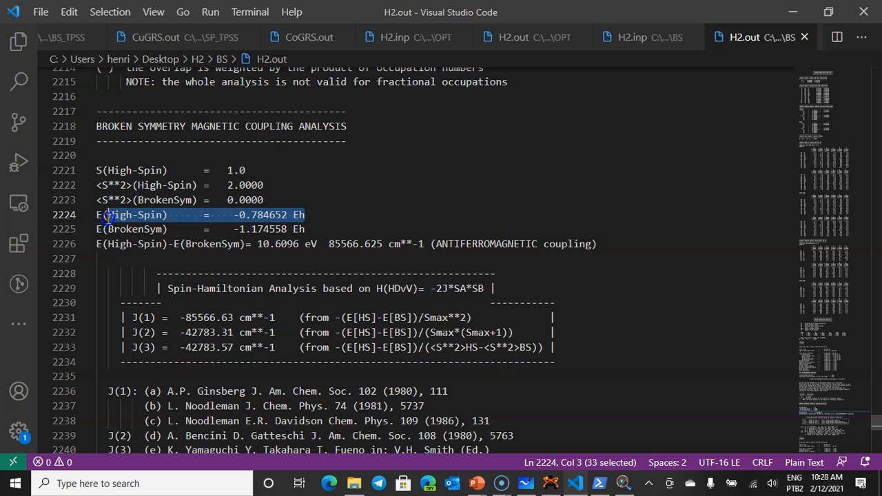
{"action": "left_click", "coordinate": [310, 223]}
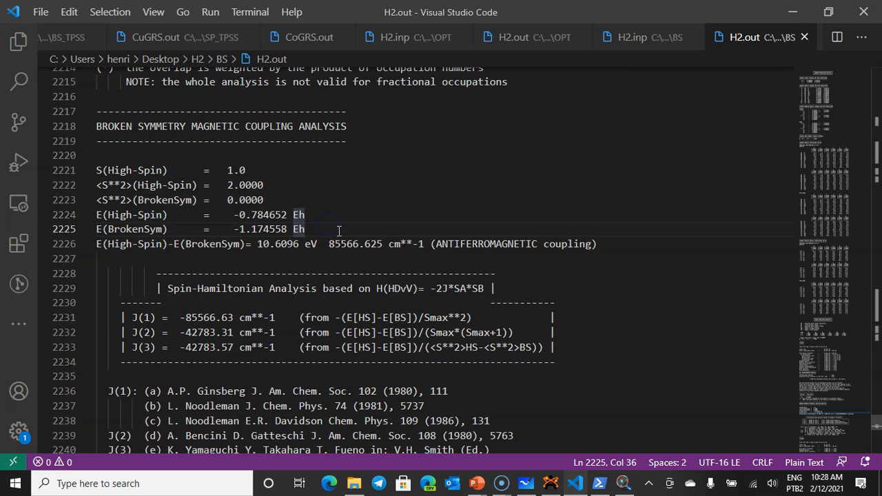
{"action": "left_click_drag", "start_coordinate": [311, 232], "coordinate": [107, 234]}
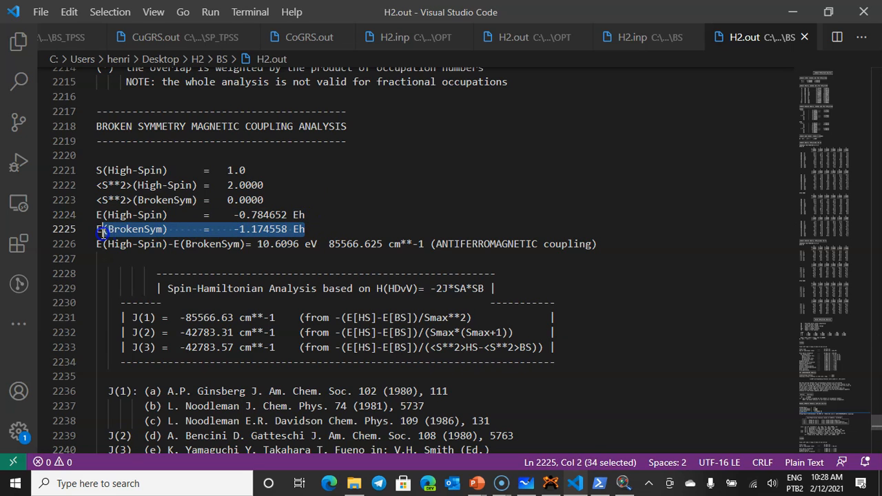
{"action": "left_click", "coordinate": [337, 216]}
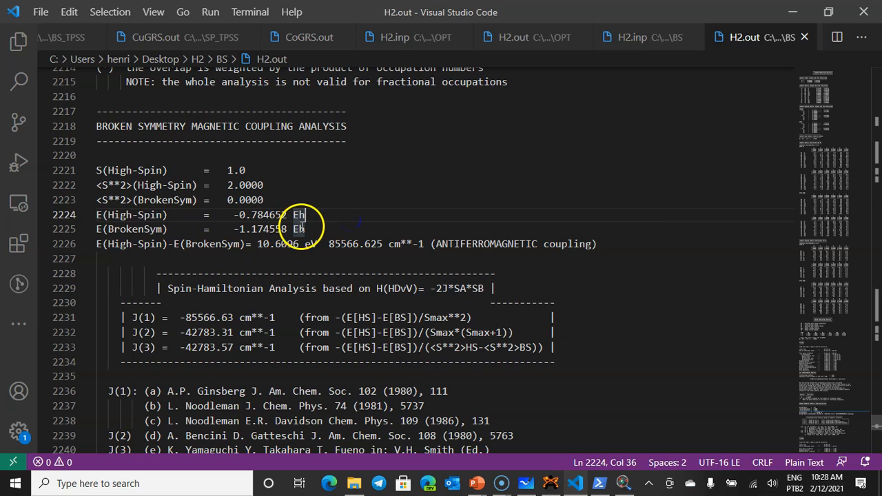
Step: Highlight the E(High-Spin) and E(BrokenSym) lines together, the word "ANTIFERROMAGNETIC", and the E(BrokenSym) line alone
{"action": "left_click_drag", "start_coordinate": [315, 229], "coordinate": [75, 219]}
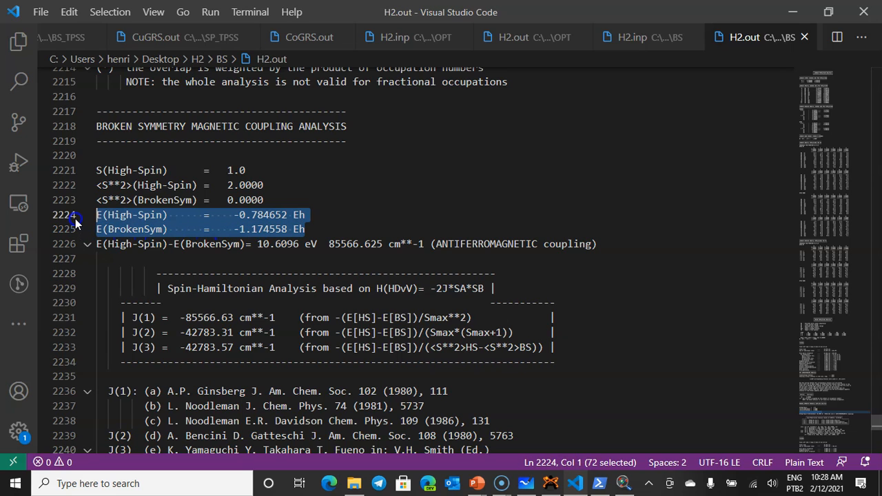
{"action": "left_click", "coordinate": [360, 188]}
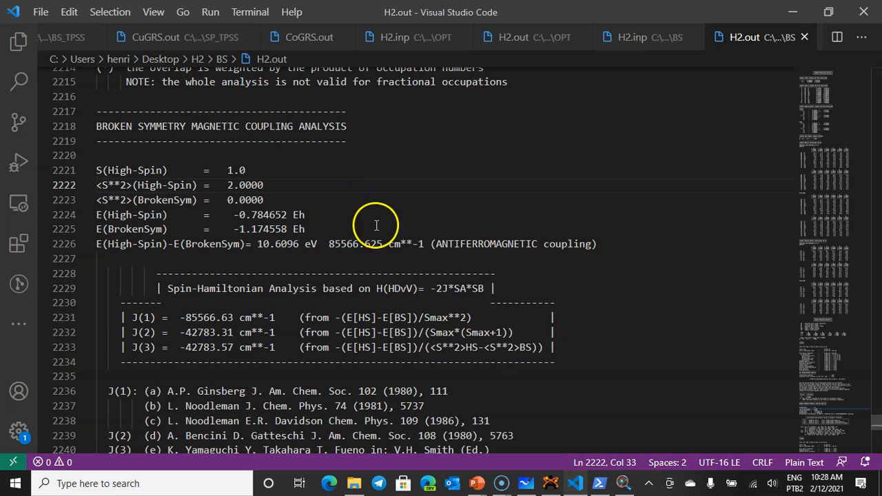
{"action": "left_click", "coordinate": [467, 244]}
{"action": "double_click", "coordinate": [466, 243]}
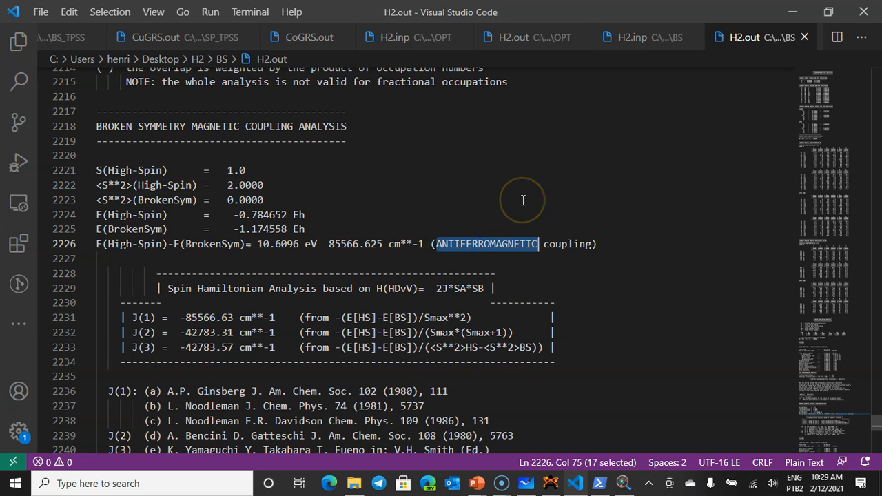
{"action": "left_click_drag", "start_coordinate": [335, 230], "coordinate": [58, 237]}
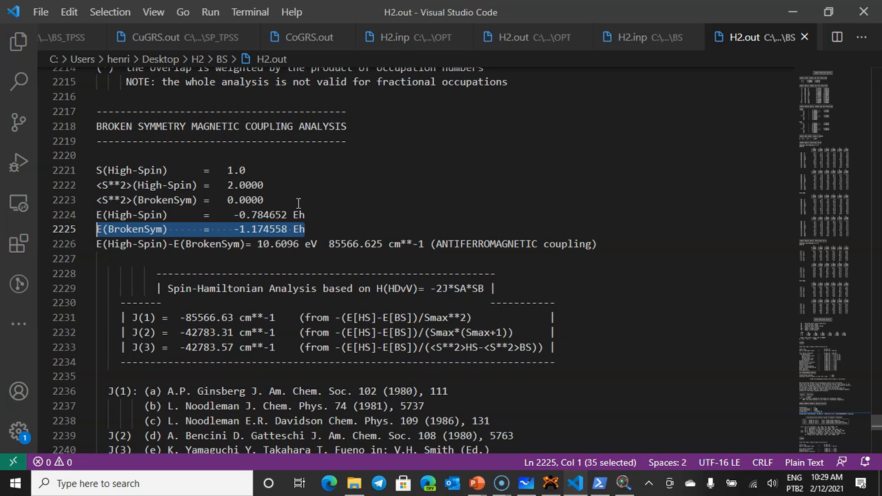
{"action": "left_click", "coordinate": [462, 185]}
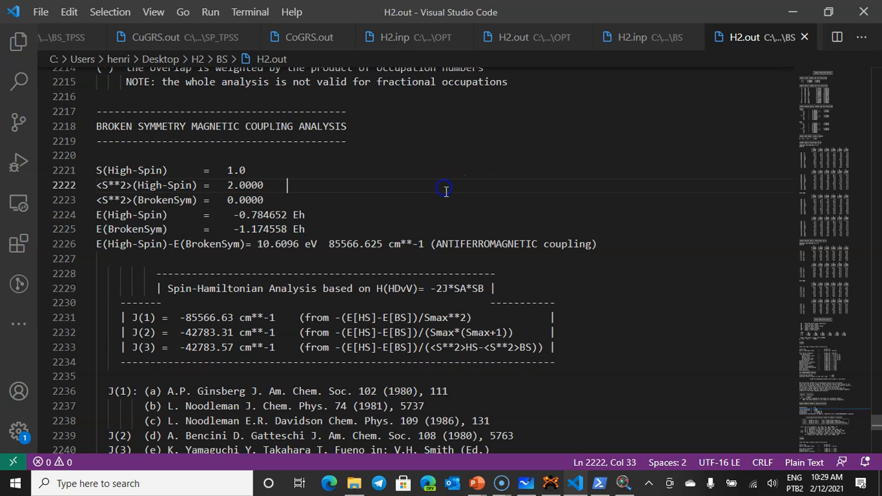
Step: Highlight the Hamiltonian expression "-2J*SA*SB" in the Spin-Hamiltonian Analysis heading and mark the J(1) value below it
{"action": "scroll", "coordinate": [482, 196], "scroll_direction": "down", "scroll_amount": 1}
{"action": "scroll", "coordinate": [496, 185], "scroll_direction": "down", "scroll_amount": 1}
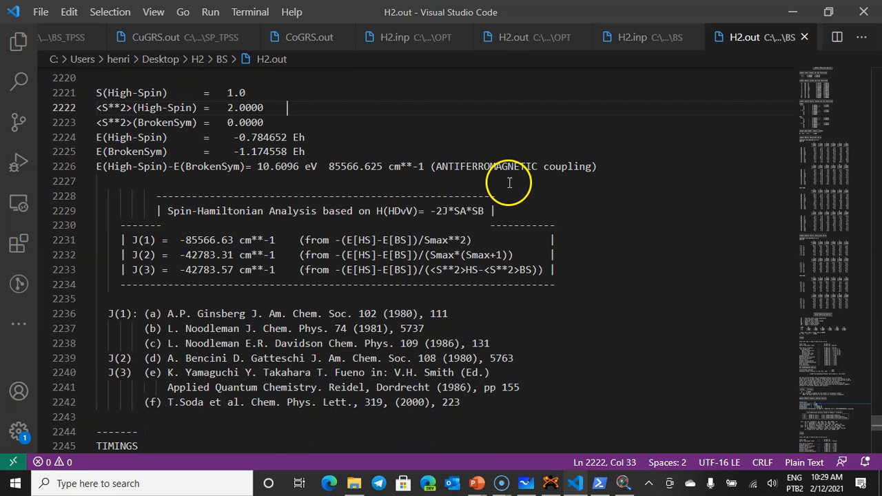
{"action": "left_click_drag", "start_coordinate": [431, 211], "coordinate": [485, 211]}
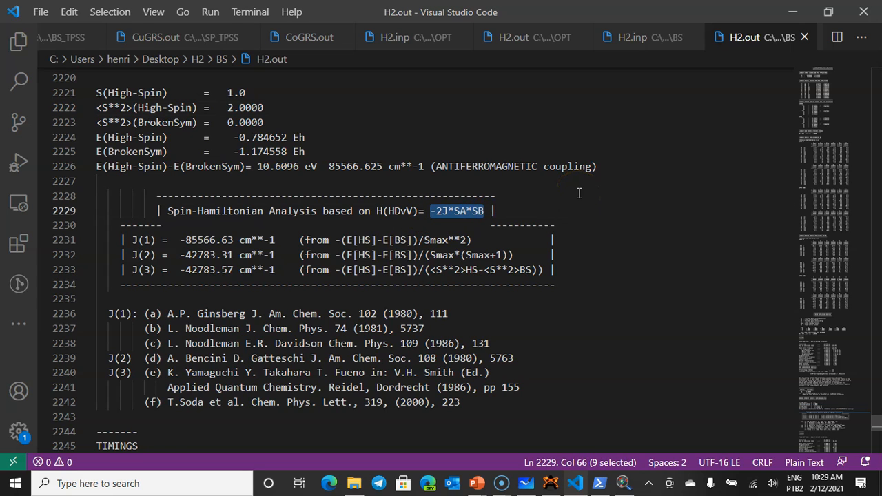
{"action": "left_click", "coordinate": [183, 240]}
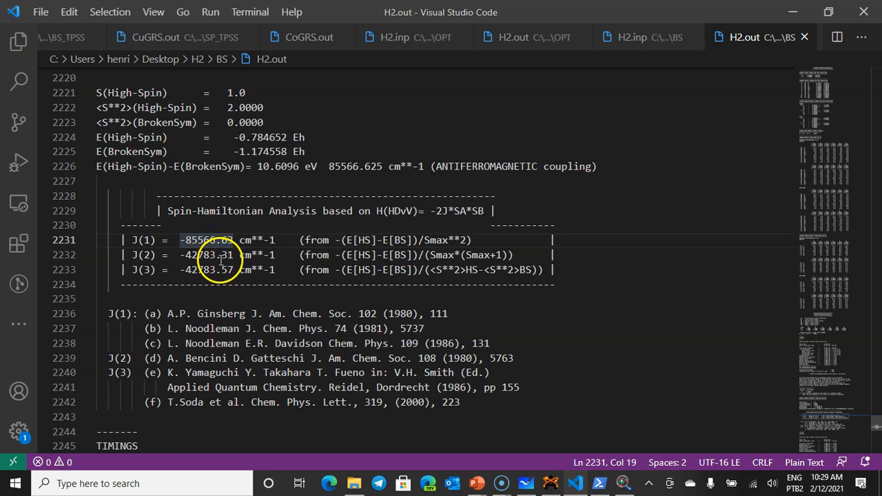
Step: Highlight the literature references listed under the coupling analysis, in particular the three given for J(1)
{"action": "scroll", "coordinate": [268, 241], "scroll_direction": "down", "scroll_amount": 1}
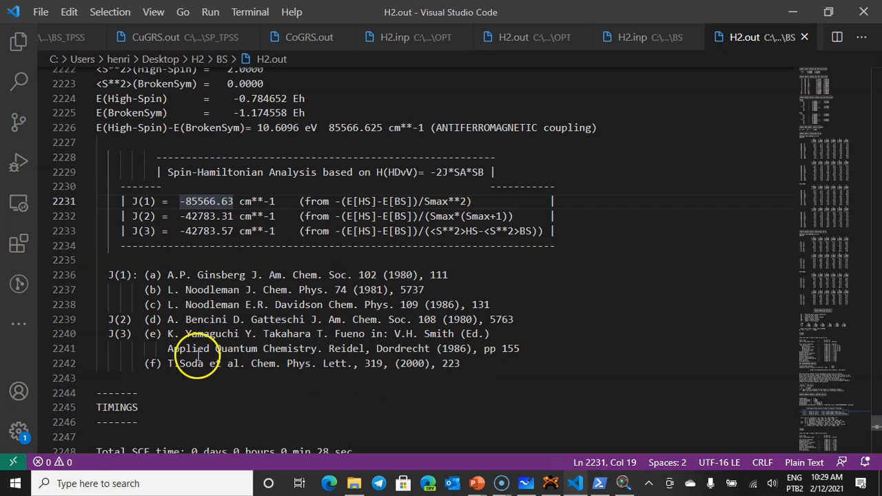
{"action": "left_click_drag", "start_coordinate": [458, 363], "coordinate": [48, 285]}
{"action": "left_click", "coordinate": [126, 288]}
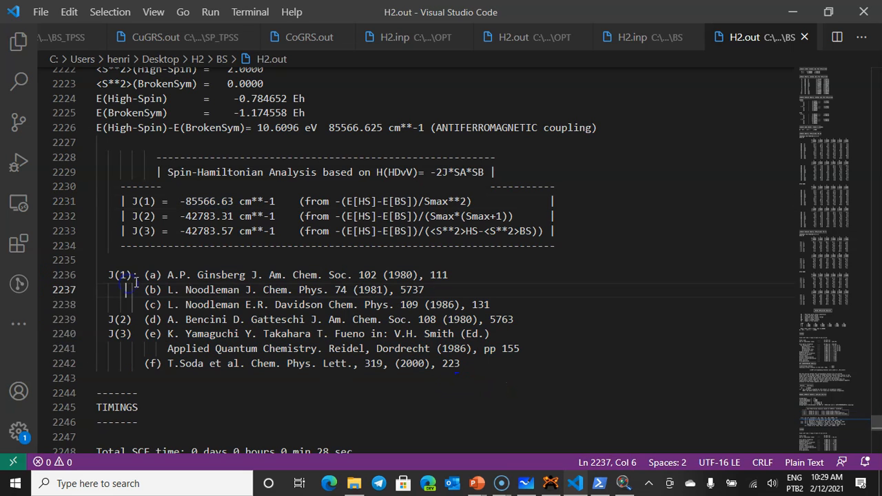
{"action": "left_click_drag", "start_coordinate": [500, 303], "coordinate": [39, 275]}
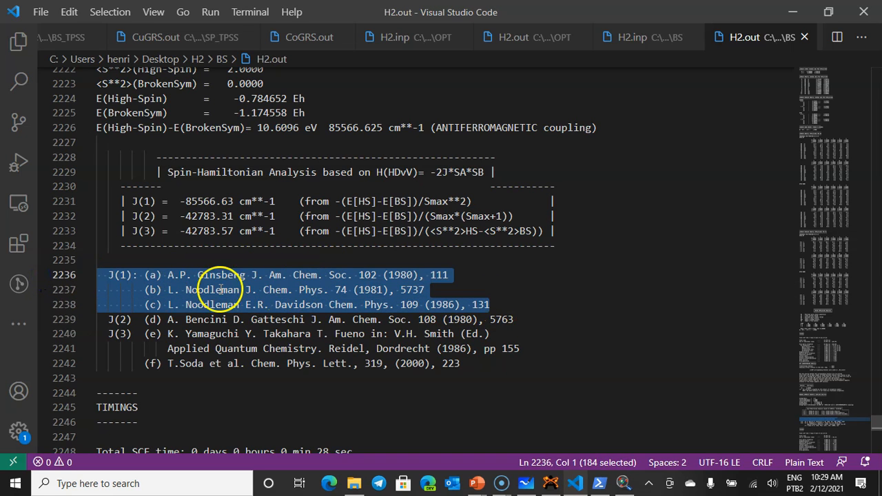
{"action": "left_click", "coordinate": [428, 272]}
{"action": "left_click", "coordinate": [403, 274]}
Step: Mark the J(1), J(2) and J(3) values in turn and highlight all three lines together to compare their formulas
{"action": "left_click_drag", "start_coordinate": [150, 201], "coordinate": [205, 201]}
{"action": "left_click", "coordinate": [216, 201]}
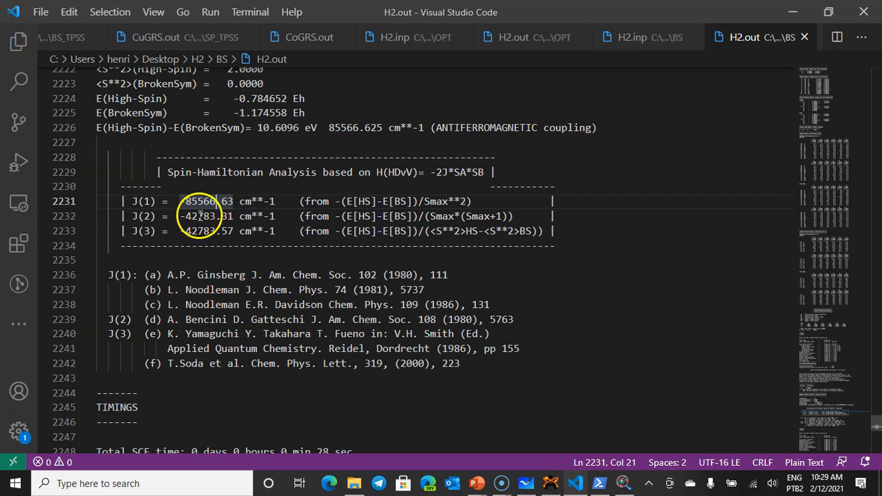
{"action": "left_click_drag", "start_coordinate": [180, 216], "coordinate": [250, 215]}
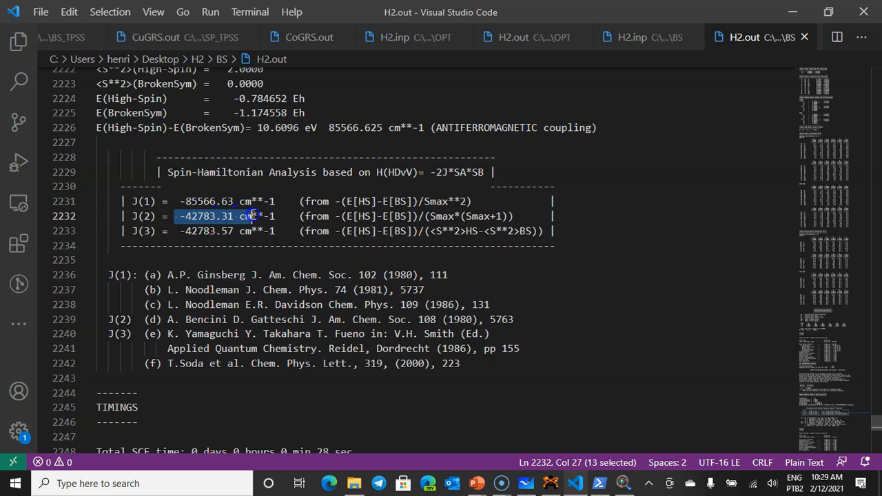
{"action": "left_click", "coordinate": [221, 233]}
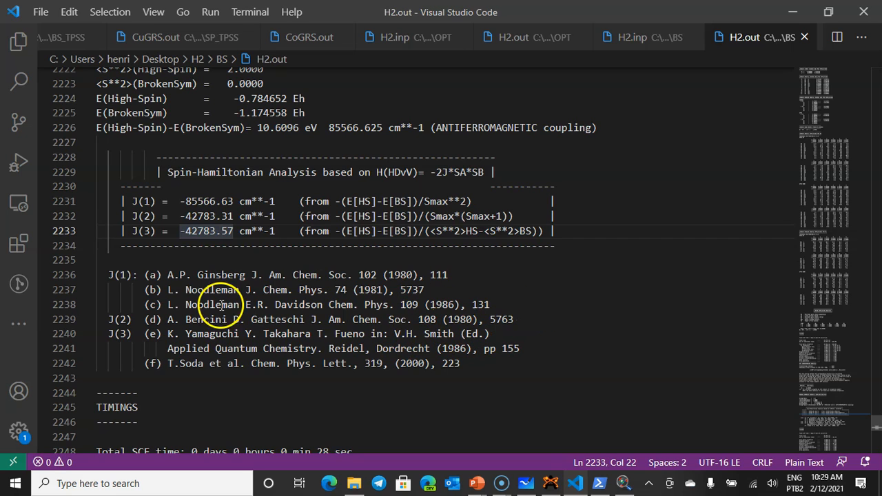
{"action": "left_click", "coordinate": [196, 231]}
{"action": "left_click_drag", "start_coordinate": [541, 231], "coordinate": [100, 200]}
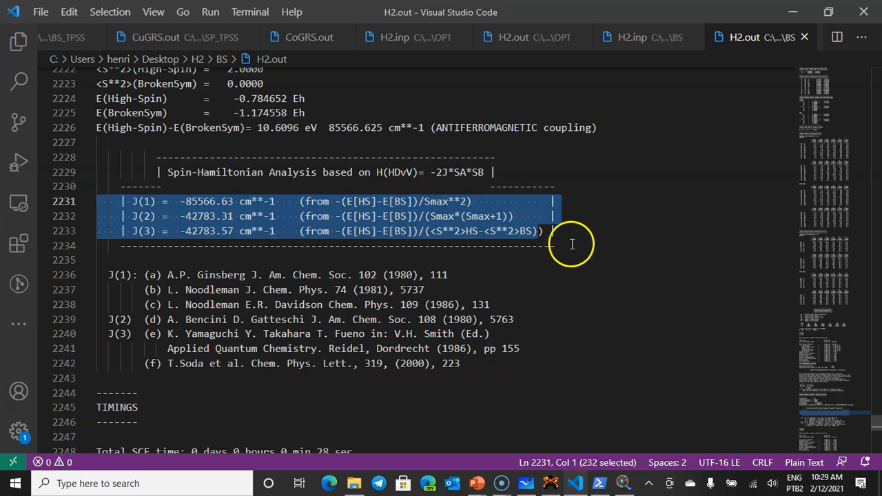
{"action": "left_click", "coordinate": [609, 241]}
{"action": "left_click", "coordinate": [583, 230]}
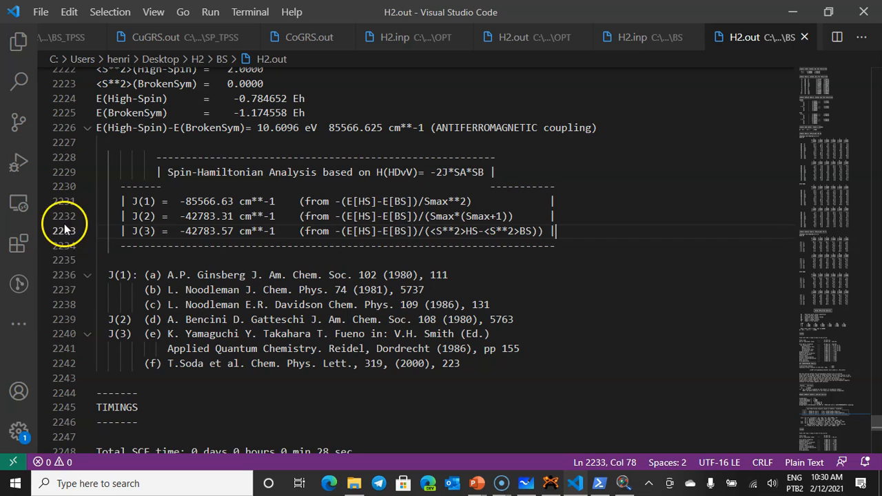
Step: Highlight the J(1) line and review the TIMINGS section before returning to the magnetic coupling analysis
{"action": "triple_click", "coordinate": [196, 200]}
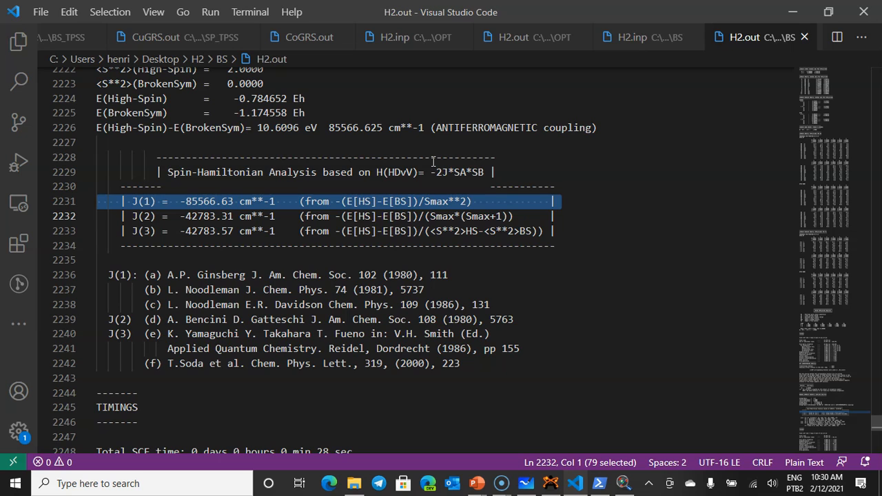
{"action": "triple_click", "coordinate": [179, 202]}
{"action": "scroll", "coordinate": [469, 172], "scroll_direction": "down", "scroll_amount": 7}
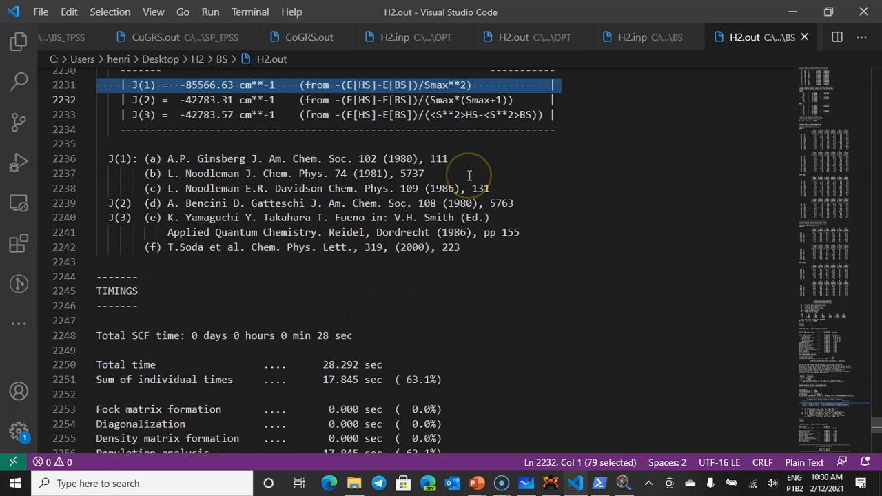
{"action": "scroll", "coordinate": [468, 176], "scroll_direction": "down", "scroll_amount": 5}
{"action": "scroll", "coordinate": [469, 176], "scroll_direction": "up", "scroll_amount": 10}
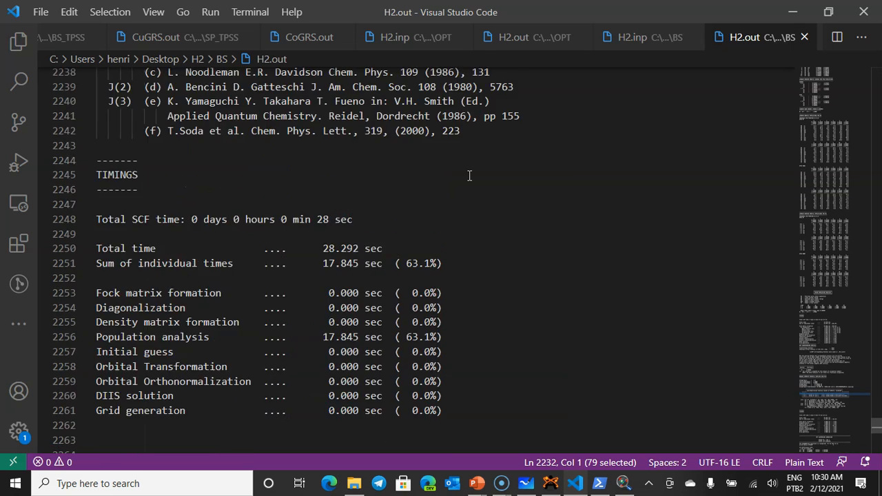
{"action": "scroll", "coordinate": [468, 176], "scroll_direction": "up", "scroll_amount": 3}
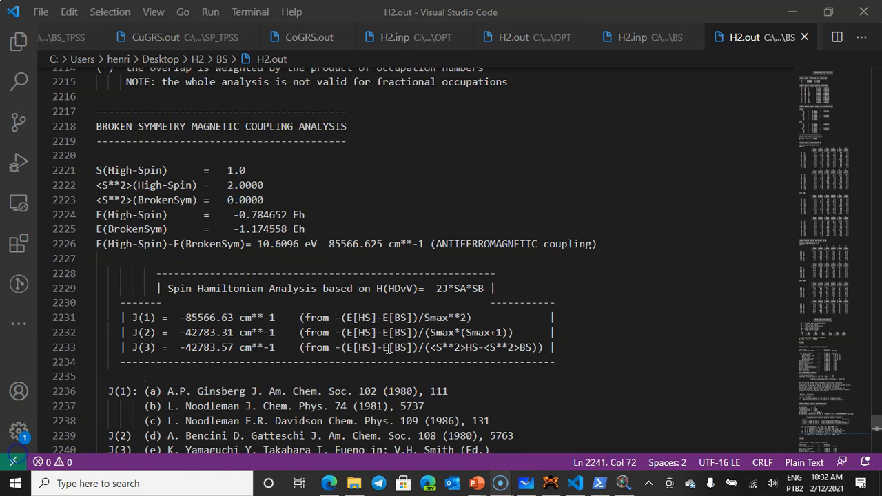
Step: Switch to Microsoft Whiteboard, select the first pen and change its colour to purple
{"action": "key", "text": "alt+Tab"}
{"action": "key", "text": "alt+Tab"}
{"action": "key", "text": "alt+Tab"}
{"action": "key", "text": "alt+Tab"}
{"action": "key", "text": "alt+Tab"}
{"action": "key", "text": "alt+Tab"}
{"action": "key", "text": "alt+Tab"}
{"action": "key", "text": "alt+Tab"}
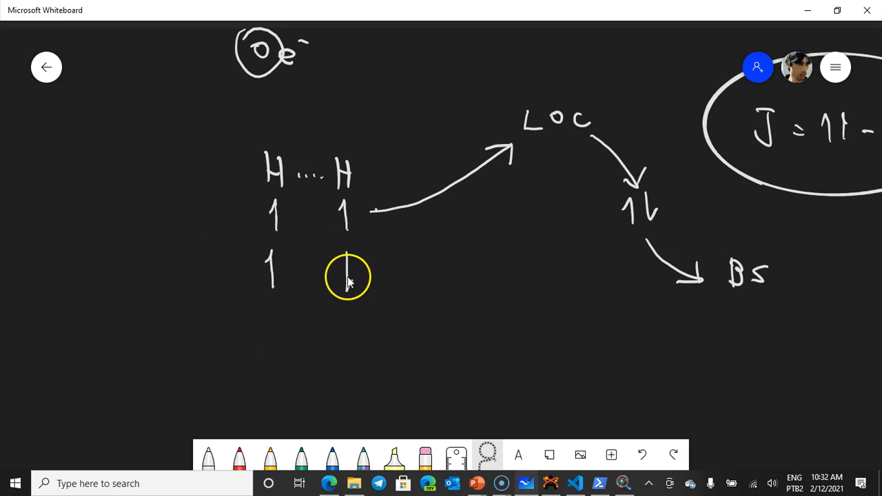
{"action": "left_click", "coordinate": [205, 456]}
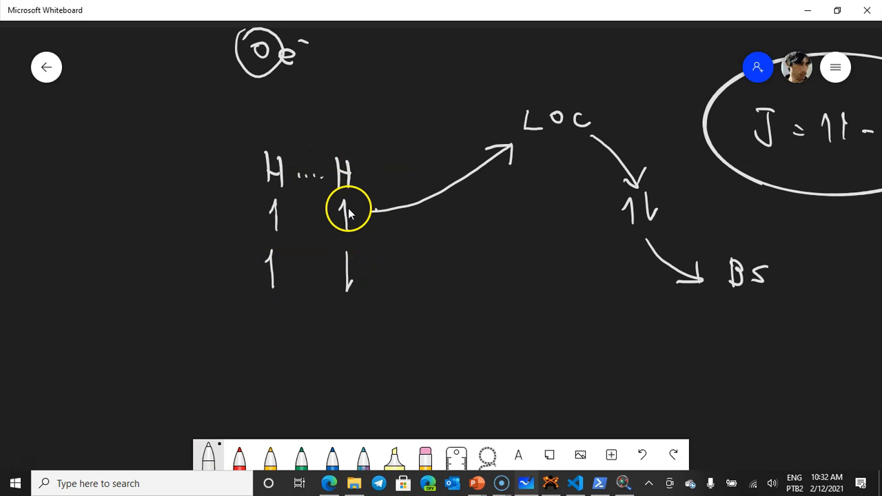
{"action": "mouse_move", "coordinate": [353, 211]}
{"action": "left_mouse_down"}
{"action": "mouse_move", "coordinate": [374, 214]}
{"action": "mouse_move", "coordinate": [367, 223]}
{"action": "left_mouse_up"}
{"action": "left_click", "coordinate": [208, 455]}
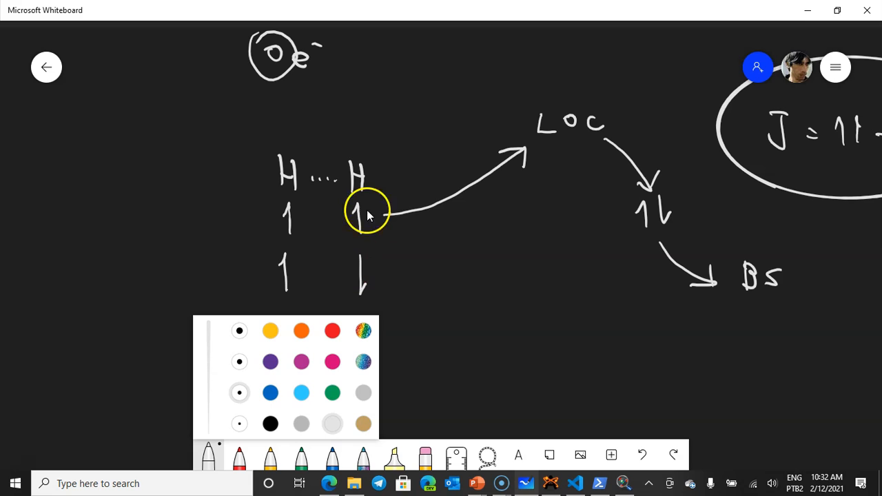
{"action": "left_click", "coordinate": [270, 361]}
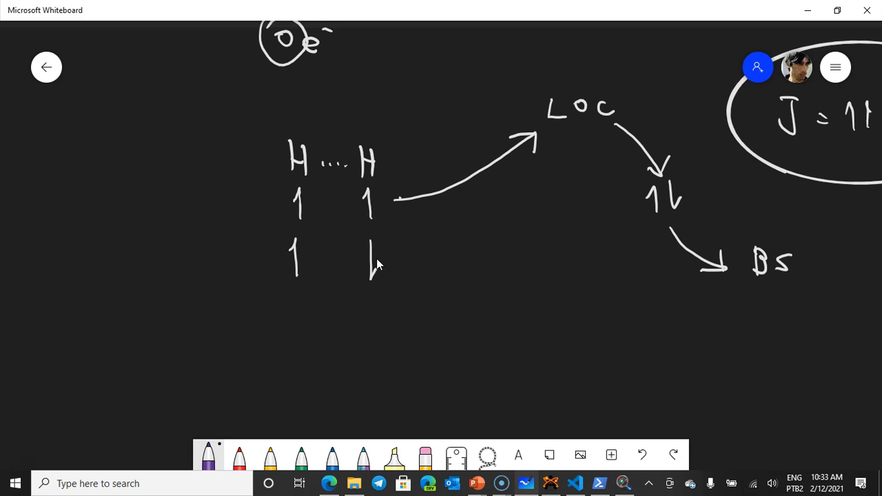
Step: In the BS folder's H2.inp in Visual Studio Code, replace "BrokenSym 1, 1" with the lines "flipspin 1" and "FinalMs 0"
{"action": "key", "text": "alt+Tab"}
{"action": "key", "text": "alt+Tab"}
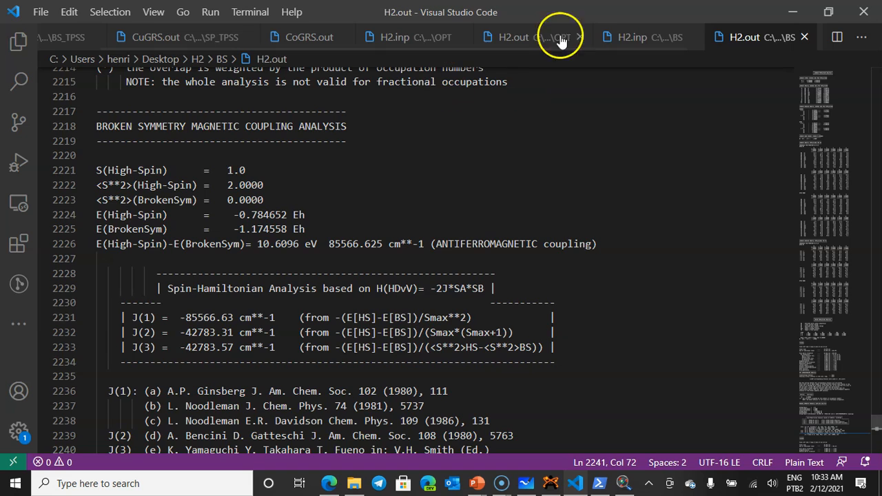
{"action": "left_click", "coordinate": [641, 36]}
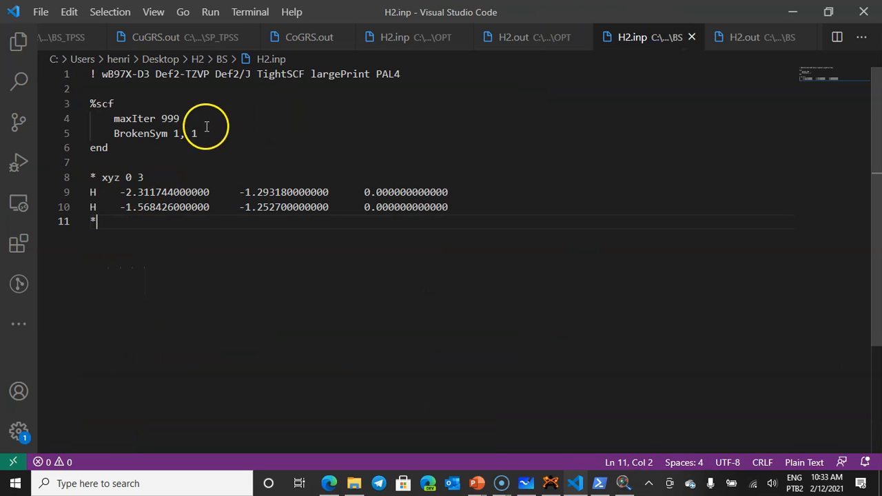
{"action": "left_click_drag", "start_coordinate": [215, 135], "coordinate": [71, 133]}
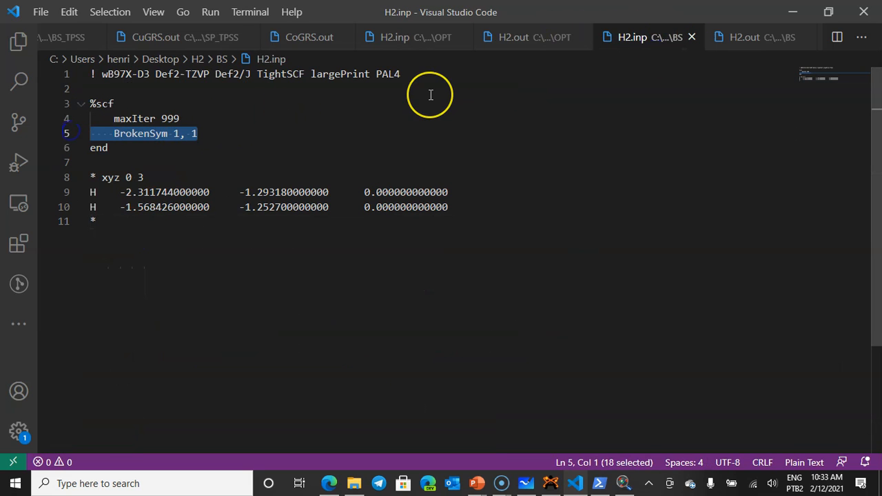
{"action": "key", "text": "Return"}
{"action": "key", "text": "BackSpace"}
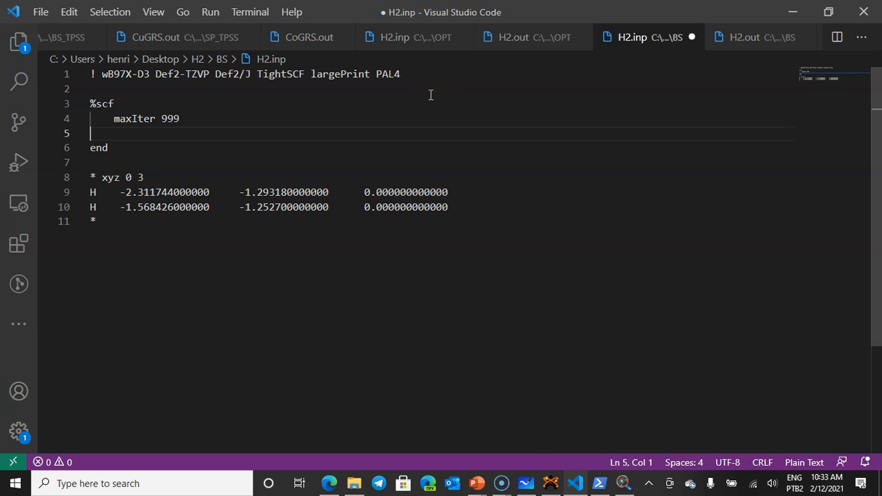
{"action": "type", "text": "f"}
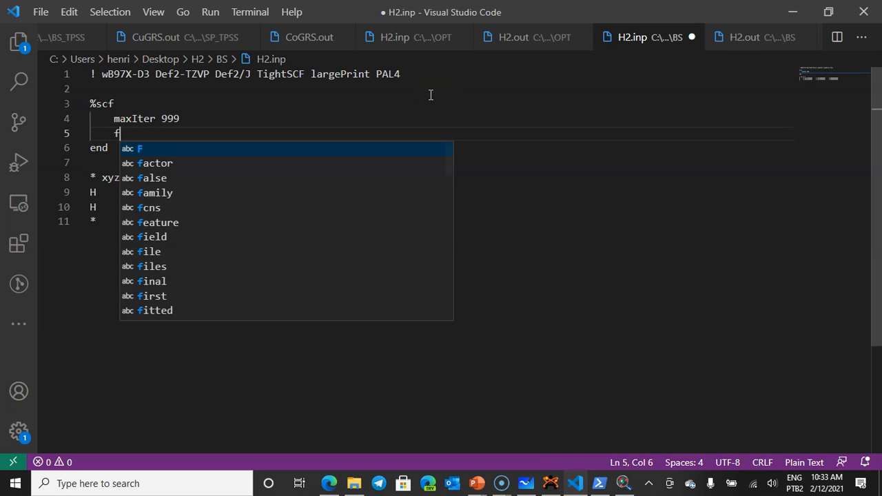
{"action": "type", "text": "lipspin 1"}
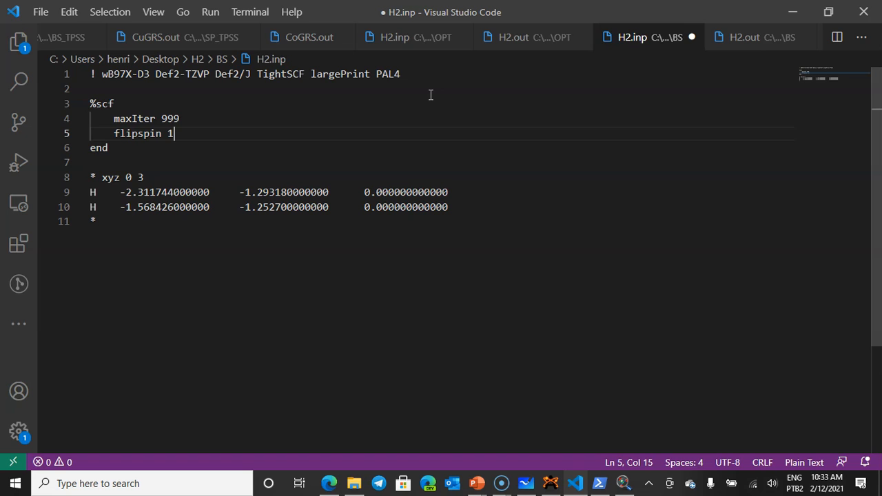
{"action": "key", "text": "Return"}
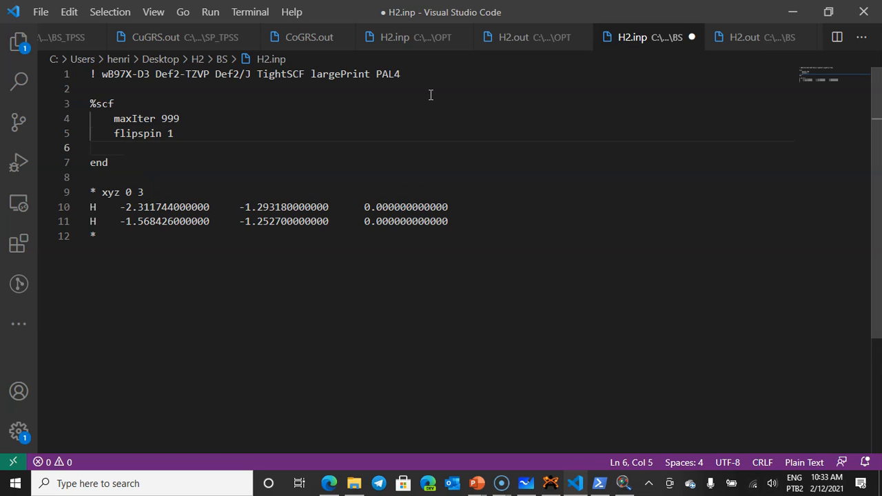
{"action": "type", "text": "FinalMs 0"}
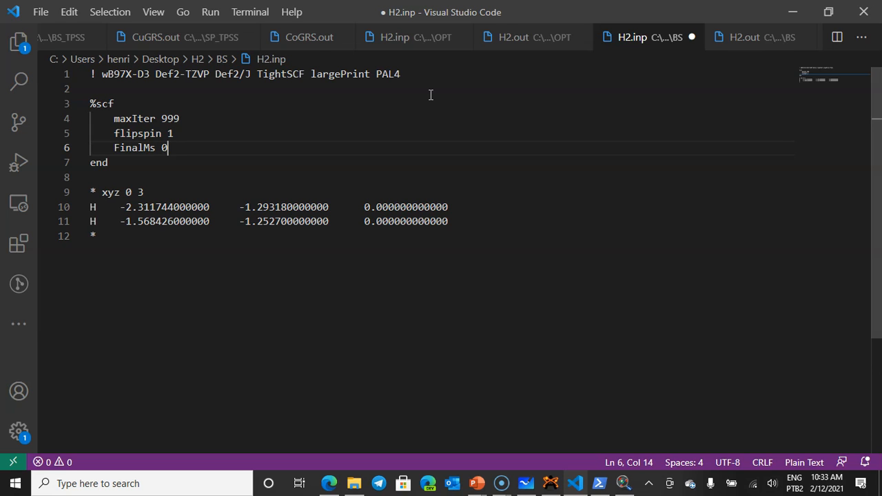
Step: Switch between Microsoft Whiteboard and H2.inp in Visual Studio Code to compare the hydrogen spin arrows with the flipspin setting
{"action": "key", "text": "alt+Tab"}
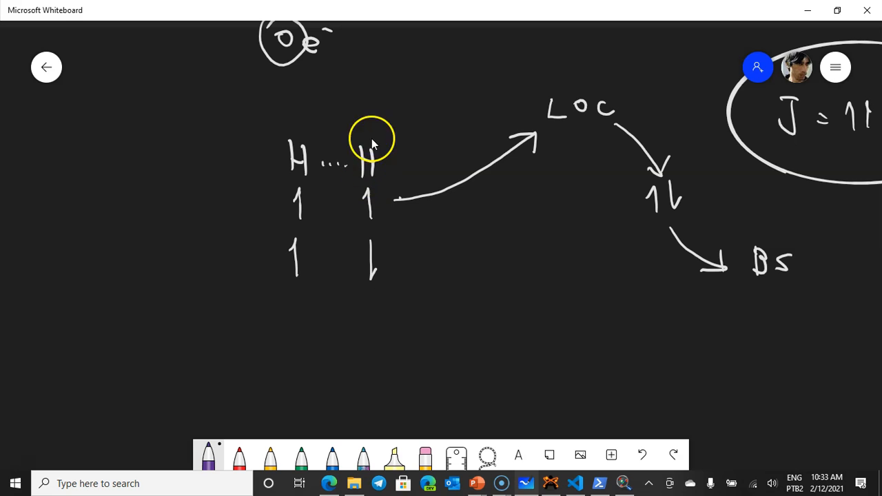
{"action": "key", "text": "alt+Tab"}
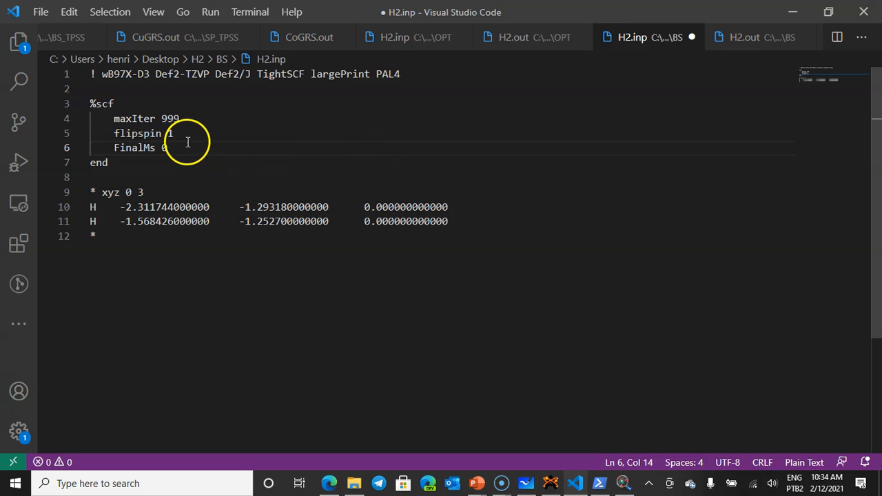
{"action": "left_click", "coordinate": [193, 134]}
{"action": "key", "text": "alt+Tab"}
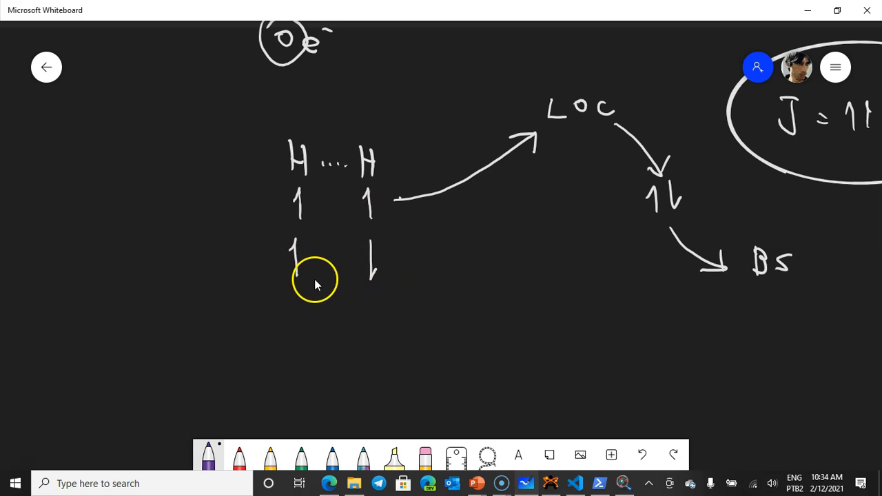
Step: Switch to H2.inp in Visual Studio Code, highlight the flipspin 1 and FinalMs 0 lines, and save the file
{"action": "left_click_drag", "start_coordinate": [375, 269], "coordinate": [371, 278]}
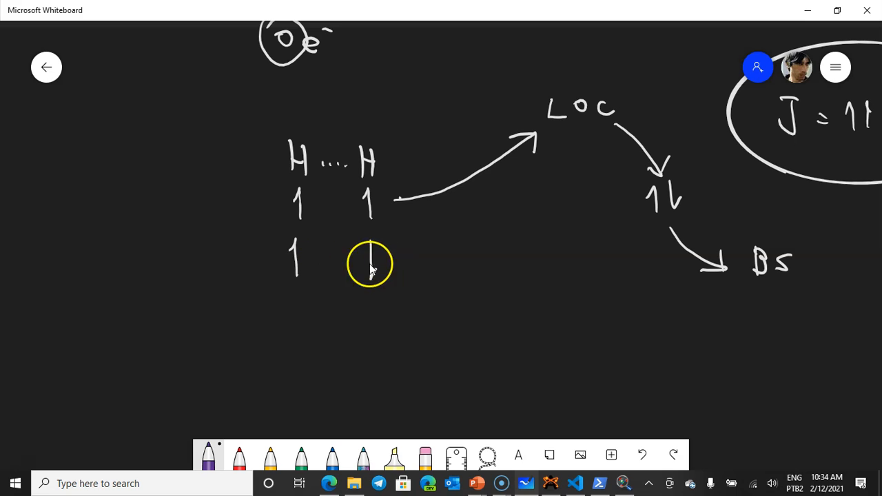
{"action": "key", "text": "alt+Tab"}
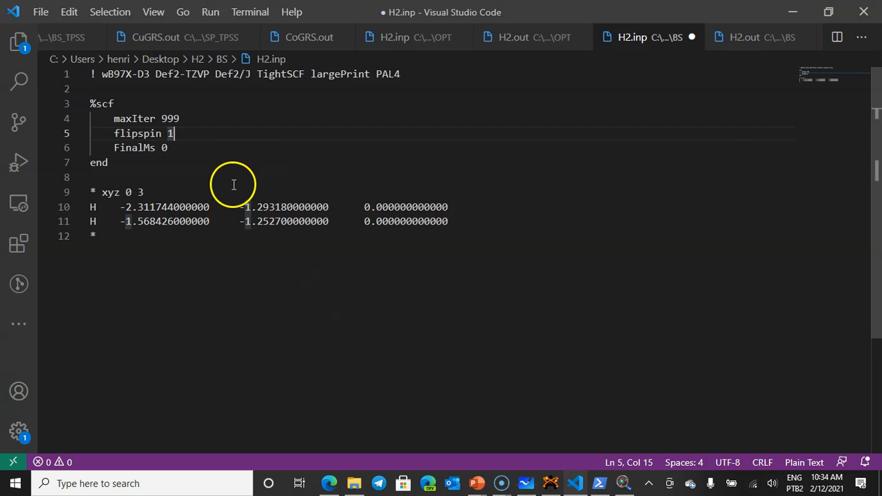
{"action": "left_click_drag", "start_coordinate": [192, 134], "coordinate": [70, 134]}
{"action": "left_click_drag", "start_coordinate": [219, 147], "coordinate": [65, 150]}
{"action": "left_click", "coordinate": [212, 148]}
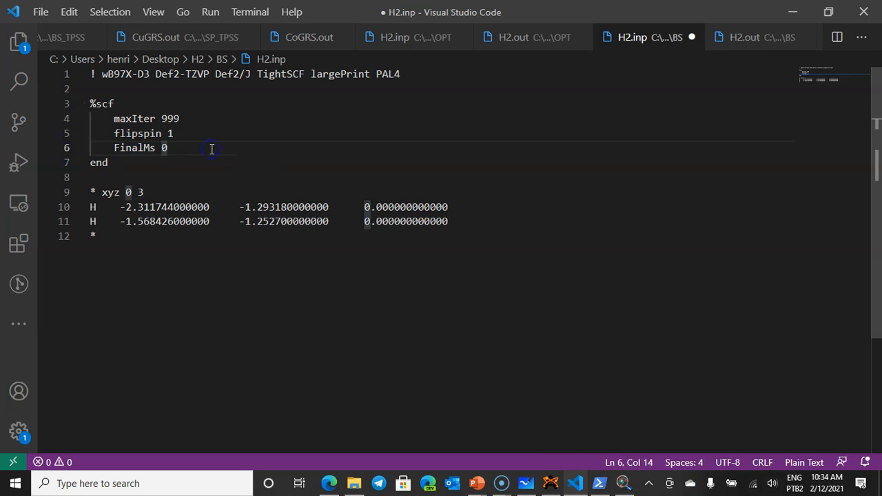
{"action": "left_click", "coordinate": [342, 338]}
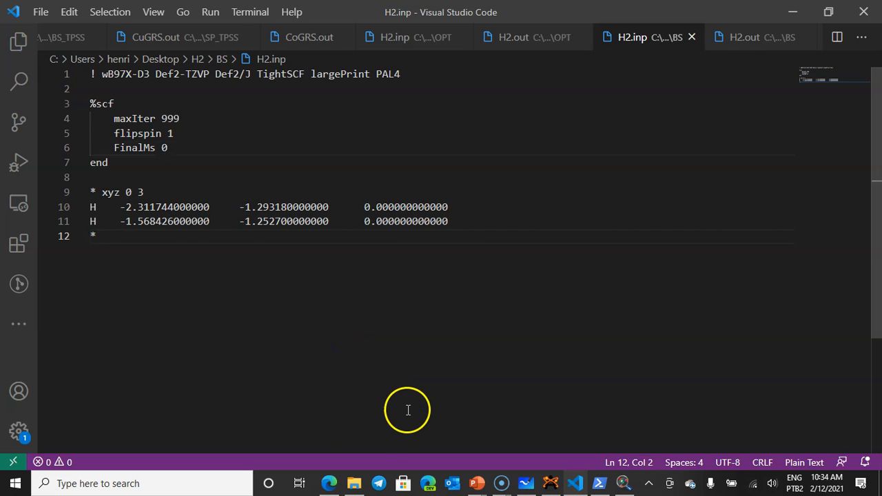
Step: Switch to File Explorer and delete every file in the BS folder except the H2 INP file
{"action": "left_click", "coordinate": [353, 483]}
{"action": "left_click", "coordinate": [383, 335]}
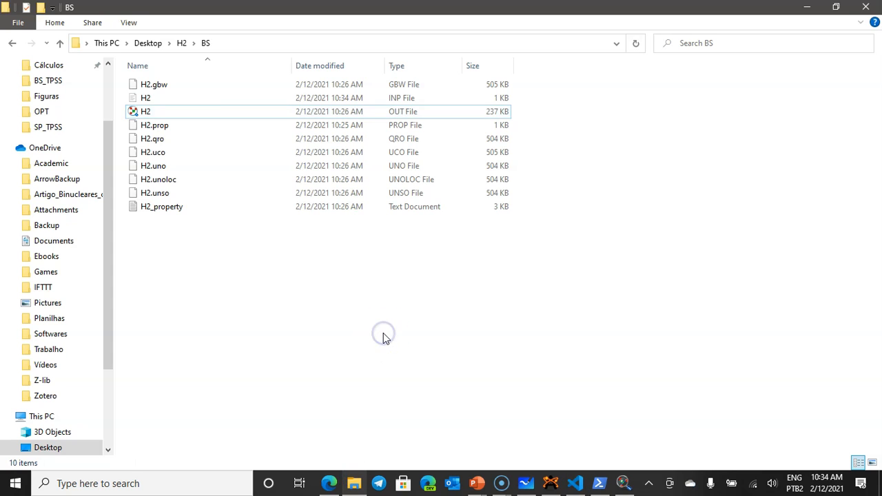
{"action": "key", "text": "ctrl+a"}
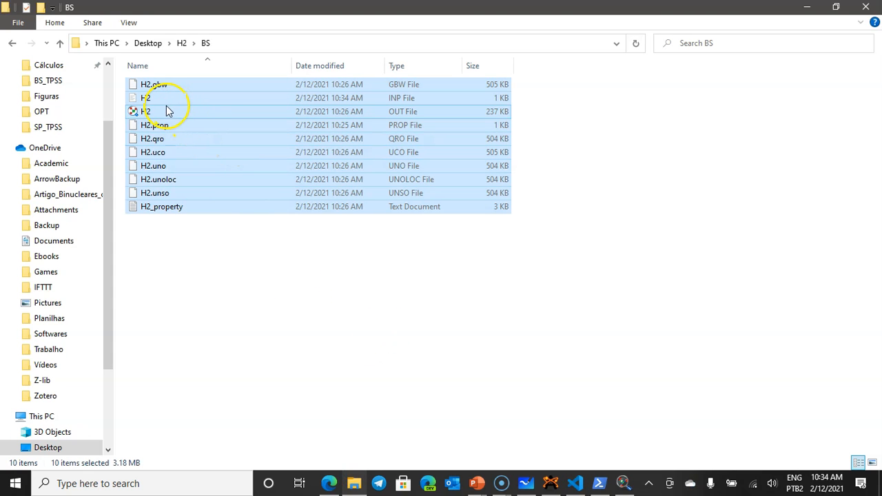
{"action": "left_click", "coordinate": [163, 98], "text": "ctrl"}
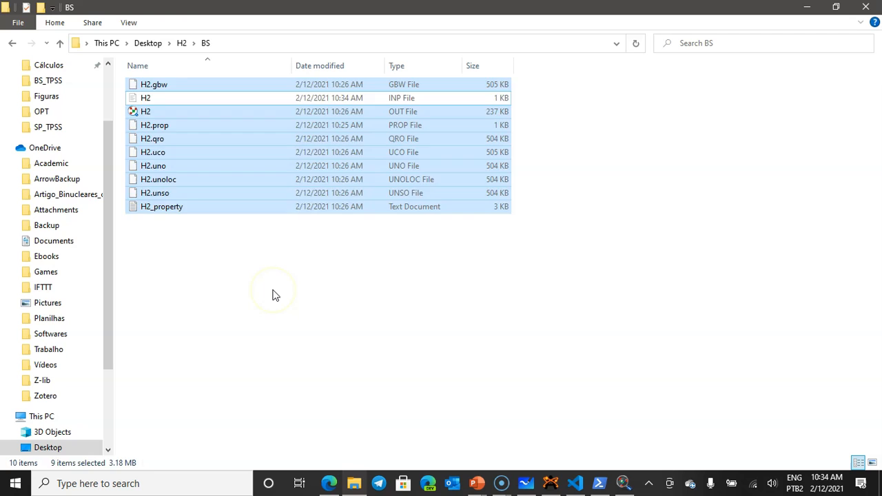
{"action": "key", "text": "Delete"}
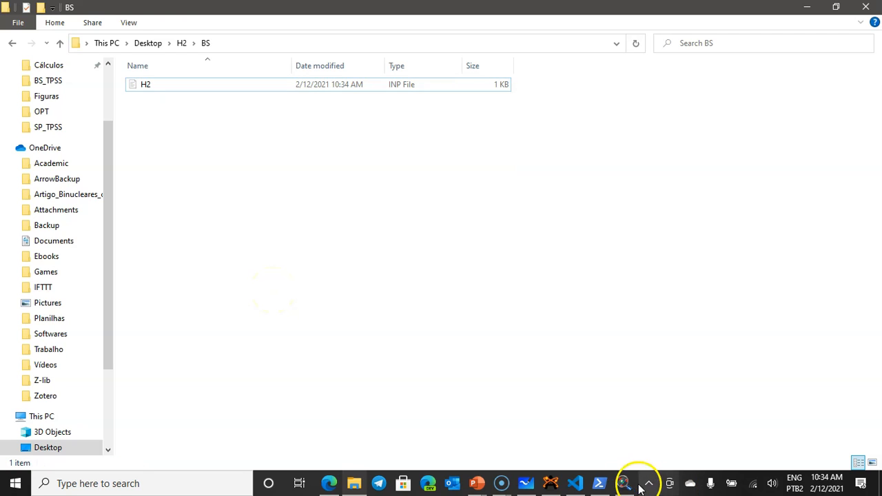
Step: Switch to Windows PowerShell and rerun "orca.exe .\H2.inp > .\H2.out" in the BS folder
{"action": "left_click", "coordinate": [598, 483]}
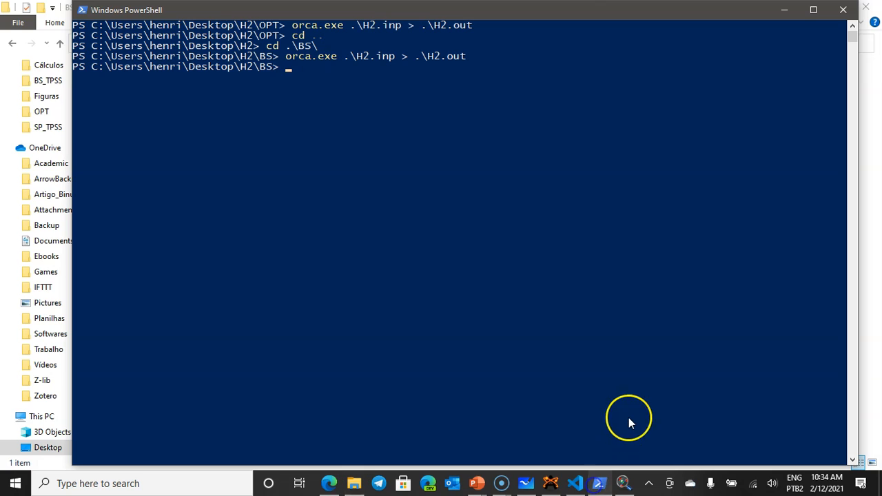
{"action": "key", "text": "Up"}
{"action": "key", "text": "Return"}
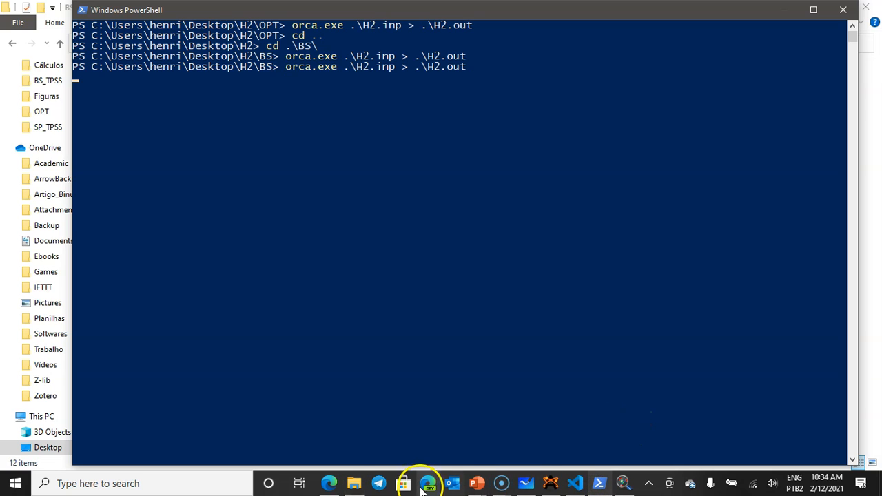
Step: Switch to File Explorer and open the newly generated H2.out from the BS folder in Visual Studio Code
{"action": "left_click", "coordinate": [349, 485]}
{"action": "right_click", "coordinate": [137, 205]}
{"action": "left_click", "coordinate": [172, 209]}
{"action": "key", "text": "alt+Tab"}
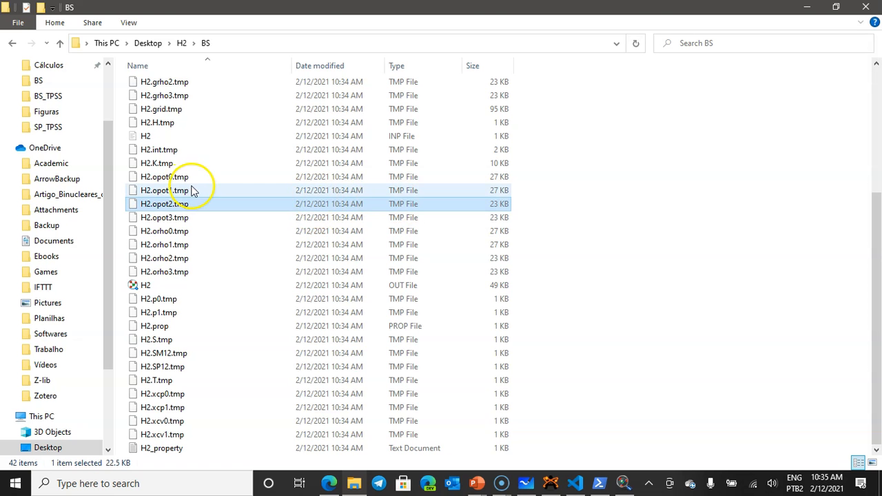
{"action": "left_click", "coordinate": [152, 310]}
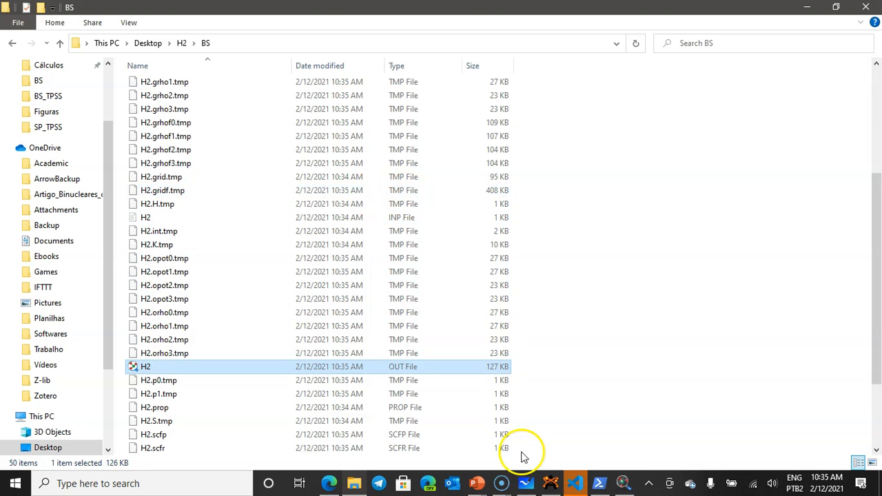
{"action": "left_click", "coordinate": [575, 483]}
Step: Check the end of H2.out for the run's termination, then examine the Broken Symmetry Magnetic Coupling Analysis section
{"action": "scroll", "coordinate": [486, 201], "scroll_direction": "down", "scroll_amount": 1}
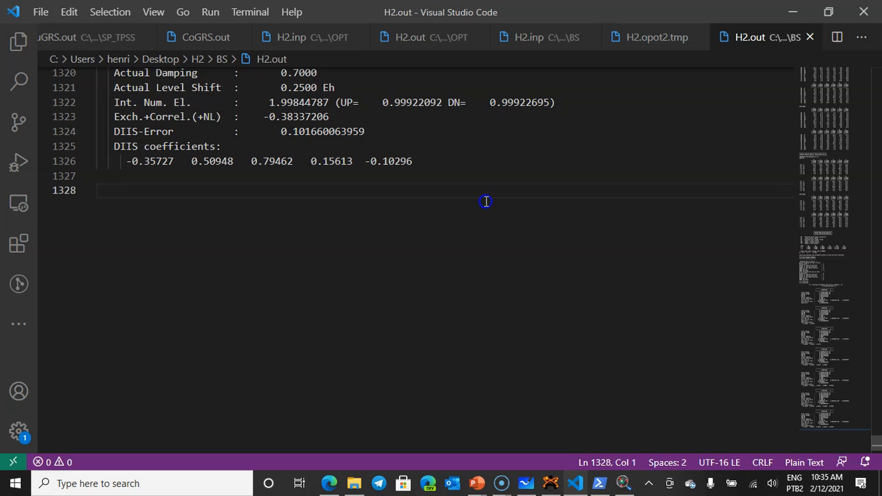
{"action": "scroll", "coordinate": [486, 201], "scroll_direction": "up", "scroll_amount": 1}
{"action": "key", "text": "ctrl+End"}
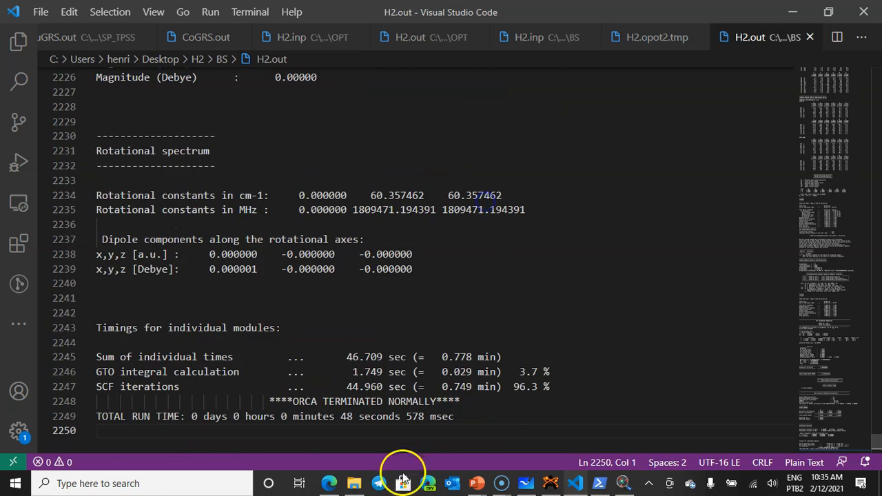
{"action": "scroll", "coordinate": [441, 338], "scroll_direction": "up", "scroll_amount": 5}
{"action": "scroll", "coordinate": [441, 338], "scroll_direction": "up", "scroll_amount": 20}
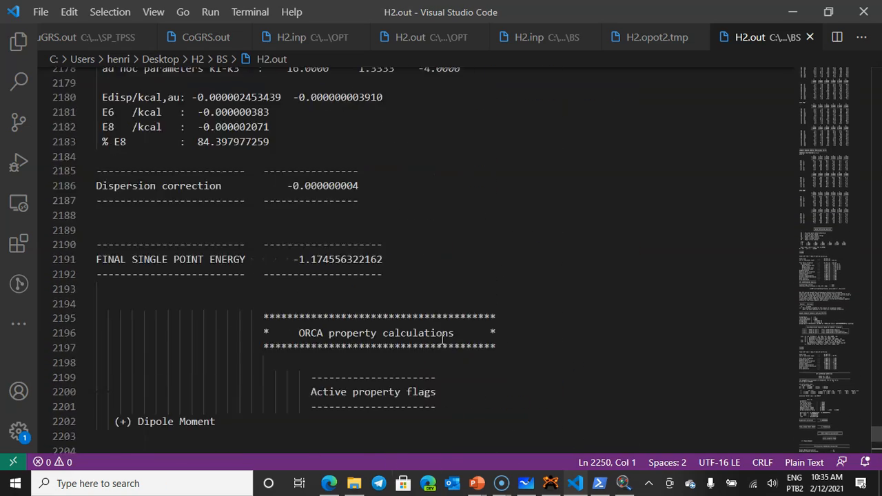
{"action": "scroll", "coordinate": [441, 338], "scroll_direction": "up", "scroll_amount": 16}
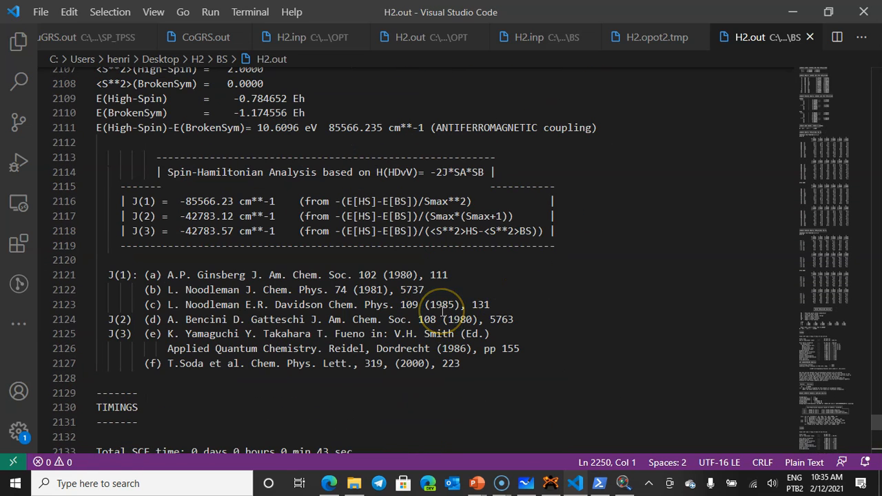
{"action": "scroll", "coordinate": [448, 306], "scroll_direction": "up", "scroll_amount": 1}
{"action": "scroll", "coordinate": [480, 288], "scroll_direction": "up", "scroll_amount": 2}
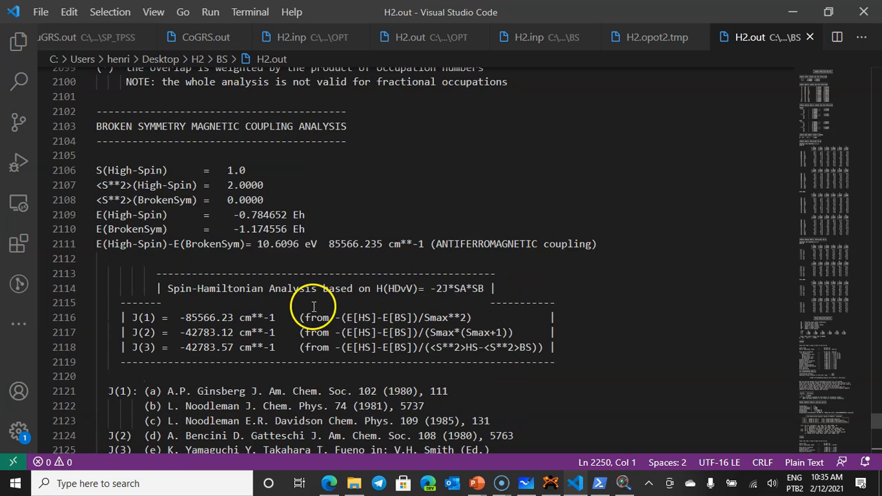
{"action": "scroll", "coordinate": [356, 297], "scroll_direction": "up", "scroll_amount": 3}
{"action": "scroll", "coordinate": [428, 277], "scroll_direction": "down", "scroll_amount": 2}
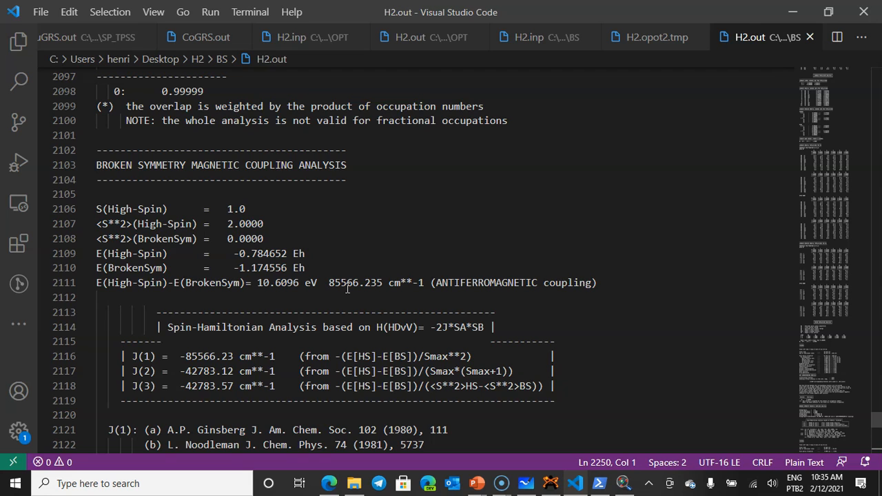
Step: Highlight the E(BrokenSym) line, compare it with E(High-Spin), and review the J values, timings and dispersion correction sections
{"action": "left_click_drag", "start_coordinate": [309, 269], "coordinate": [80, 271]}
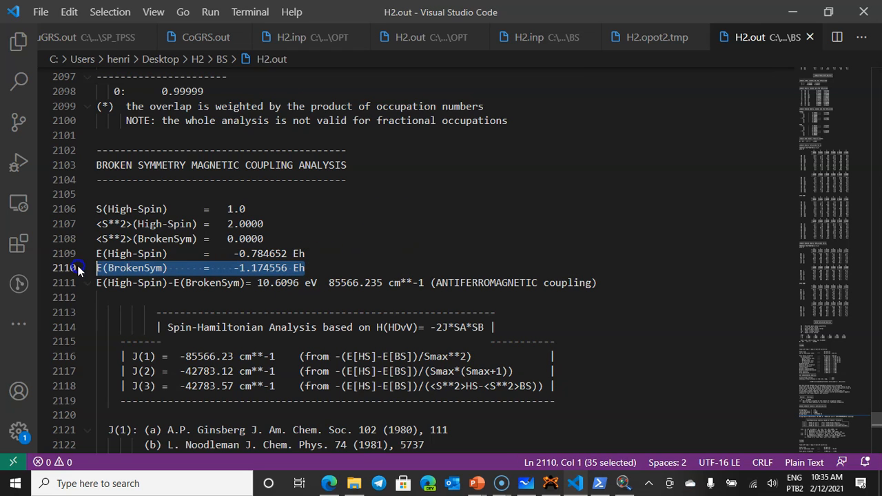
{"action": "left_click", "coordinate": [426, 253]}
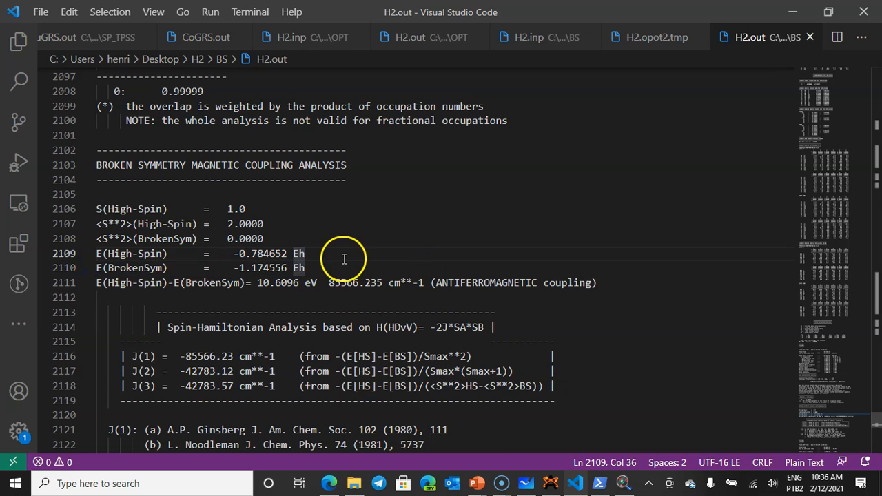
{"action": "left_click_drag", "start_coordinate": [323, 267], "coordinate": [90, 271]}
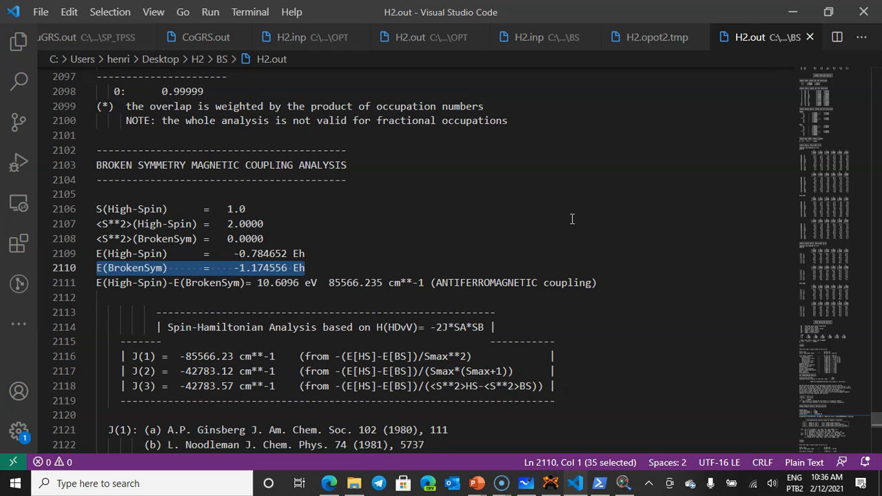
{"action": "left_click", "coordinate": [372, 283]}
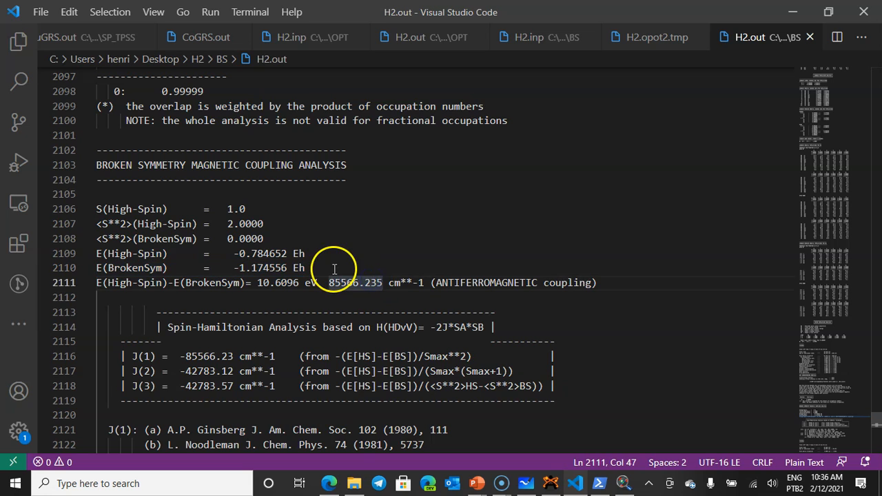
{"action": "scroll", "coordinate": [344, 271], "scroll_direction": "down", "scroll_amount": 1}
{"action": "scroll", "coordinate": [343, 271], "scroll_direction": "down", "scroll_amount": 1}
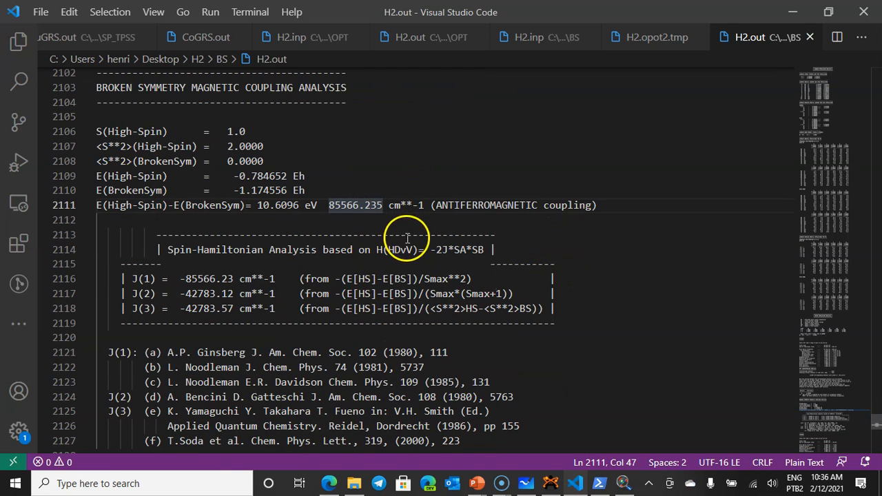
{"action": "scroll", "coordinate": [477, 239], "scroll_direction": "down", "scroll_amount": 10}
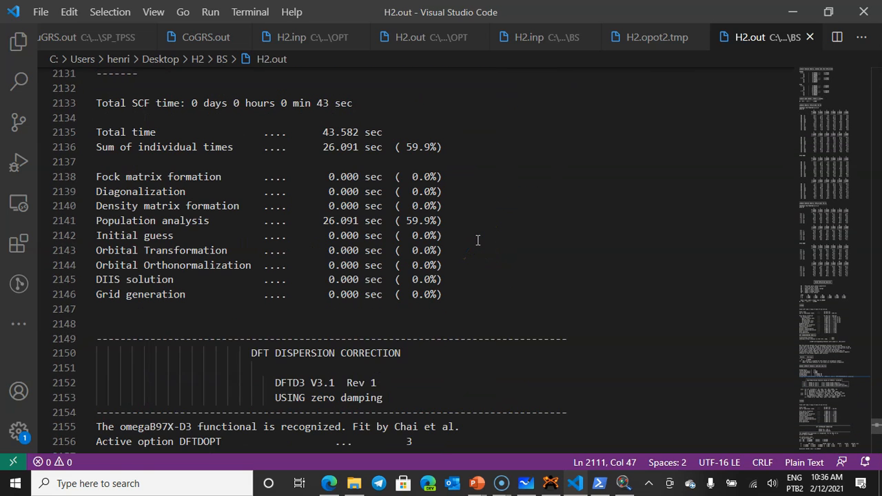
{"action": "scroll", "coordinate": [478, 240], "scroll_direction": "down", "scroll_amount": 2}
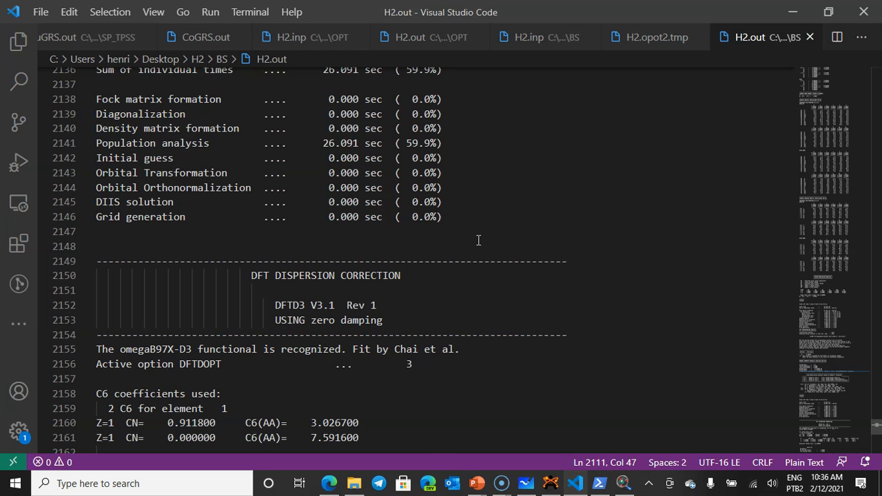
Step: Switch to Microsoft Whiteboard and write H···H···H with the red pen below the two-hydrogen spin diagram
{"action": "left_click", "coordinate": [525, 483]}
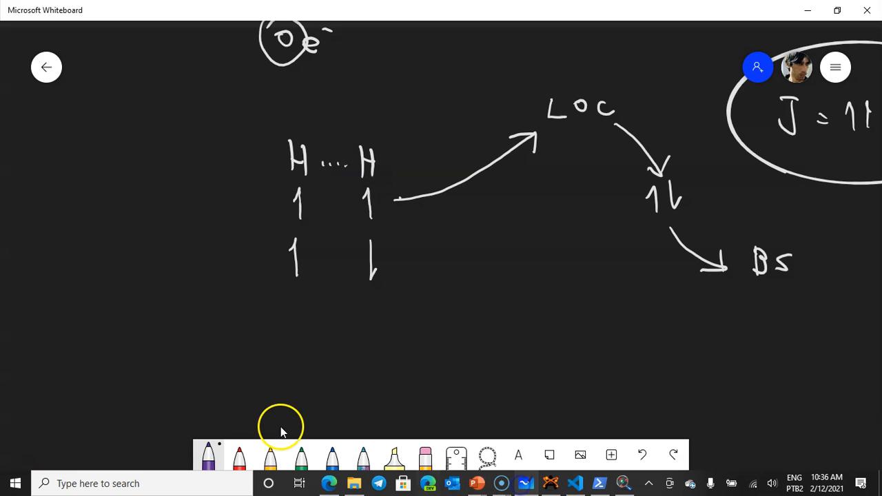
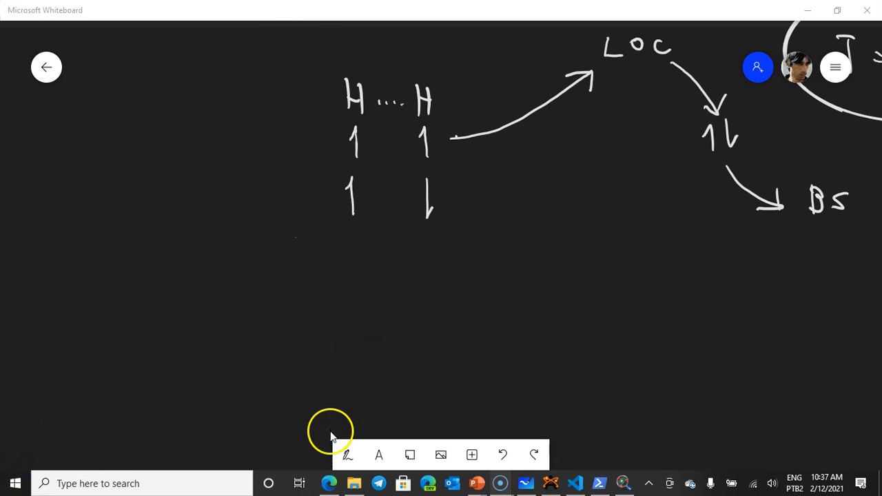
{"action": "left_click", "coordinate": [347, 458]}
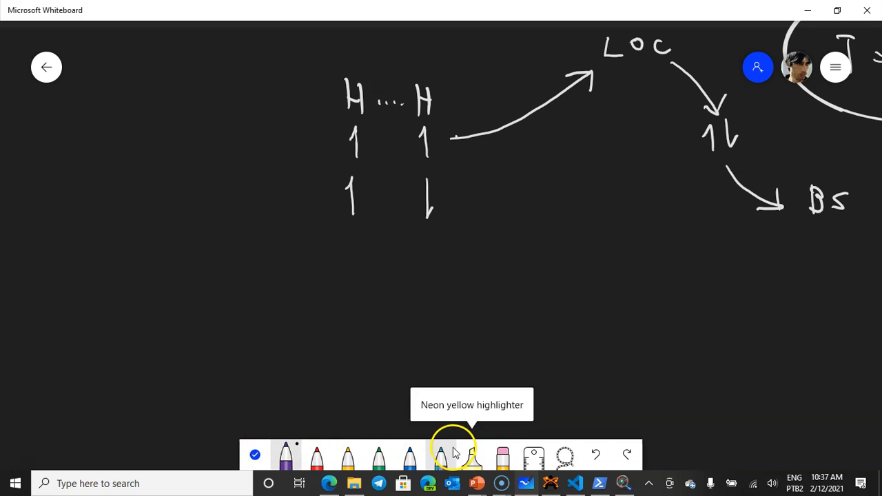
{"action": "left_click", "coordinate": [317, 453]}
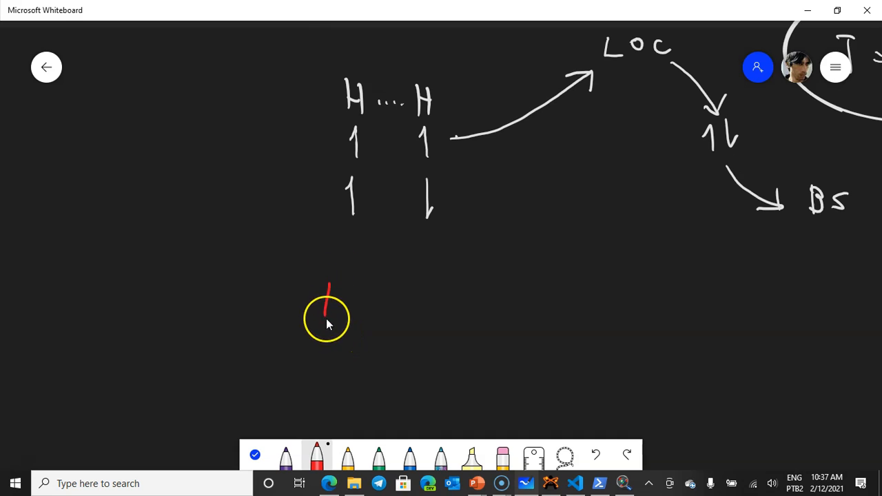
{"action": "mouse_move", "coordinate": [341, 285]}
{"action": "left_mouse_down"}
{"action": "mouse_move", "coordinate": [338, 306]}
{"action": "mouse_move", "coordinate": [330, 296]}
{"action": "mouse_move", "coordinate": [340, 296]}
{"action": "left_mouse_up"}
{"action": "left_click", "coordinate": [349, 296]}
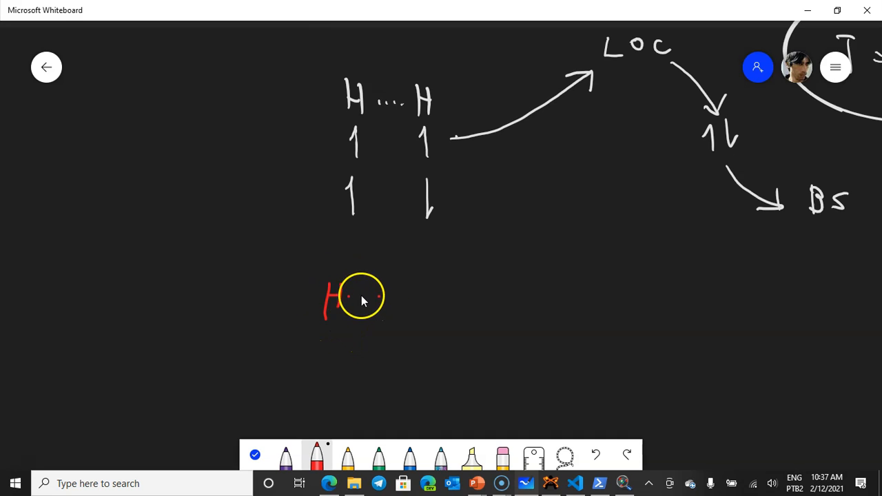
{"action": "left_click_drag", "start_coordinate": [415, 282], "coordinate": [417, 313]}
{"action": "left_click", "coordinate": [476, 297]}
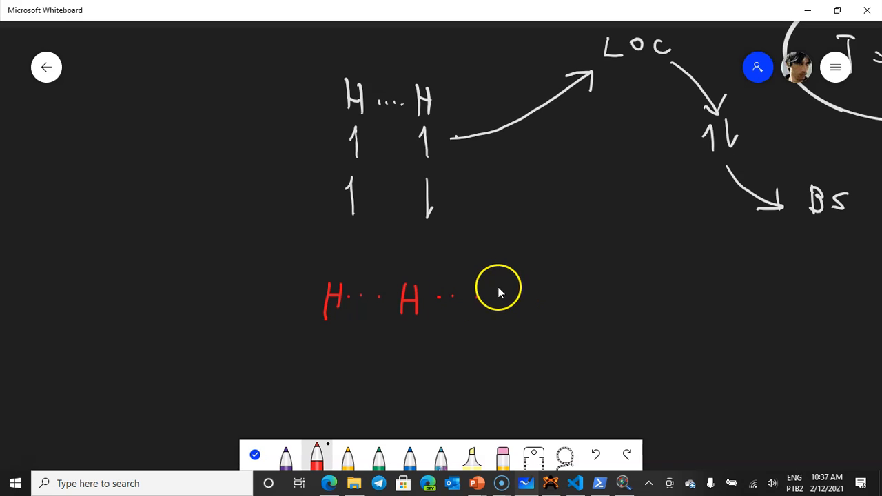
{"action": "left_click_drag", "start_coordinate": [498, 286], "coordinate": [497, 313]}
{"action": "mouse_move", "coordinate": [511, 284]}
{"action": "left_mouse_down"}
{"action": "mouse_move", "coordinate": [510, 310]}
{"action": "mouse_move", "coordinate": [510, 300]}
{"action": "left_mouse_up"}
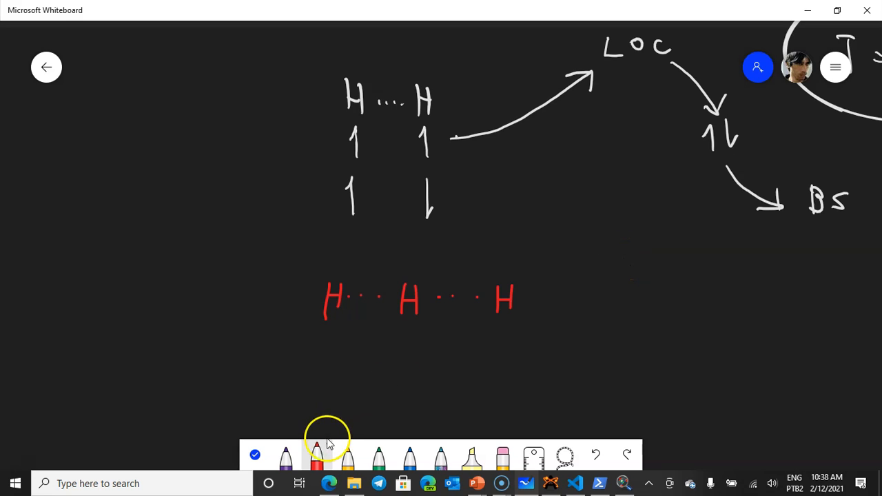
Step: Draw an upward spin arrow with the yellow pen under each of the three red hydrogen atoms
{"action": "left_click", "coordinate": [350, 453]}
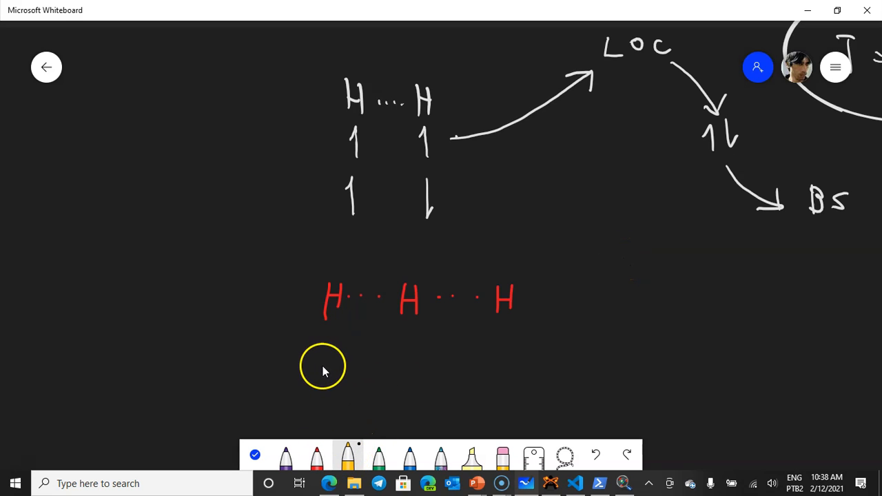
{"action": "left_click_drag", "start_coordinate": [330, 342], "coordinate": [332, 365]}
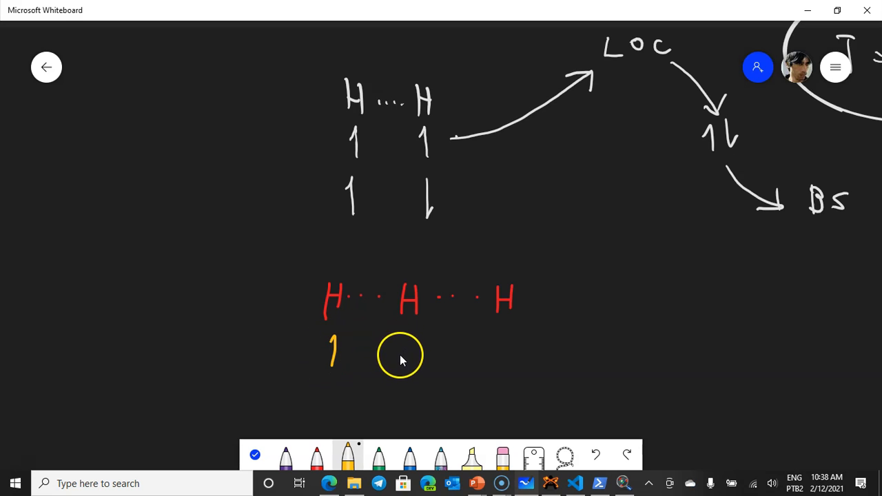
{"action": "left_click_drag", "start_coordinate": [404, 349], "coordinate": [403, 335]}
{"action": "left_click_drag", "start_coordinate": [504, 359], "coordinate": [502, 327]}
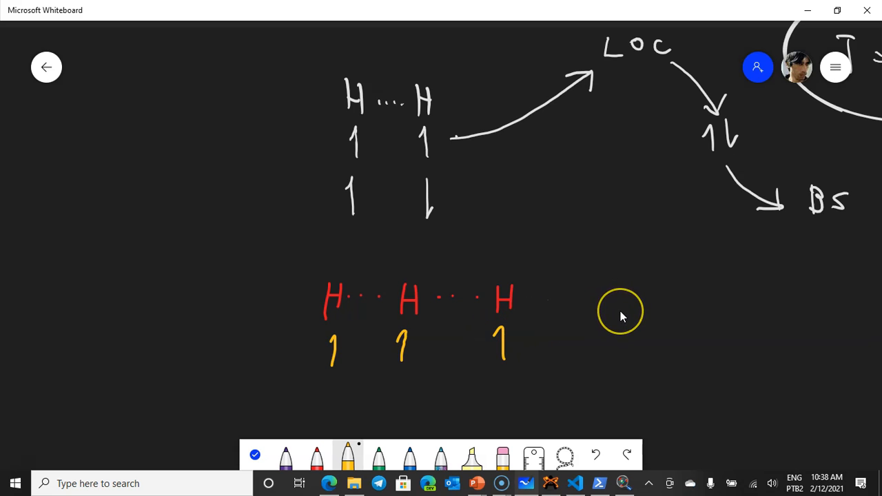
Step: Add a second spin row below the three hydrogens: yellow upward arrows under the outer atoms and a green downward arrow under the middle one
{"action": "scroll", "coordinate": [621, 311], "scroll_direction": "down", "scroll_amount": 2}
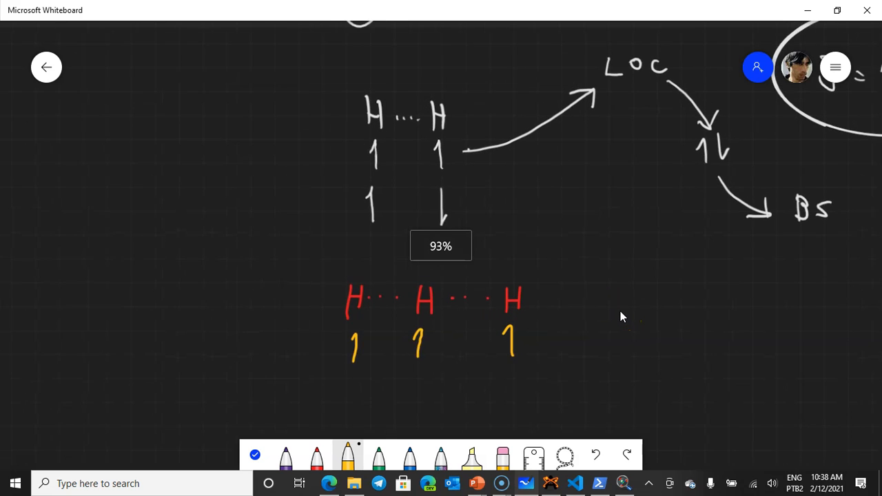
{"action": "scroll", "coordinate": [591, 323], "scroll_direction": "up", "scroll_amount": 2}
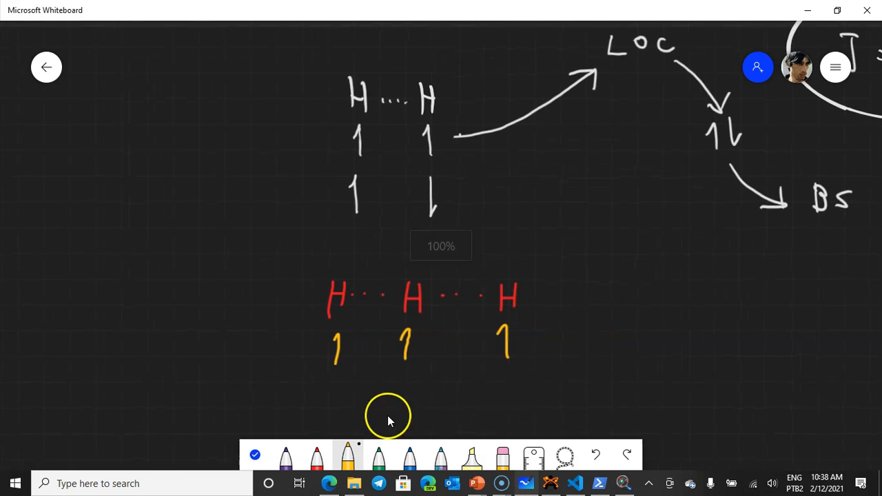
{"action": "left_click_drag", "start_coordinate": [332, 386], "coordinate": [335, 411]}
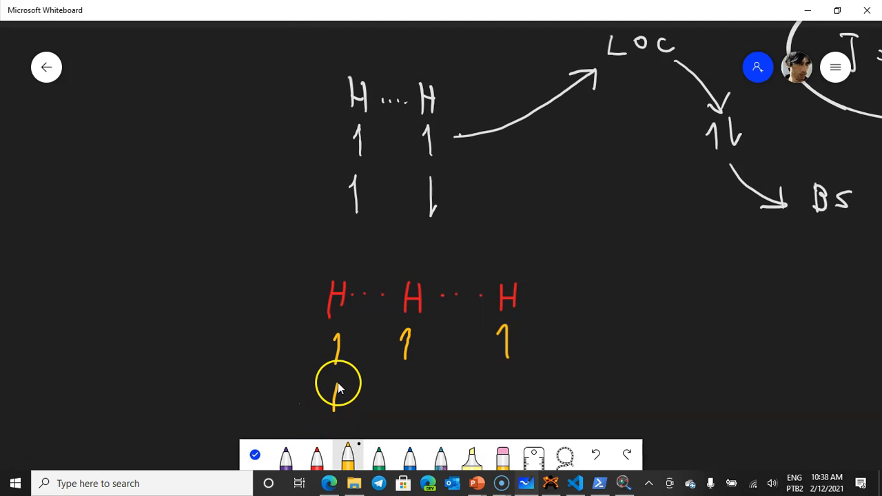
{"action": "left_click_drag", "start_coordinate": [502, 378], "coordinate": [504, 405]}
{"action": "left_click", "coordinate": [379, 451]}
{"action": "left_click_drag", "start_coordinate": [412, 379], "coordinate": [415, 407]}
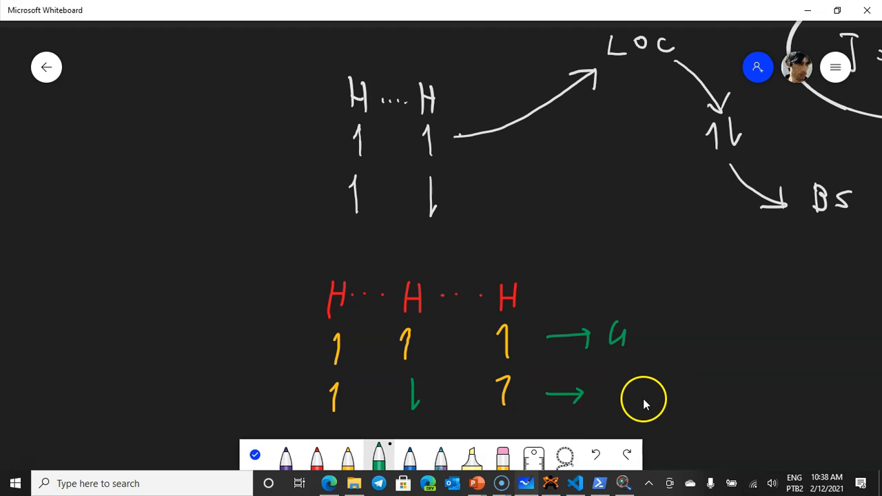
Step: Label the spin rows in green with arrows to 4 and 2, and draw a green line linking the lower row's middle and third spins
{"action": "left_click_drag", "start_coordinate": [604, 387], "coordinate": [609, 400]}
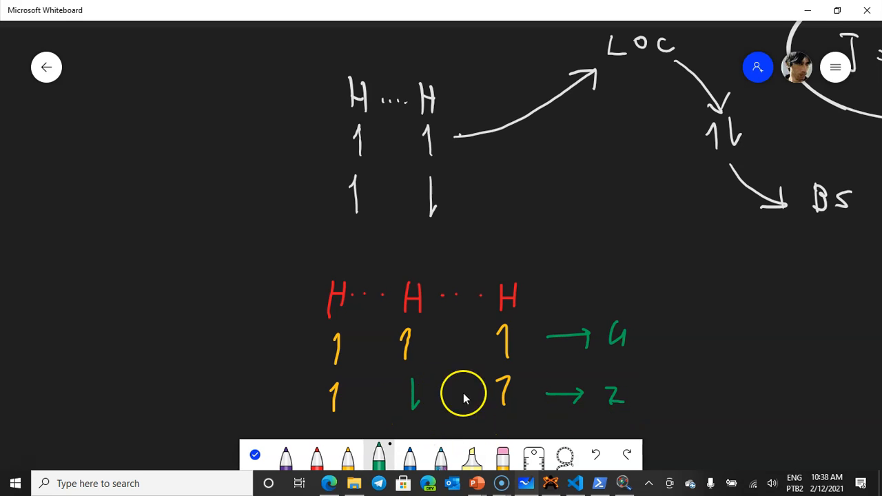
{"action": "left_click_drag", "start_coordinate": [396, 389], "coordinate": [515, 385]}
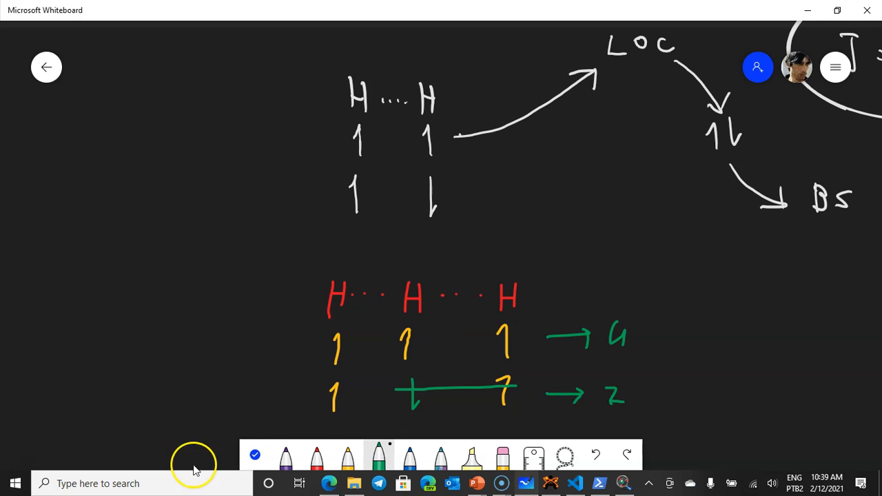
Step: Draw red brackets above the hydrogen chain joining the first atom to the middle one and the middle one to the third
{"action": "left_click", "coordinate": [315, 458]}
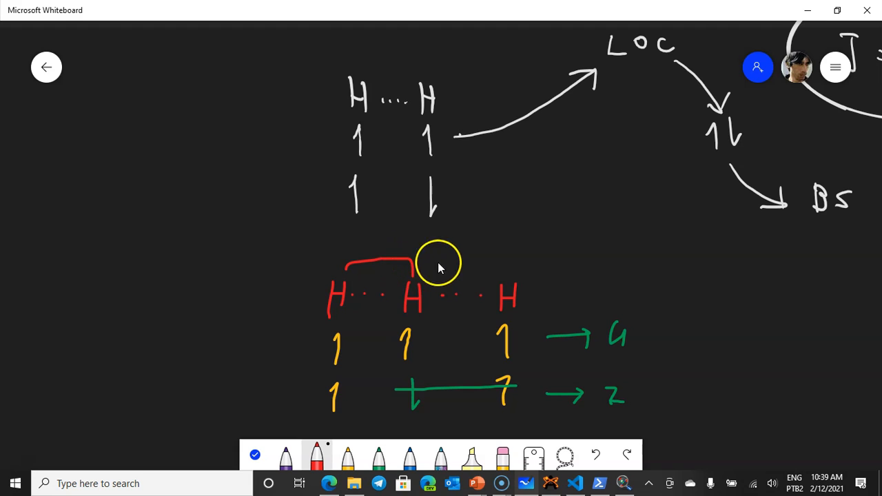
{"action": "mouse_move", "coordinate": [417, 273]}
{"action": "left_mouse_down"}
{"action": "mouse_move", "coordinate": [422, 256]}
{"action": "mouse_move", "coordinate": [491, 259]}
{"action": "left_mouse_up"}
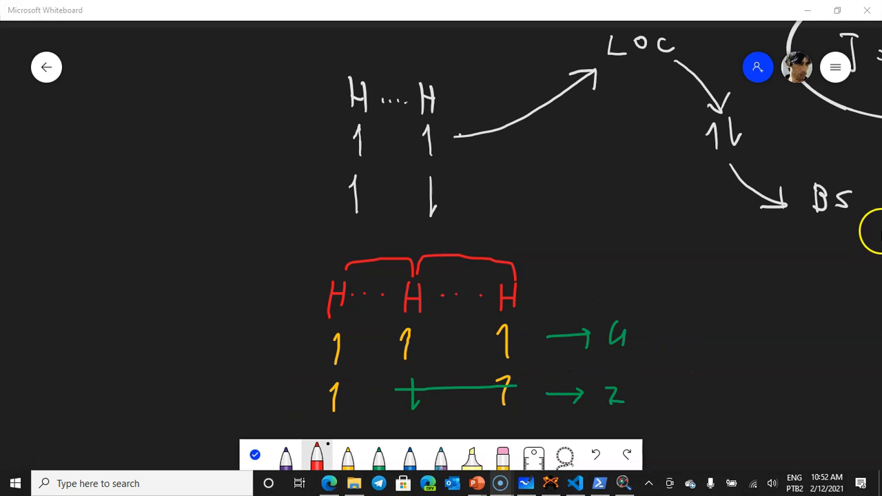
{"action": "left_click", "coordinate": [236, 333]}
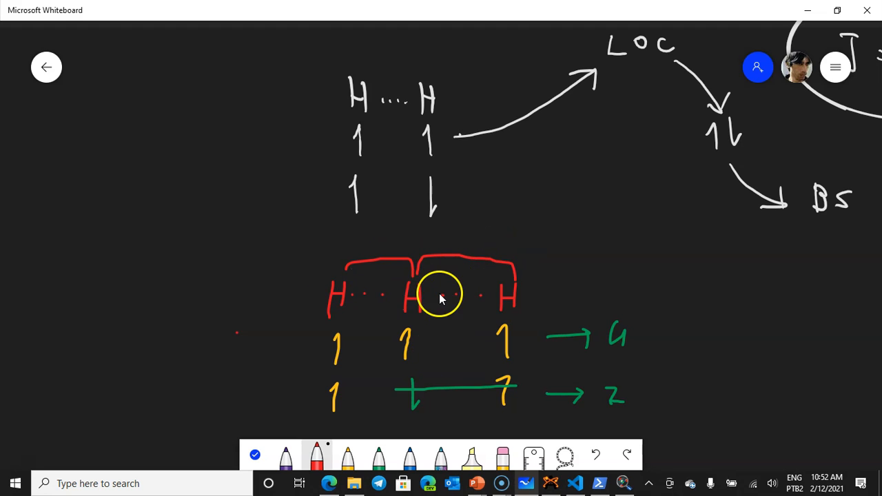
Step: Switch to Visual Studio Code and highlight the coordinates of each hydrogen atom in the OPT folder's H2.inp
{"action": "left_click", "coordinate": [574, 485]}
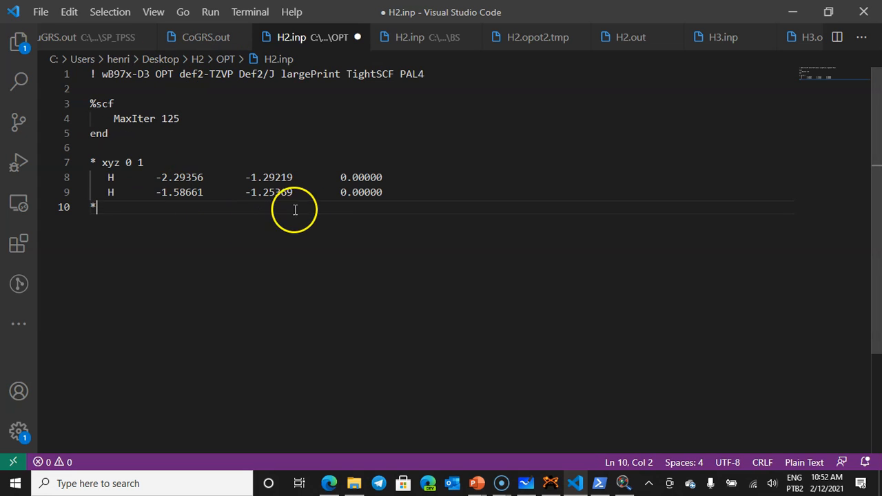
{"action": "left_click_drag", "start_coordinate": [394, 196], "coordinate": [162, 193]}
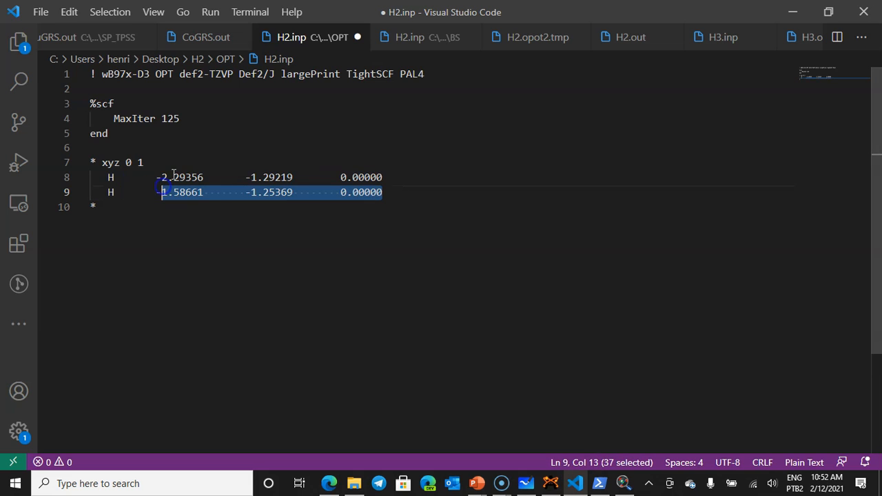
{"action": "left_click", "coordinate": [210, 178]}
{"action": "left_click_drag", "start_coordinate": [387, 179], "coordinate": [158, 178]}
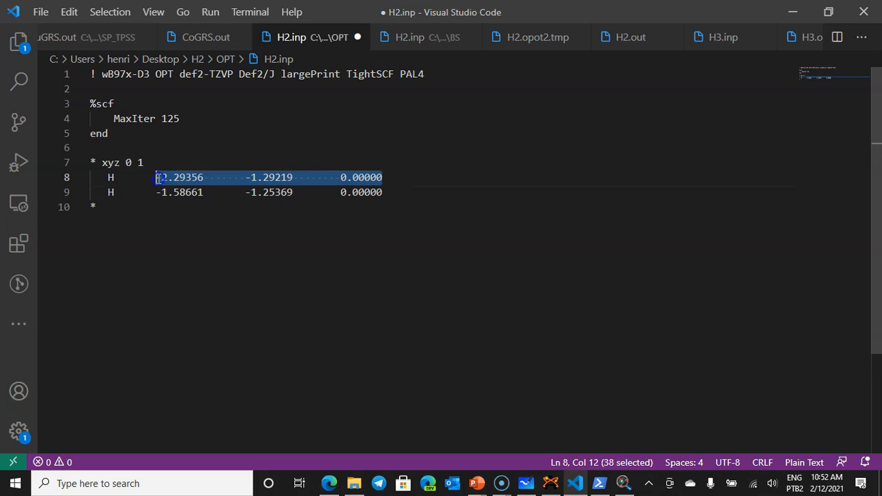
Step: Replace the second hydrogen's x and y coordinates with 0.00000, copied from its z coordinate
{"action": "left_click", "coordinate": [386, 192]}
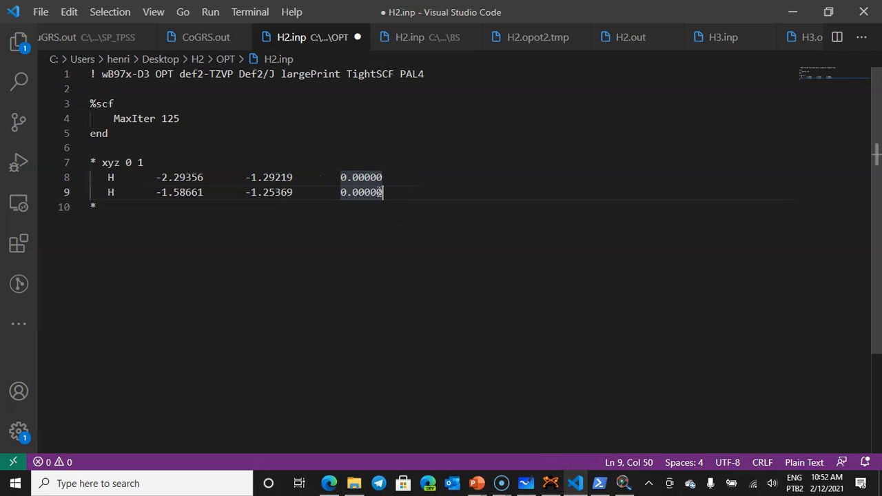
{"action": "key", "text": "shift+Left"}
{"action": "key", "text": "shift+Left"}
{"action": "key", "text": "shift+Left"}
{"action": "key", "text": "shift+Left"}
{"action": "key", "text": "shift+Left"}
{"action": "key", "text": "shift+Left"}
{"action": "key", "text": "shift+Left"}
{"action": "key", "text": "ctrl+c"}
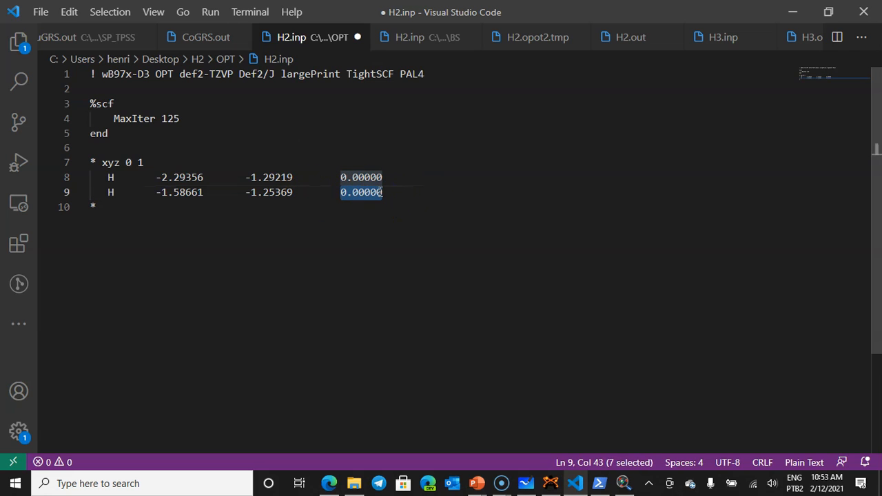
{"action": "key", "text": "Left"}
{"action": "key", "text": "Left"}
{"action": "key", "text": "Left"}
{"action": "key", "text": "Left"}
{"action": "key", "text": "Left"}
{"action": "key", "text": "Left"}
{"action": "key", "text": "Left"}
{"action": "key", "text": "Left"}
{"action": "key", "text": "Left"}
{"action": "key", "text": "shift+Left"}
{"action": "key", "text": "shift+Left"}
{"action": "key", "text": "shift+Left"}
{"action": "key", "text": "shift+Left"}
{"action": "key", "text": "shift+Left"}
{"action": "key", "text": "shift+Left"}
{"action": "key", "text": "shift+Left"}
{"action": "key", "text": "shift+Left"}
{"action": "key", "text": "shift+Left"}
{"action": "key", "text": "shift+Left"}
{"action": "key", "text": "shift+Left"}
{"action": "key", "text": "shift+Left"}
{"action": "key", "text": "shift+Left"}
{"action": "key", "text": "shift+Left"}
{"action": "key", "text": "shift+Left"}
{"action": "key", "text": "shift+Left"}
{"action": "key", "text": "ctrl+v"}
{"action": "key", "text": "shift+Left"}
{"action": "key", "text": "shift+Left"}
{"action": "key", "text": "shift+Left"}
{"action": "key", "text": "shift+Left"}
{"action": "key", "text": "shift+Left"}
{"action": "key", "text": "shift+Left"}
{"action": "key", "text": "shift+Left"}
{"action": "key", "text": "ctrl+c"}
{"action": "key", "text": "Left"}
{"action": "key", "text": "Left"}
{"action": "key", "text": "Left"}
{"action": "key", "text": "Left"}
{"action": "key", "text": "Left"}
{"action": "key", "text": "Left"}
{"action": "key", "text": "Left"}
{"action": "key", "text": "Left"}
{"action": "key", "text": "shift+Left"}
{"action": "key", "text": "shift+Left"}
{"action": "key", "text": "shift+Left"}
{"action": "key", "text": "shift+Left"}
{"action": "key", "text": "shift+Left"}
{"action": "key", "text": "shift+Left"}
{"action": "key", "text": "shift+Left"}
{"action": "key", "text": "shift+Left"}
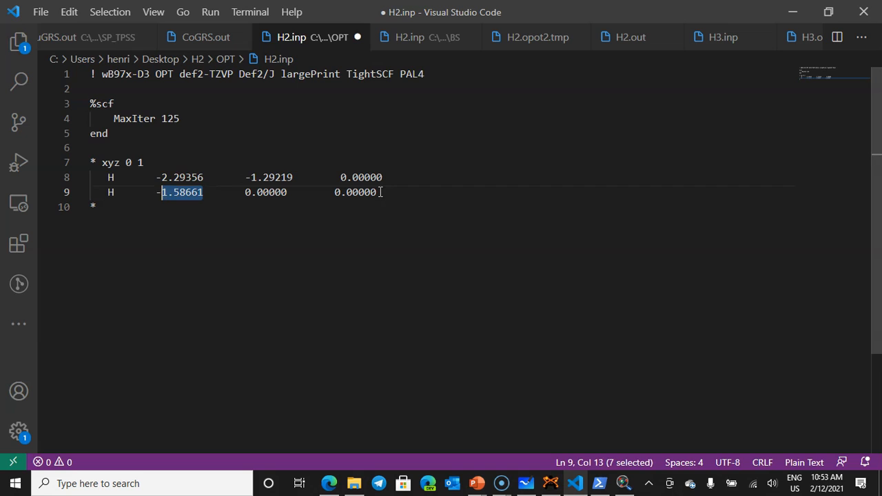
{"action": "key", "text": "ctrl+v"}
Step: Replace the first hydrogen's y coordinate with the copied 0.00000
{"action": "key", "text": "Up"}
{"action": "key", "text": "Right"}
{"action": "key", "text": "Right"}
{"action": "key", "text": "Right"}
{"action": "key", "text": "Right"}
{"action": "key", "text": "Right"}
{"action": "key", "text": "Right"}
{"action": "key", "text": "Right"}
{"action": "key", "text": "Right"}
{"action": "key", "text": "Right"}
{"action": "key", "text": "Left"}
{"action": "key", "text": "shift+Right"}
{"action": "key", "text": "shift+Right"}
{"action": "key", "text": "shift+Right"}
{"action": "key", "text": "shift+Right"}
{"action": "key", "text": "shift+Right"}
{"action": "key", "text": "shift+Right"}
{"action": "key", "text": "shift+Right"}
{"action": "key", "text": "shift+Right"}
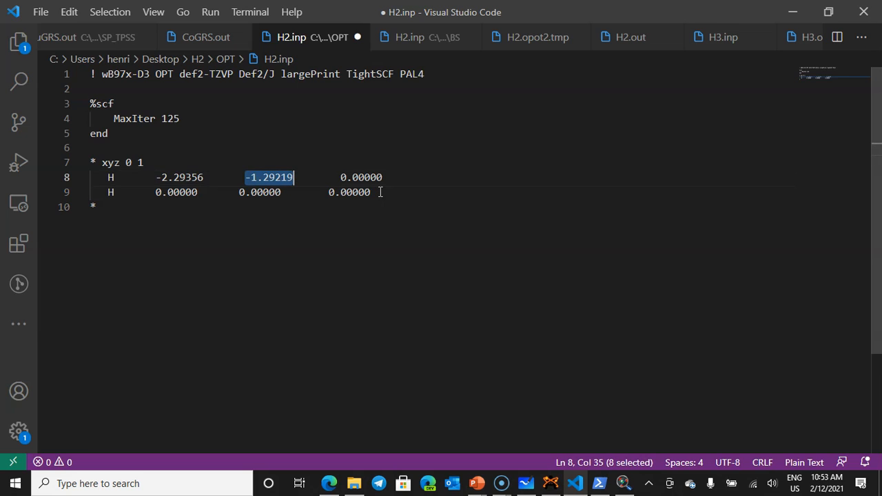
{"action": "key", "text": "ctrl+v"}
Step: Set the first hydrogen's x coordinate to -1.0
{"action": "key", "text": "Left"}
{"action": "key", "text": "Left"}
{"action": "key", "text": "Left"}
{"action": "key", "text": "Left"}
{"action": "key", "text": "Left"}
{"action": "key", "text": "Left"}
{"action": "key", "text": "Left"}
{"action": "key", "text": "Left"}
{"action": "key", "text": "Left"}
{"action": "key", "text": "Left"}
{"action": "key", "text": "Left"}
{"action": "key", "text": "Left"}
{"action": "key", "text": "Left"}
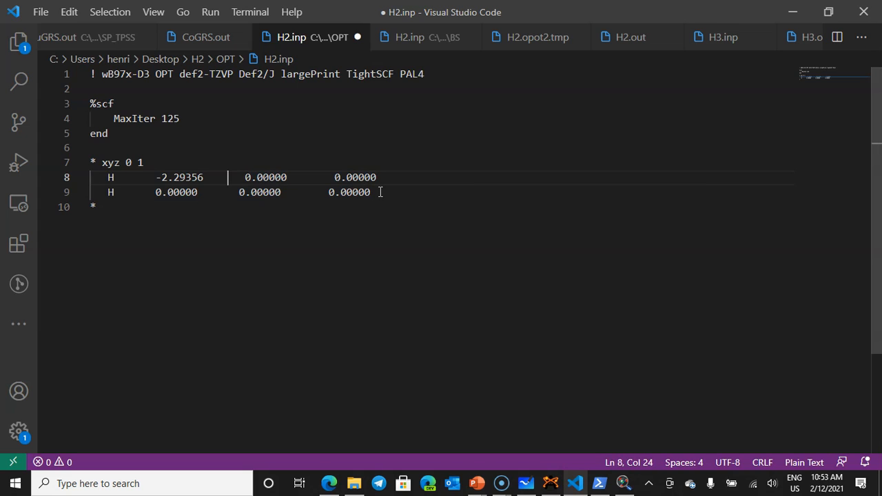
{"action": "key", "text": "Left"}
{"action": "key", "text": "shift+Left"}
{"action": "key", "text": "shift+Left"}
{"action": "key", "text": "shift+Left"}
{"action": "key", "text": "shift+Left"}
{"action": "key", "text": "shift+Left"}
{"action": "key", "text": "shift+Left"}
{"action": "key", "text": "shift+Left"}
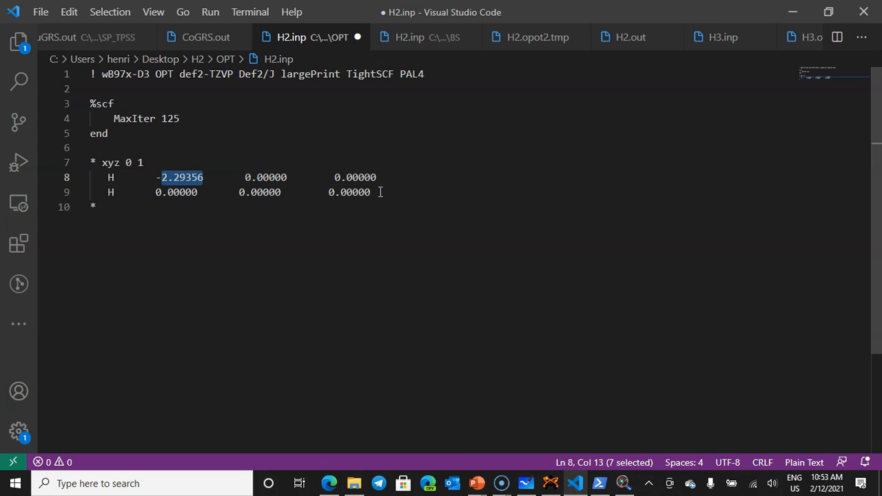
{"action": "key", "text": "BackSpace"}
{"action": "type", "text": "1.0"}
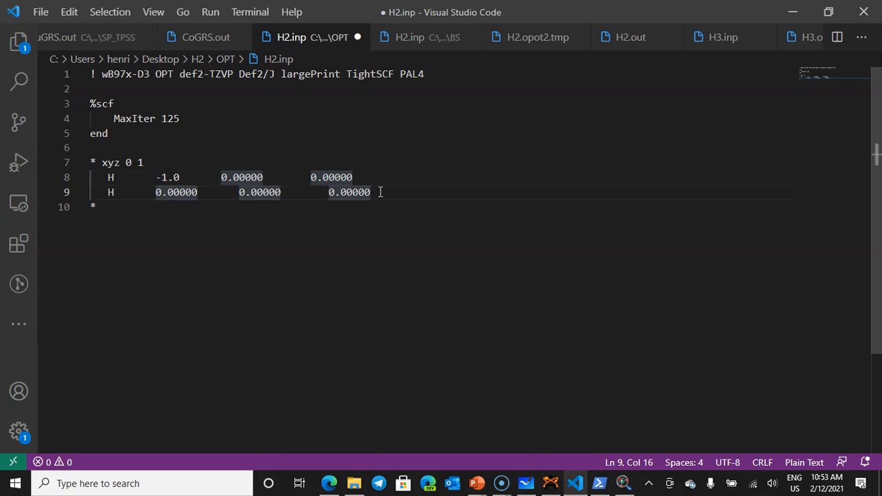
Step: Duplicate the first hydrogen's coordinate line below the second hydrogen as a third atom, without leaving an extra blank line
{"action": "key", "text": "Left"}
{"action": "key", "text": "Left"}
{"action": "key", "text": "Left"}
{"action": "key", "text": "Left"}
{"action": "key", "text": "Left"}
{"action": "key", "text": "Left"}
{"action": "key", "text": "Left"}
{"action": "key", "text": "Left"}
{"action": "key", "text": "Left"}
{"action": "key", "text": "Left"}
{"action": "key", "text": "Left"}
{"action": "key", "text": "Left"}
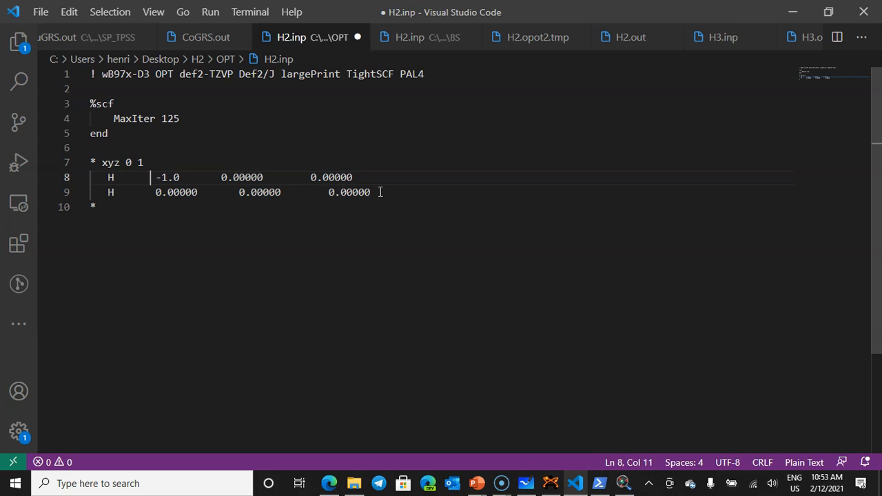
{"action": "key", "text": "Left"}
{"action": "key", "text": "shift+Down"}
{"action": "key", "text": "ctrl+c"}
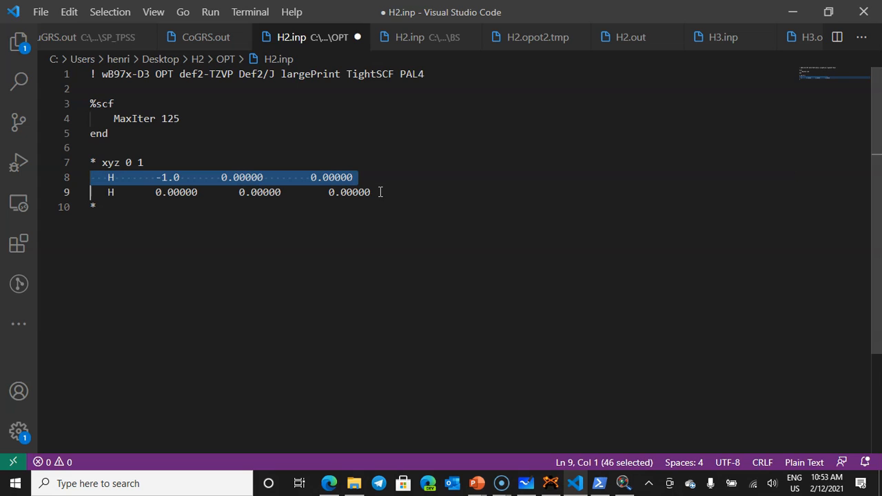
{"action": "key", "text": "End"}
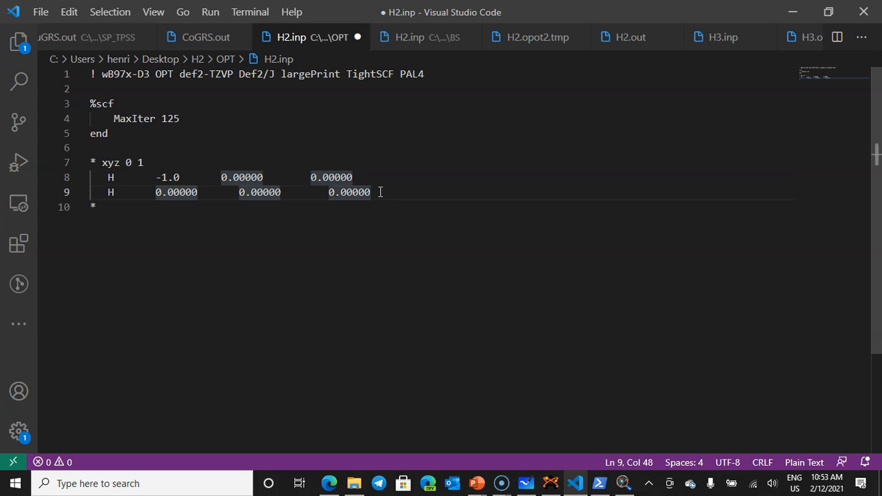
{"action": "key", "text": "Return"}
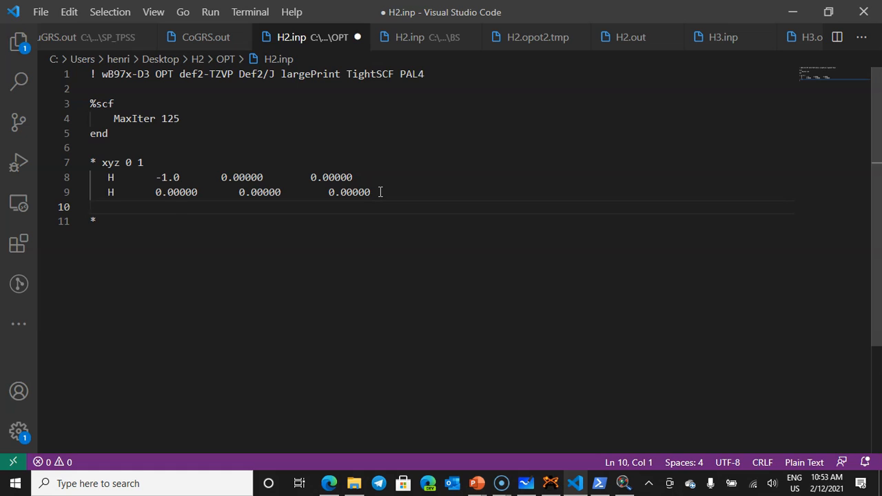
{"action": "key", "text": "ctrl+v"}
{"action": "key", "text": "BackSpace"}
Step: Remove the minus sign from the third hydrogen's x coordinate so that it reads 1.0
{"action": "key", "text": "Left"}
{"action": "key", "text": "Left"}
{"action": "key", "text": "Left"}
{"action": "key", "text": "Left"}
{"action": "key", "text": "Left"}
{"action": "key", "text": "Left"}
{"action": "key", "text": "Left"}
{"action": "key", "text": "Left"}
{"action": "key", "text": "Left"}
{"action": "key", "text": "Left"}
{"action": "key", "text": "Left"}
{"action": "key", "text": "Left"}
{"action": "key", "text": "Left"}
{"action": "key", "text": "Left"}
{"action": "key", "text": "Left"}
{"action": "key", "text": "Left"}
{"action": "key", "text": "Left"}
{"action": "key", "text": "Left"}
{"action": "key", "text": "Left"}
{"action": "key", "text": "Left"}
{"action": "key", "text": "Left"}
{"action": "key", "text": "BackSpace"}
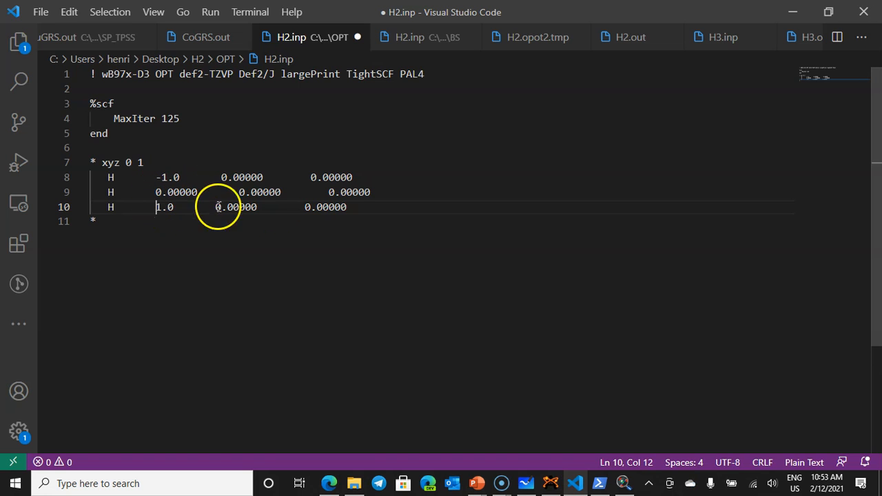
Step: Copy the three hydrogen coordinate lines into Avogadro's Cartesian Editor, apply them, and close the editor to inspect the linear molecule
{"action": "left_click_drag", "start_coordinate": [350, 209], "coordinate": [52, 178]}
{"action": "key", "text": "ctrl+c"}
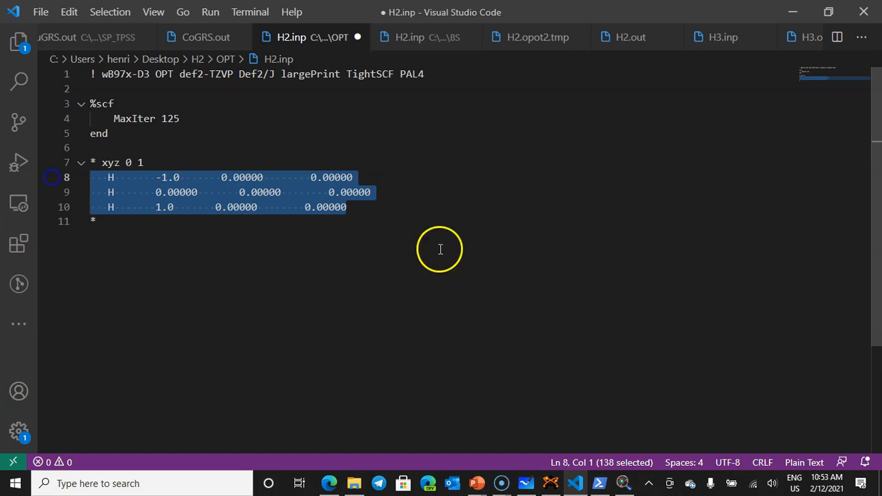
{"action": "left_click", "coordinate": [550, 483]}
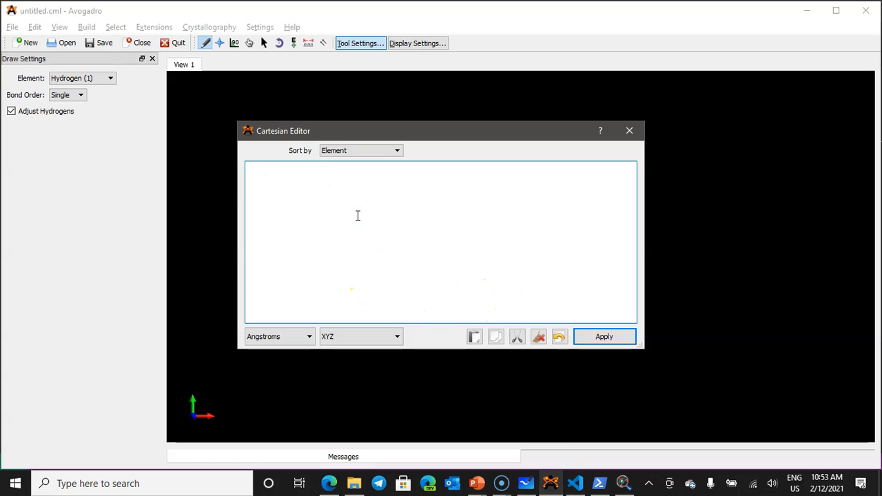
{"action": "key", "text": "ctrl+v"}
{"action": "left_click", "coordinate": [602, 335]}
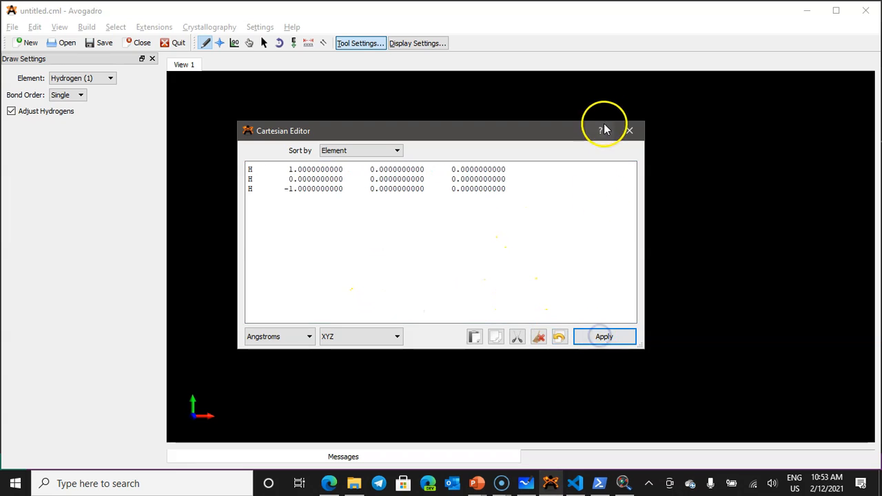
{"action": "left_click", "coordinate": [627, 132]}
{"action": "scroll", "coordinate": [432, 234], "scroll_direction": "up", "scroll_amount": 3}
{"action": "left_click_drag", "start_coordinate": [487, 265], "coordinate": [569, 258]}
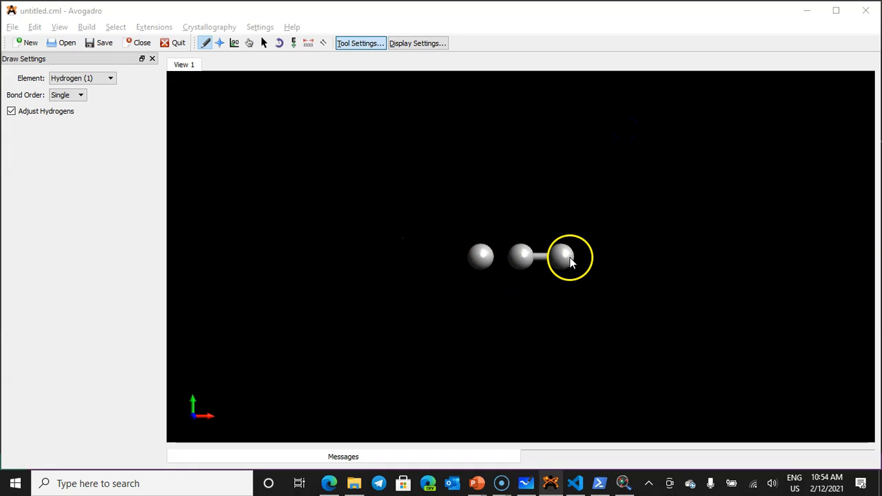
Step: Back in Visual Studio Code, set the multiplicity on the xyz line to 2, consult the whiteboard spin sketch, and save H2.inp
{"action": "key", "text": "alt+Tab"}
{"action": "left_click", "coordinate": [301, 285]}
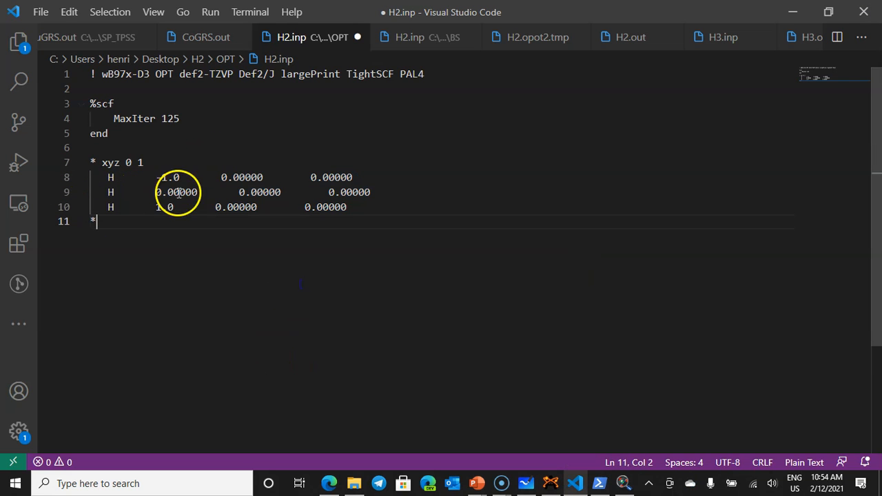
{"action": "left_click", "coordinate": [195, 161]}
{"action": "key", "text": "BackSpace"}
{"action": "type", "text": "2"}
{"action": "key", "text": "super+Tab"}
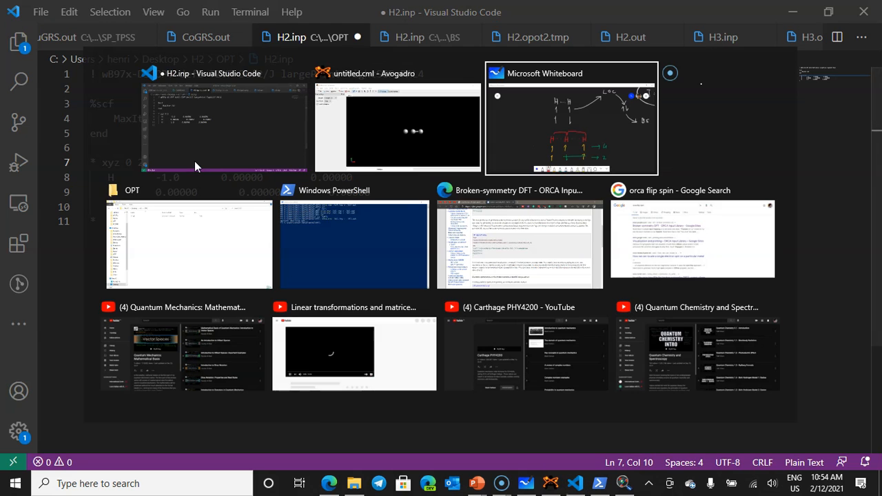
{"action": "key", "text": "Return"}
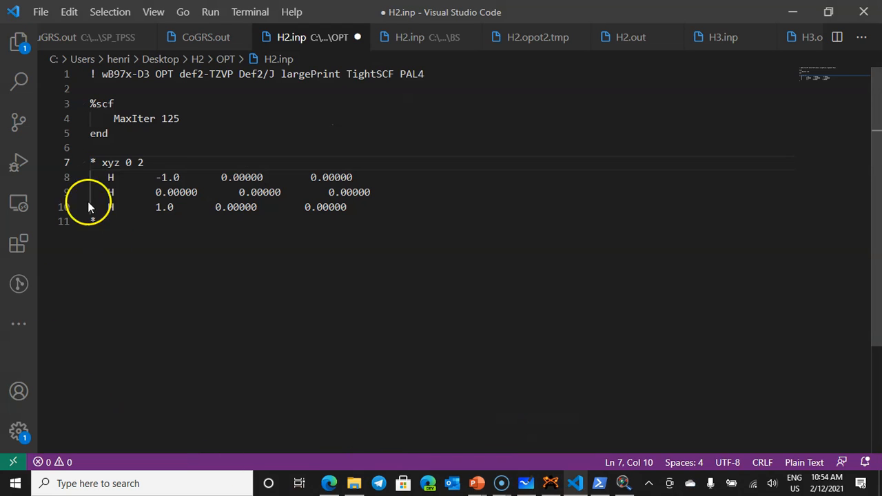
{"action": "left_click", "coordinate": [180, 275]}
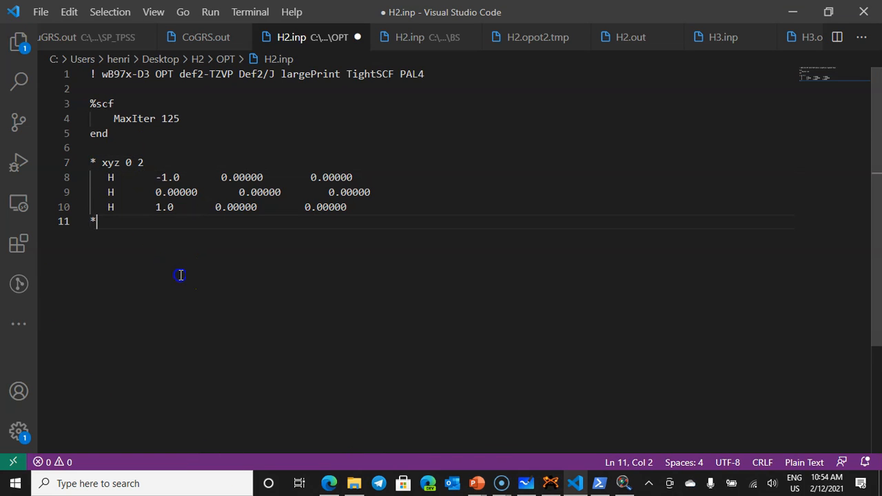
{"action": "key", "text": "ctrl+s"}
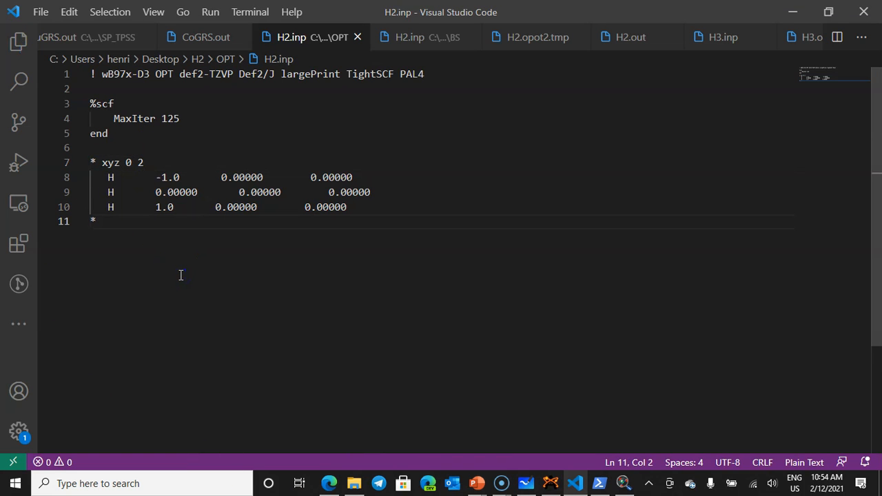
Step: Close the old PowerShell window and open a new one in the OPT folder from File Explorer
{"action": "left_click", "coordinate": [354, 483]}
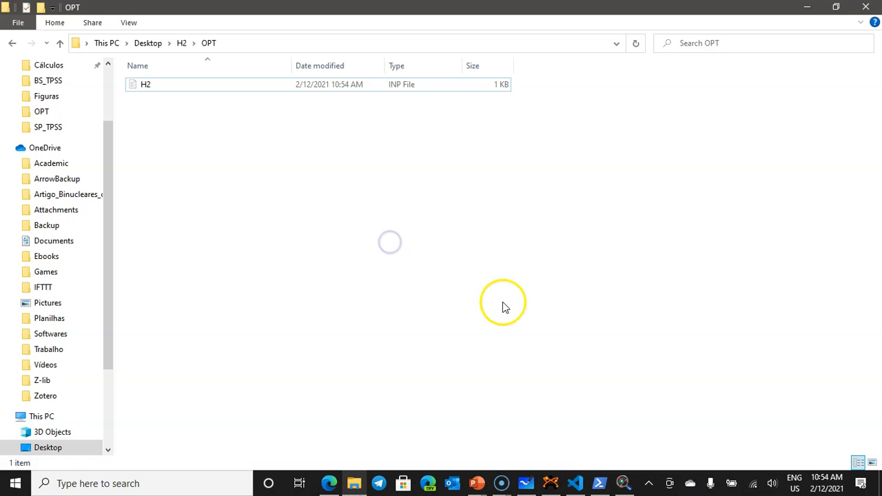
{"action": "mouse_move", "coordinate": [600, 481]}
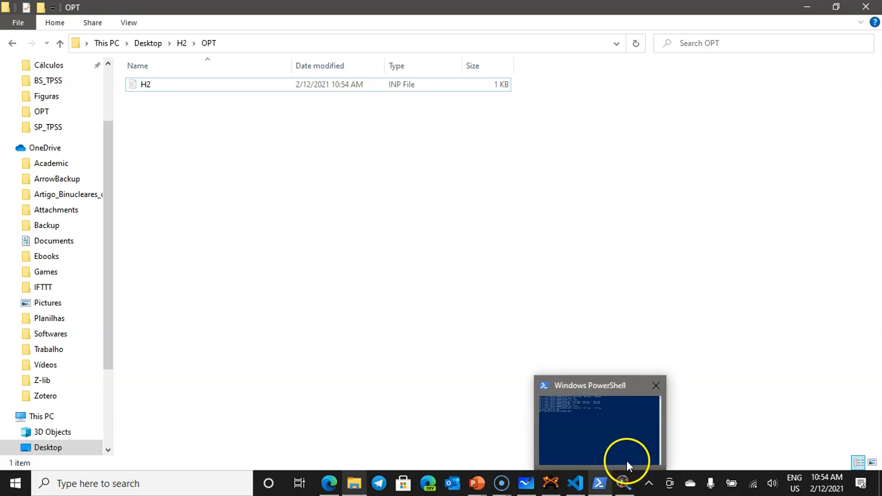
{"action": "left_click", "coordinate": [655, 386]}
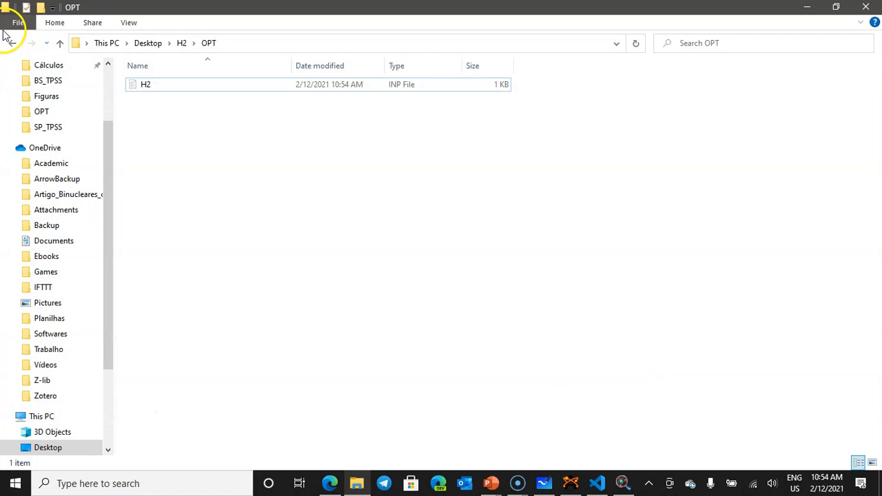
{"action": "left_click", "coordinate": [13, 20]}
{"action": "mouse_move", "coordinate": [38, 73]}
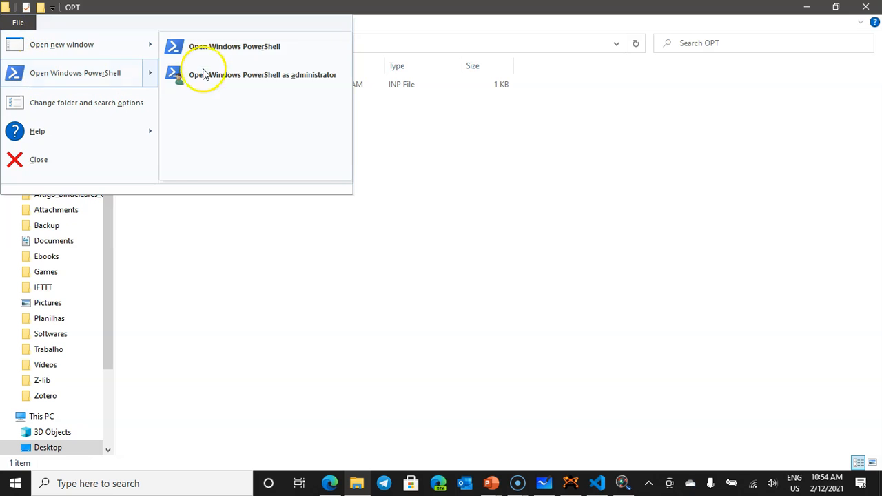
{"action": "left_click", "coordinate": [228, 47]}
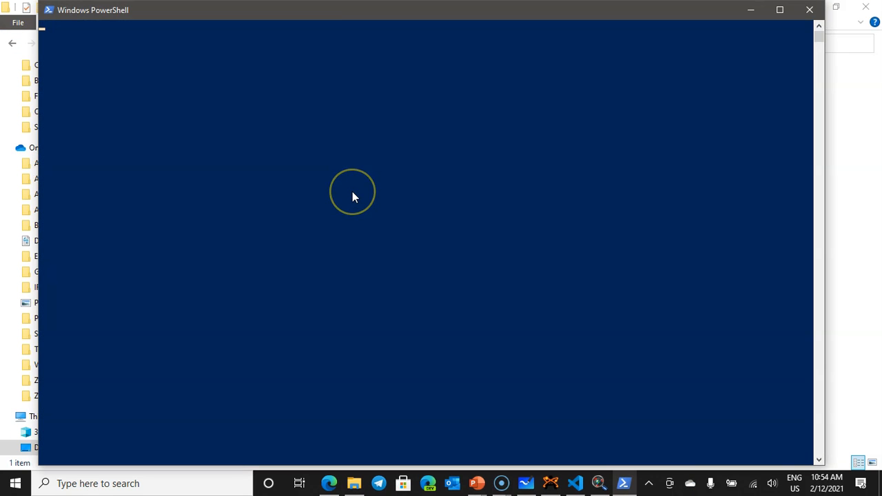
Step: Run orca.exe on .\H2.inp with the output redirected to .\H2.out, and watch the OPT folder
{"action": "key", "text": "Up"}
{"action": "key", "text": "Return"}
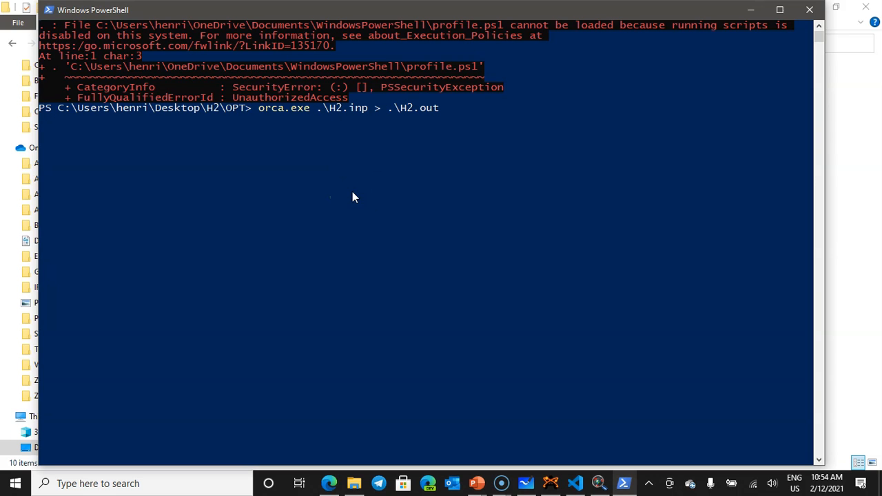
{"action": "left_click", "coordinate": [836, 220]}
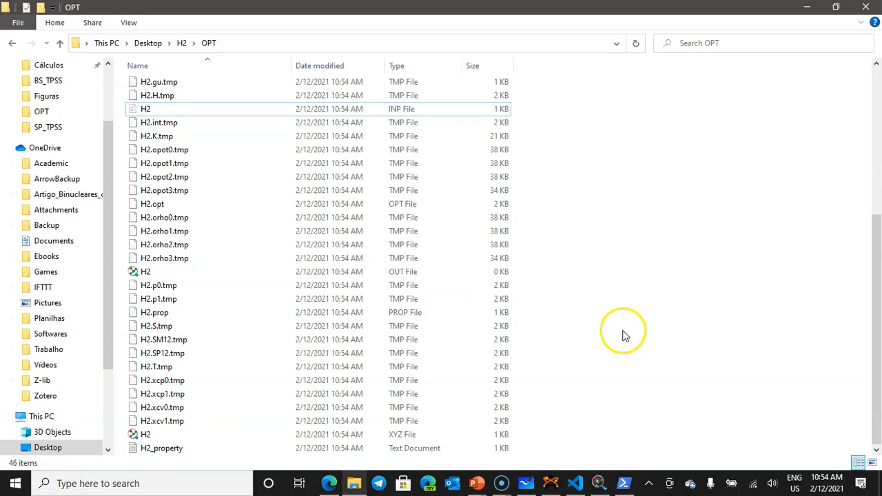
{"action": "left_click", "coordinate": [502, 482]}
{"action": "left_click", "coordinate": [454, 255]}
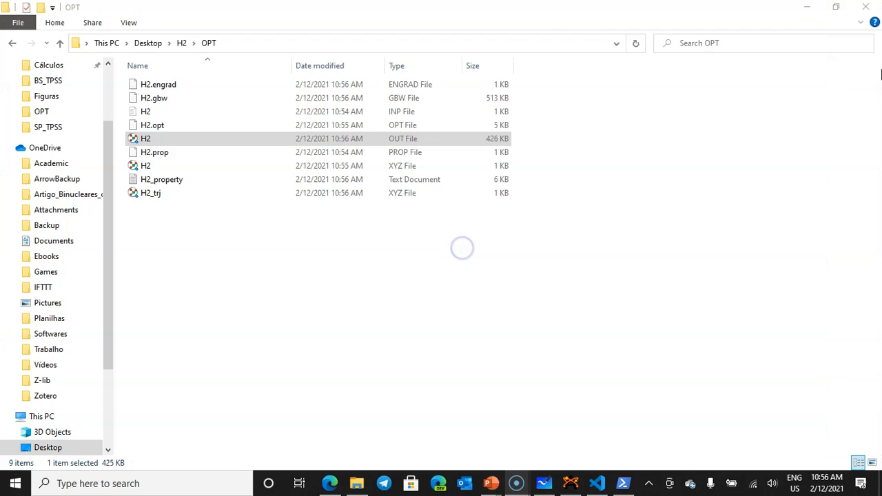
Step: Open the OPT folder's H2.out in Visual Studio Code and check the end of the file for how the run terminated
{"action": "left_click", "coordinate": [144, 140]}
{"action": "right_click", "coordinate": [144, 141]}
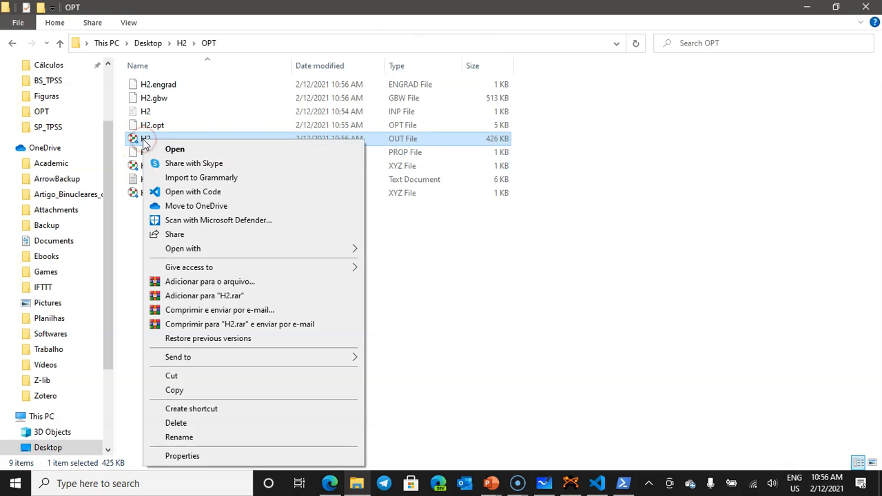
{"action": "left_click", "coordinate": [205, 196]}
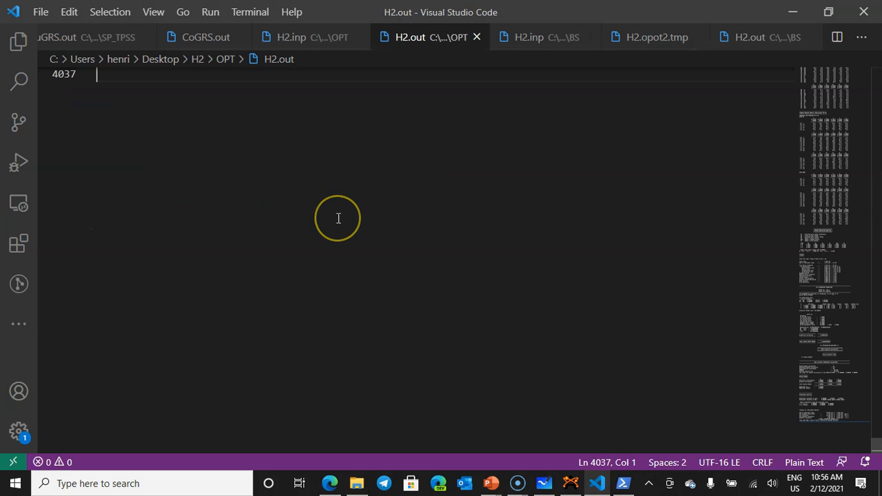
{"action": "scroll", "coordinate": [338, 218], "scroll_direction": "up", "scroll_amount": 5}
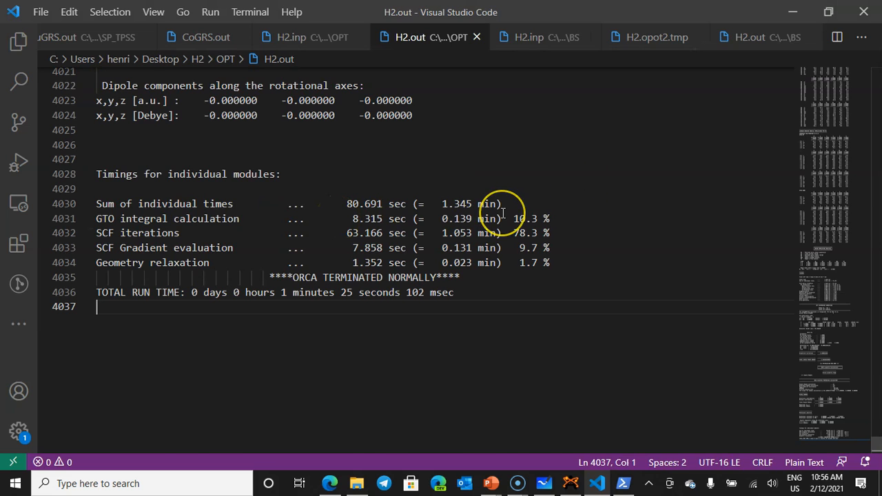
{"action": "scroll", "coordinate": [500, 211], "scroll_direction": "up", "scroll_amount": 5}
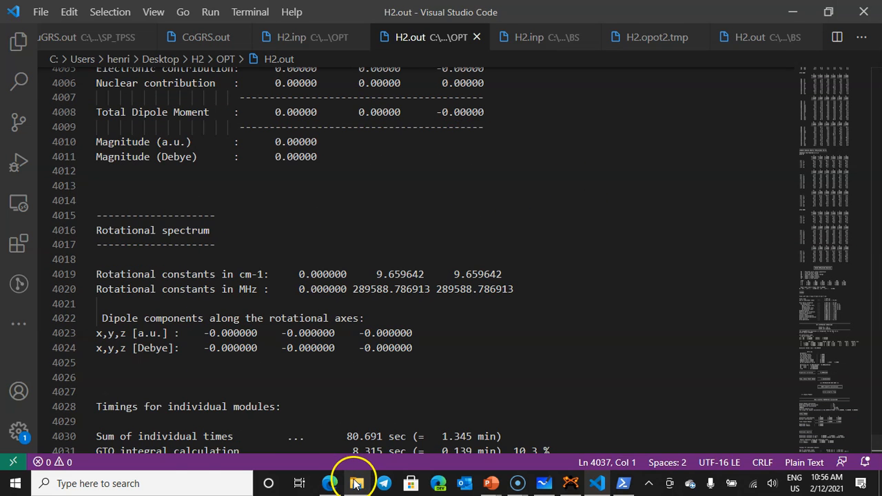
Step: Open the OPT folder's H2.out from File Explorer in Chemcraft and maximize its window
{"action": "left_click", "coordinate": [353, 483]}
{"action": "left_click", "coordinate": [150, 140]}
{"action": "left_click", "coordinate": [149, 140]}
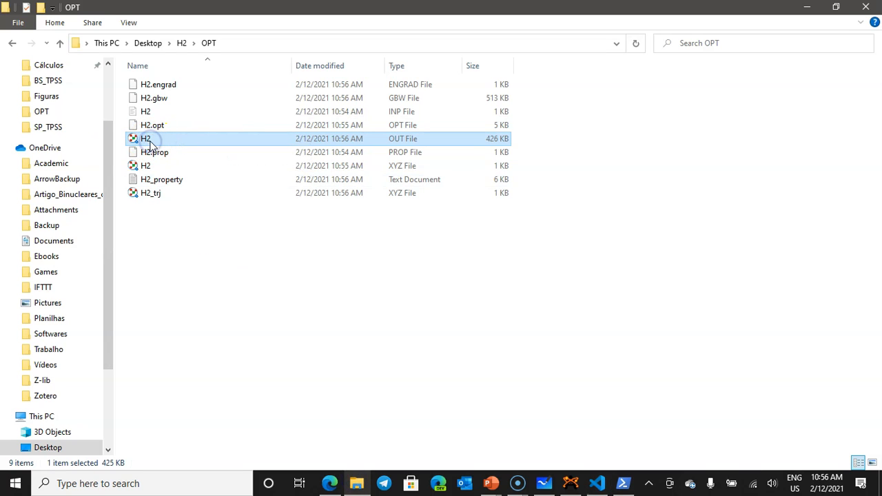
{"action": "double_click", "coordinate": [138, 136]}
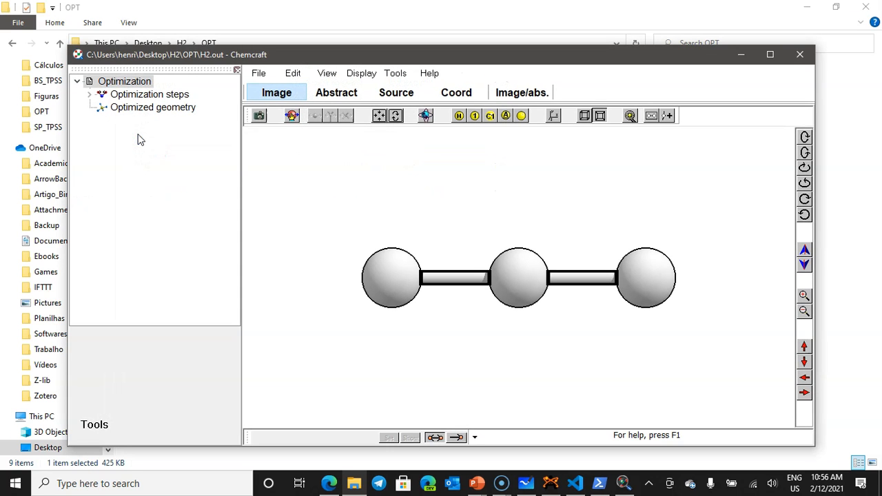
{"action": "left_click", "coordinate": [770, 54]}
Step: Measure the distance between an outer hydrogen and the middle one, clear the selection, and look over the optimization step energies
{"action": "left_click", "coordinate": [396, 268]}
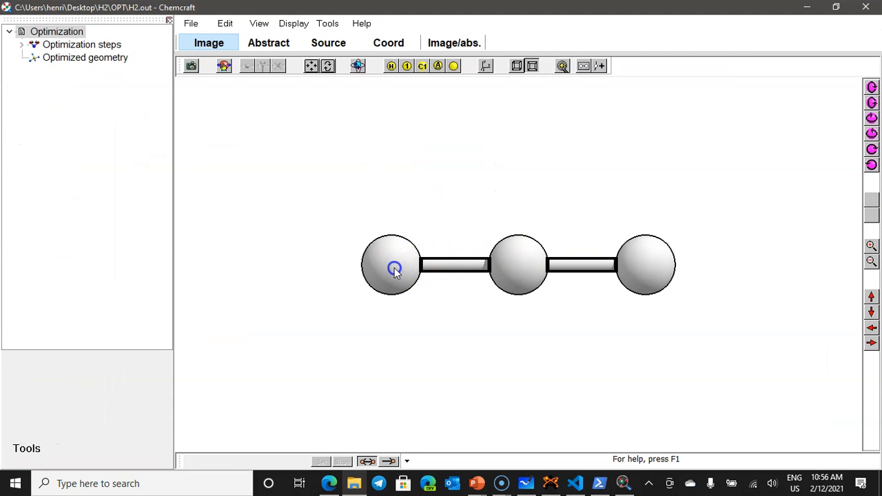
{"action": "left_click", "coordinate": [527, 267]}
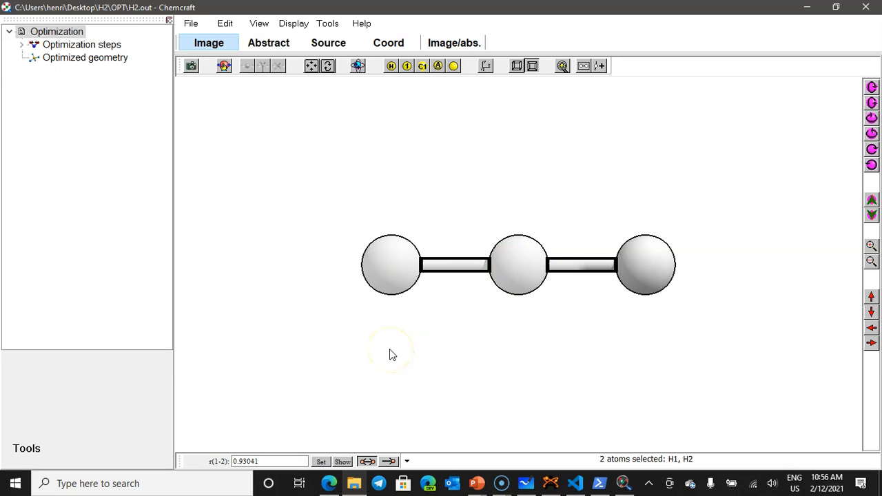
{"action": "left_click", "coordinate": [390, 352]}
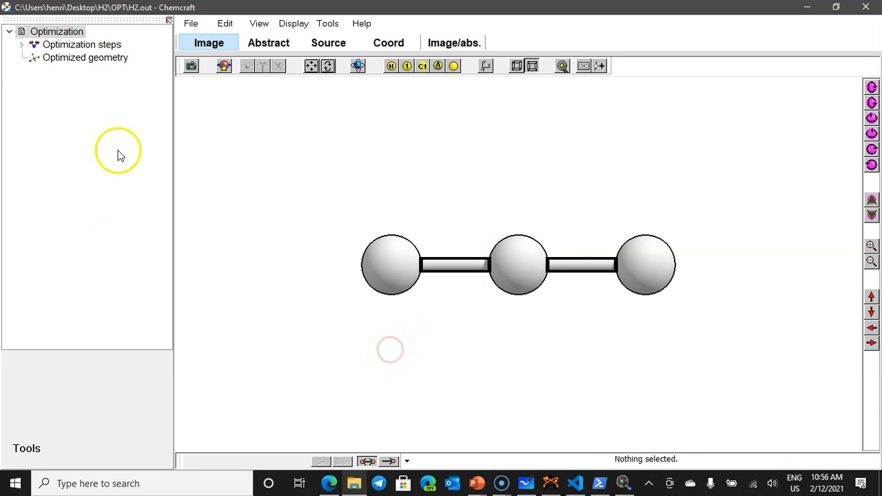
{"action": "left_click", "coordinate": [21, 45]}
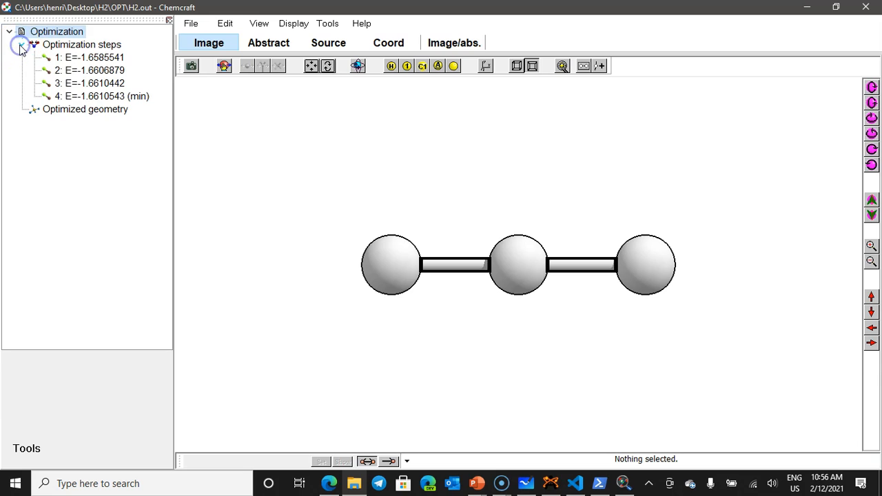
{"action": "left_click", "coordinate": [21, 45]}
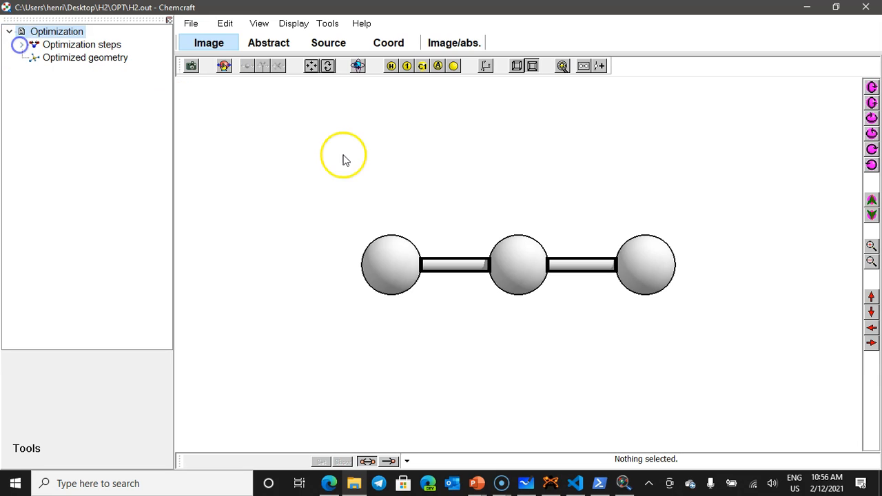
Step: Show the optimized geometry's coordinates in the standard format with 12-digit coordinates and copy all three hydrogen lines
{"action": "left_click", "coordinate": [106, 62]}
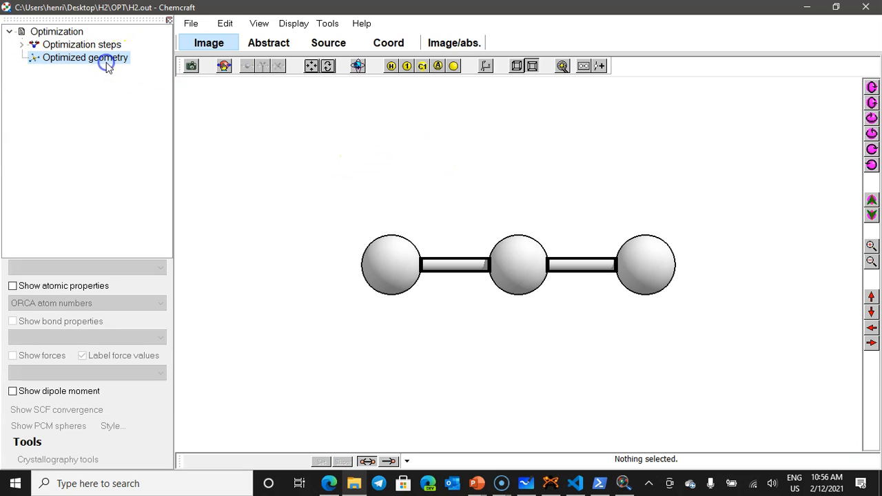
{"action": "left_click", "coordinate": [401, 45]}
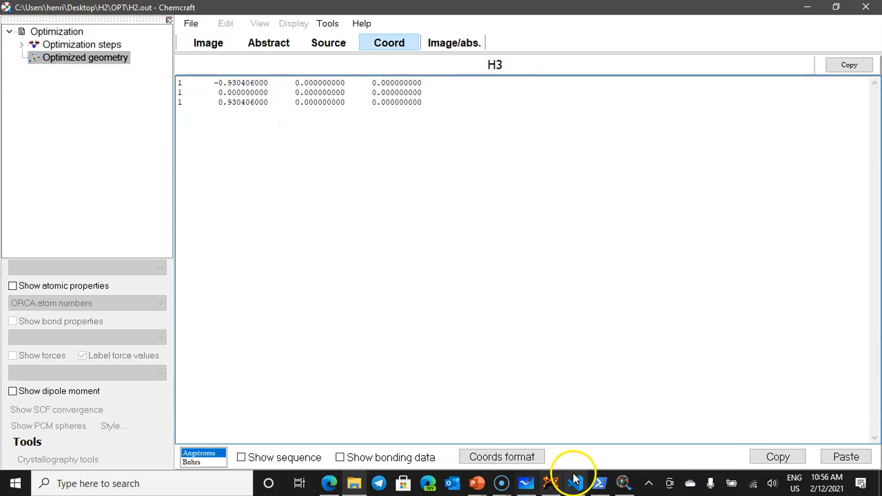
{"action": "left_click", "coordinate": [508, 457]}
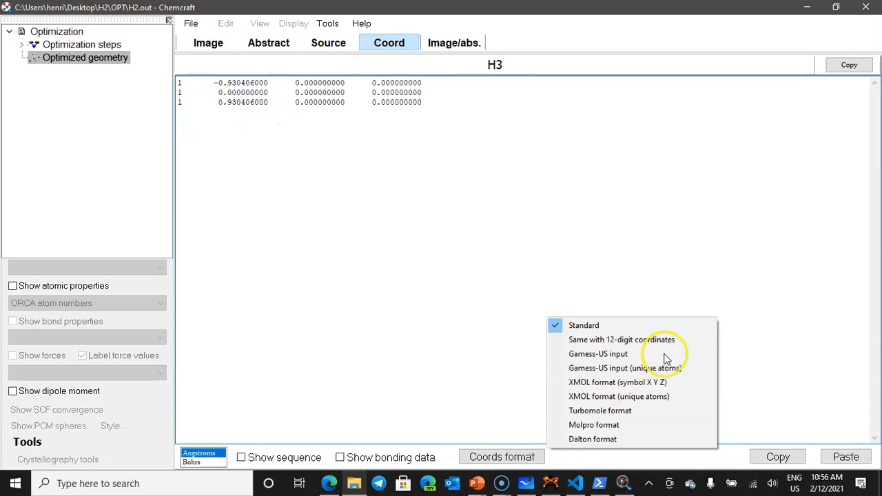
{"action": "left_click", "coordinate": [666, 339]}
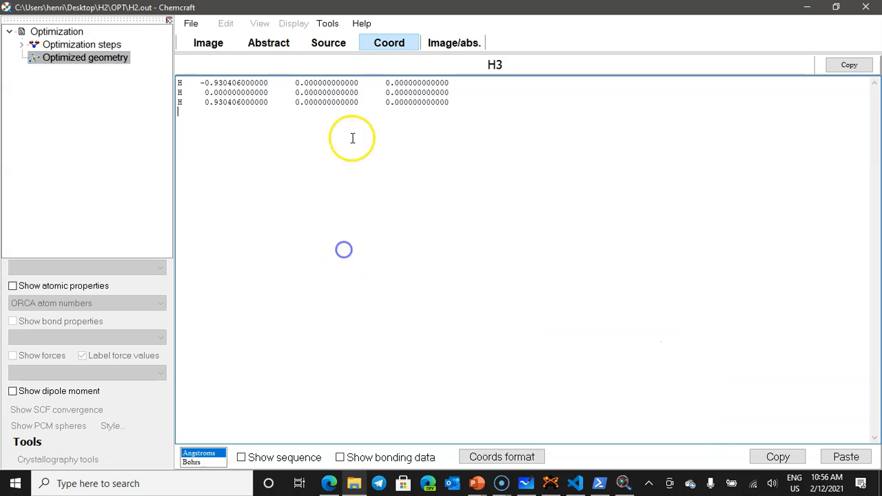
{"action": "left_click_drag", "start_coordinate": [458, 98], "coordinate": [145, 79]}
{"action": "key", "text": "ctrl+c"}
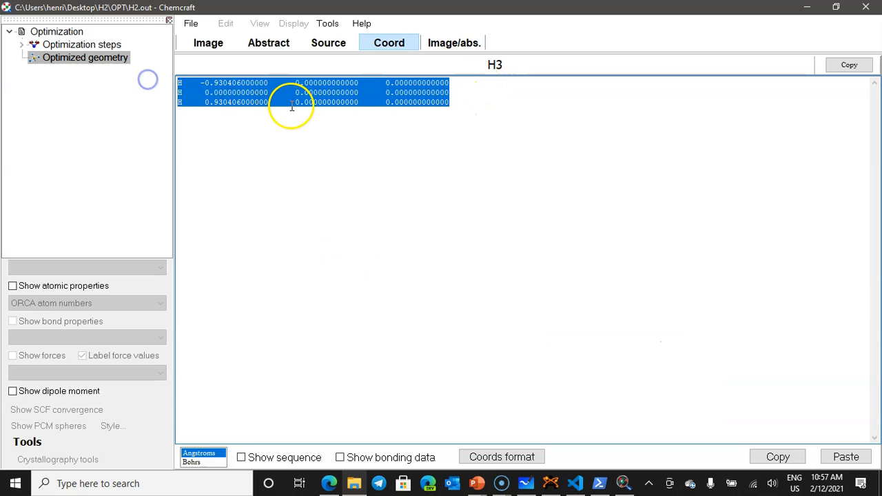
Step: Switch to Visual Studio Code and replace the two hydrogen lines in the BS folder's H2.inp with the three copied H3 coordinate lines
{"action": "left_click", "coordinate": [575, 483]}
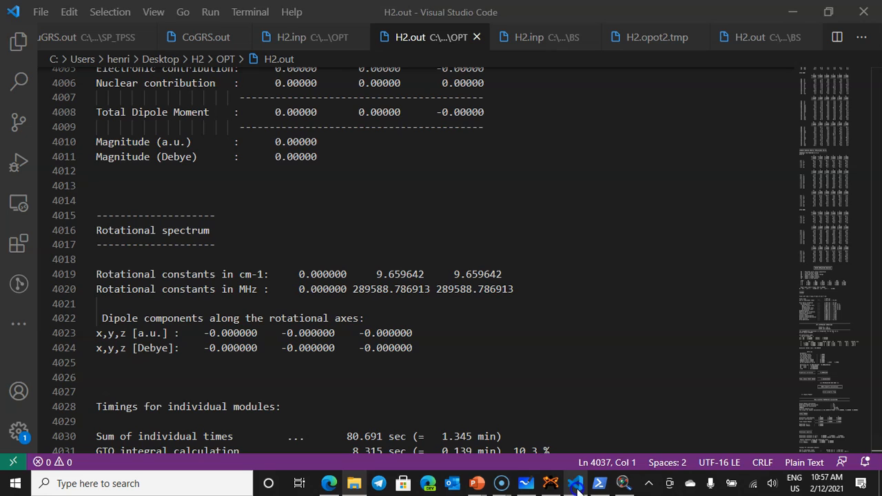
{"action": "left_click", "coordinate": [527, 42]}
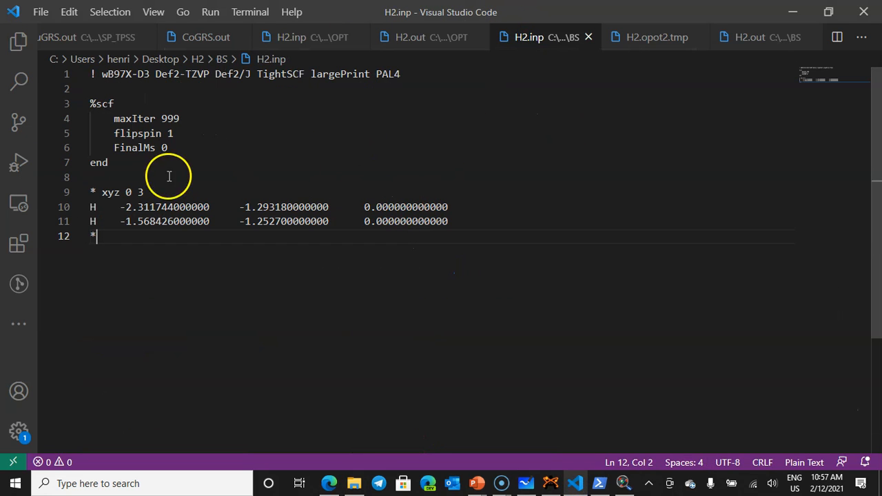
{"action": "left_click_drag", "start_coordinate": [472, 221], "coordinate": [68, 214]}
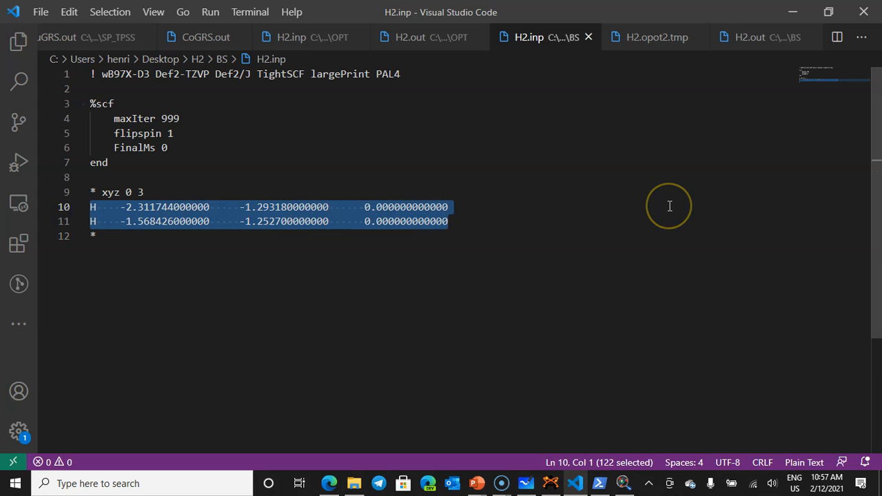
{"action": "key", "text": "ctrl+v"}
{"action": "left_click", "coordinate": [525, 228]}
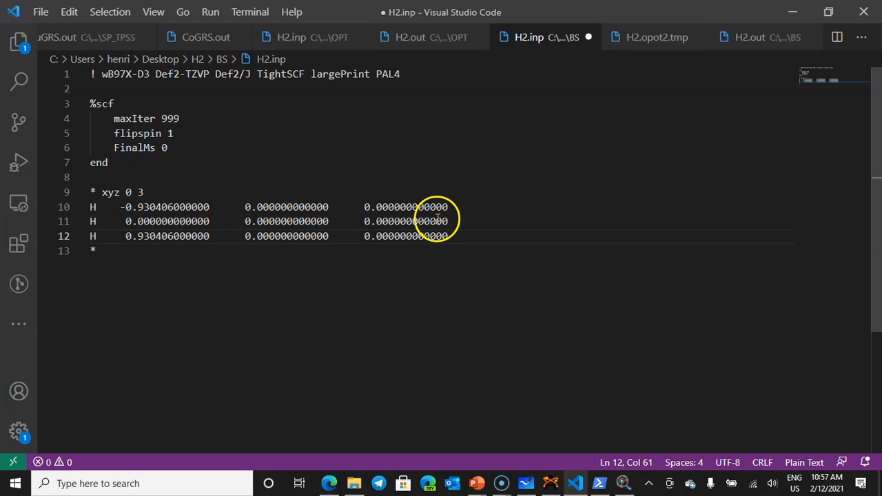
Step: Consult the H3 spin diagram in Microsoft Whiteboard and set the multiplicity on the input's xyz line to 4
{"action": "key", "text": "alt+Tab"}
{"action": "key", "text": "alt+Tab"}
{"action": "key", "text": "alt+Tab"}
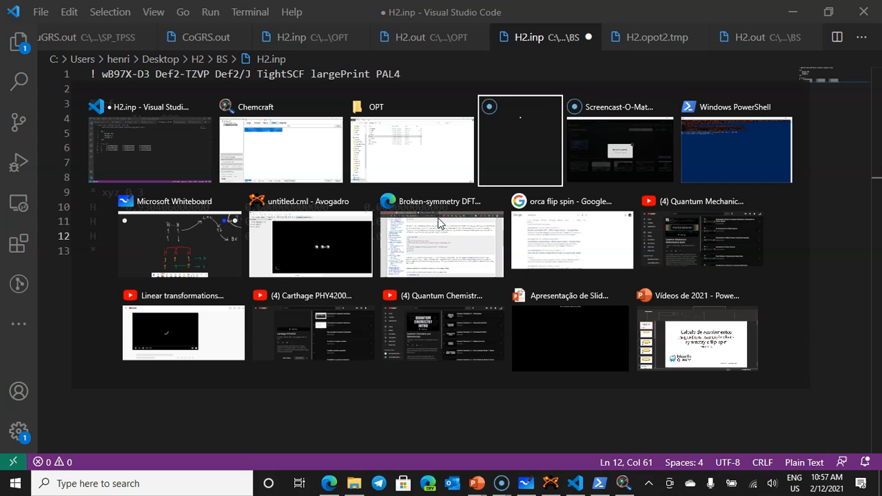
{"action": "key", "text": "alt+Tab"}
{"action": "key", "text": "alt+Tab"}
{"action": "key", "text": "alt+Tab"}
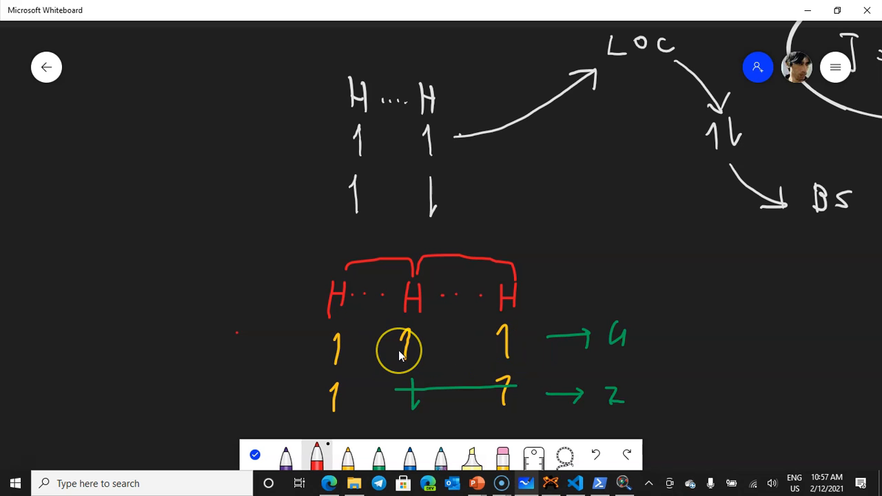
{"action": "key", "text": "alt+Tab"}
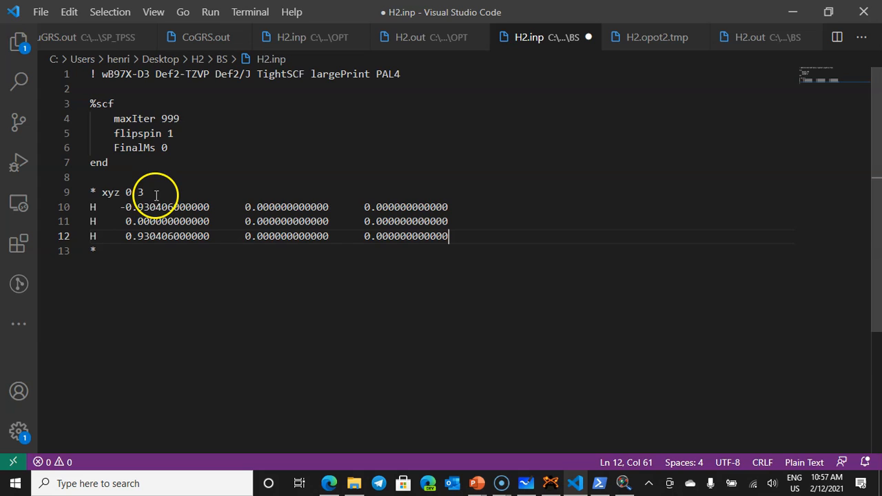
{"action": "left_click", "coordinate": [163, 192]}
{"action": "key", "text": "BackSpace"}
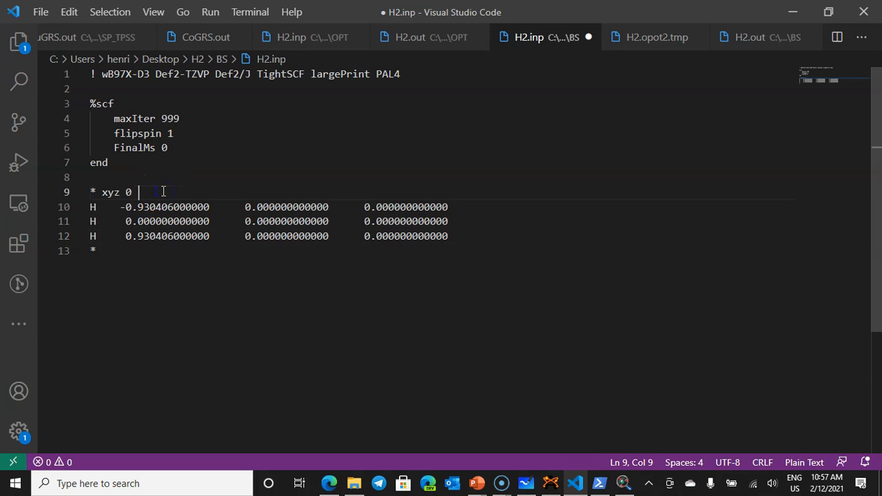
{"action": "type", "text": "4"}
Step: Compare the whiteboard's flipped middle spin with the multiplicity, the flipspin atom index and the middle hydrogen line in the input
{"action": "key", "text": "alt+Tab"}
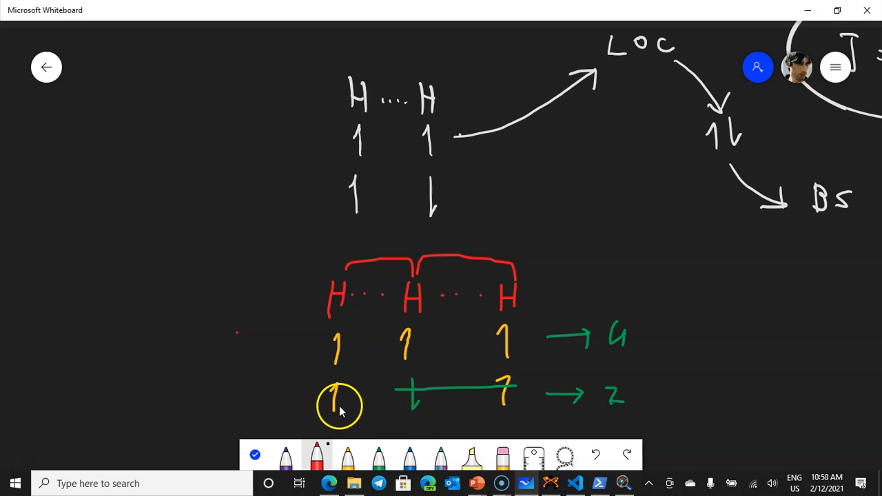
{"action": "key", "text": "alt+Tab"}
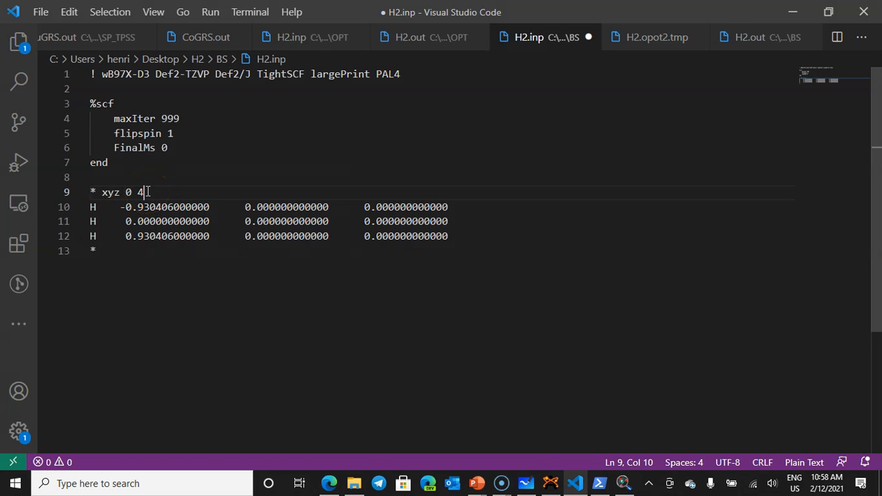
{"action": "left_click_drag", "start_coordinate": [146, 191], "coordinate": [139, 191]}
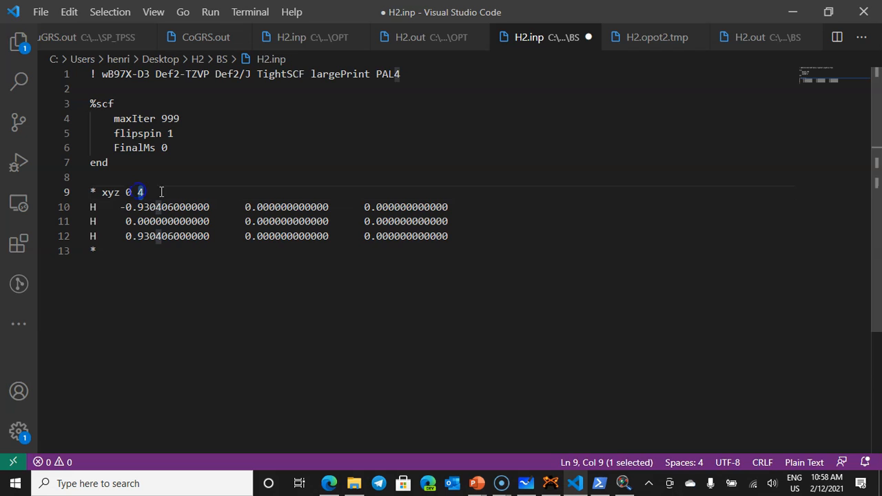
{"action": "left_click", "coordinate": [170, 193]}
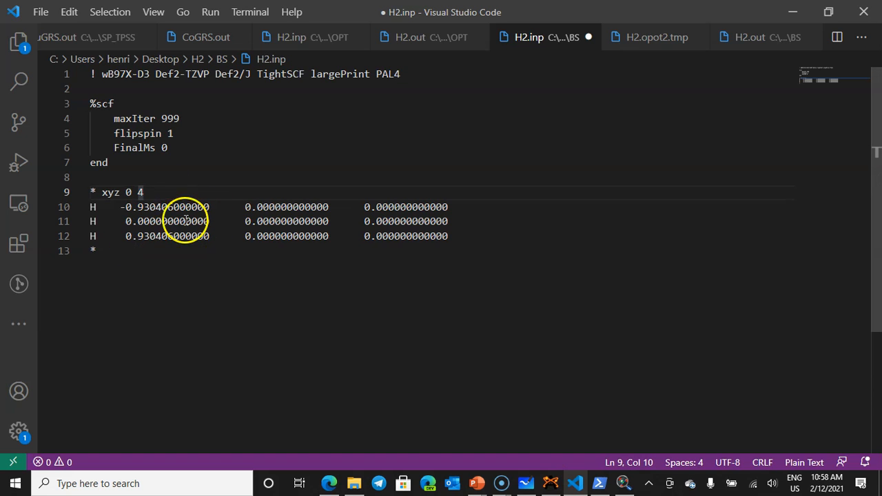
{"action": "left_click", "coordinate": [172, 133]}
{"action": "key", "text": "shift+Left"}
{"action": "left_click", "coordinate": [100, 221]}
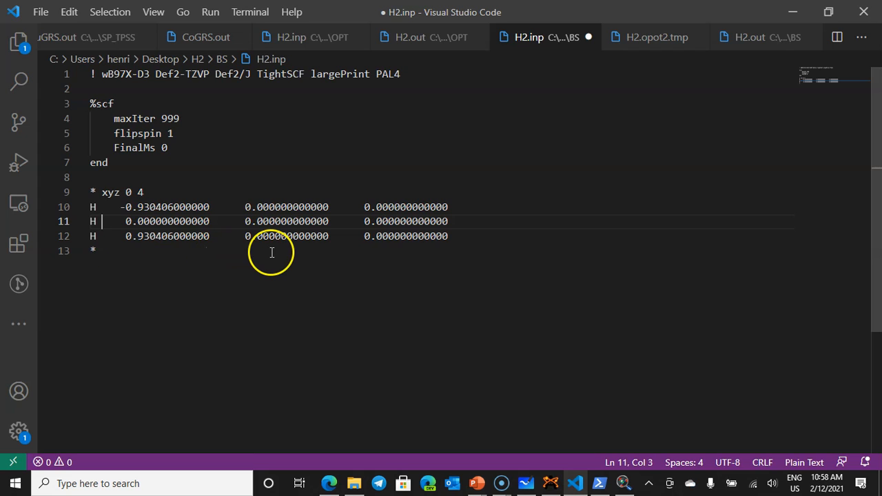
Step: Try entering FinalMs as the fraction 1/2 in the %scf block, changing the keyboard layout for the slash
{"action": "left_click", "coordinate": [173, 147]}
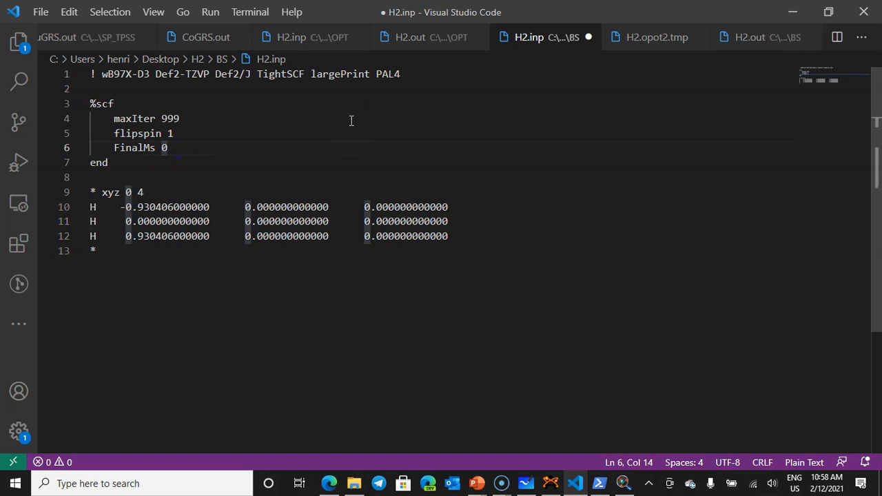
{"action": "key", "text": "BackSpace"}
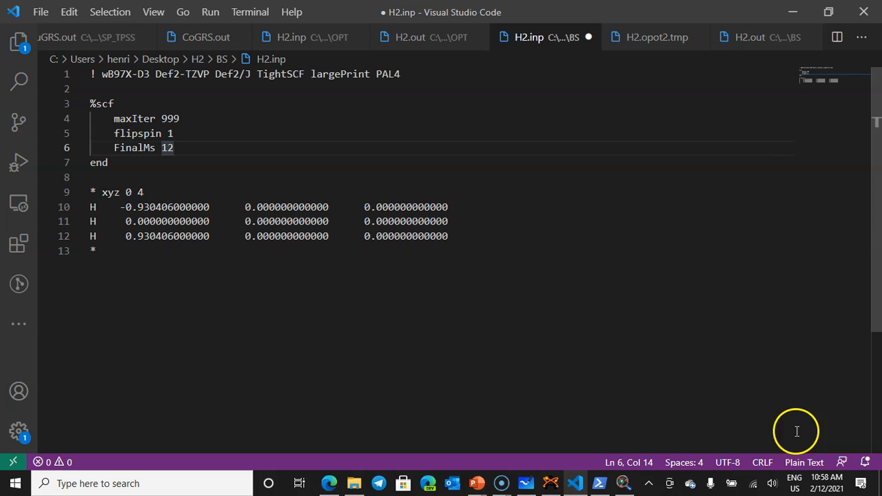
{"action": "left_click", "coordinate": [788, 483]}
{"action": "left_click", "coordinate": [795, 338]}
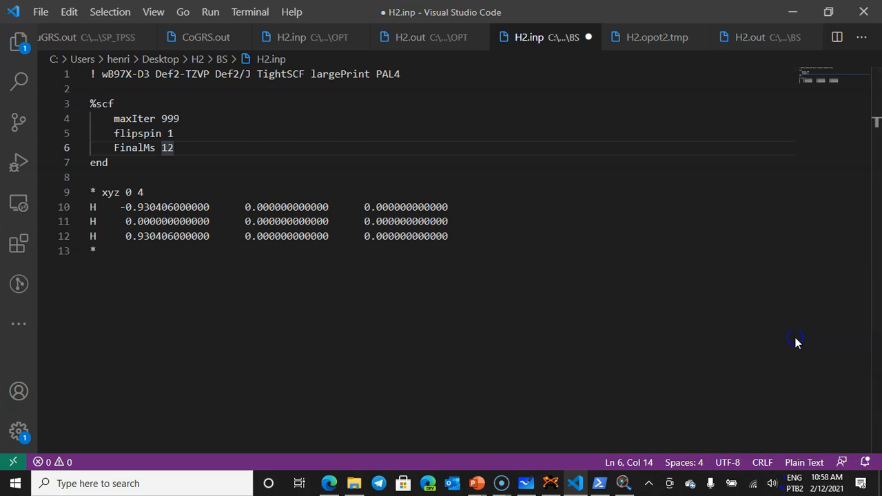
{"action": "type", "text": "/"}
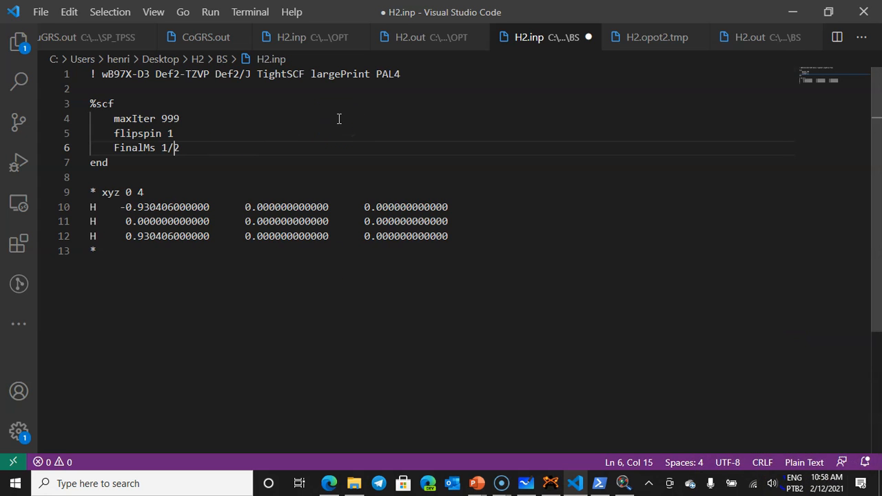
{"action": "left_click", "coordinate": [228, 131]}
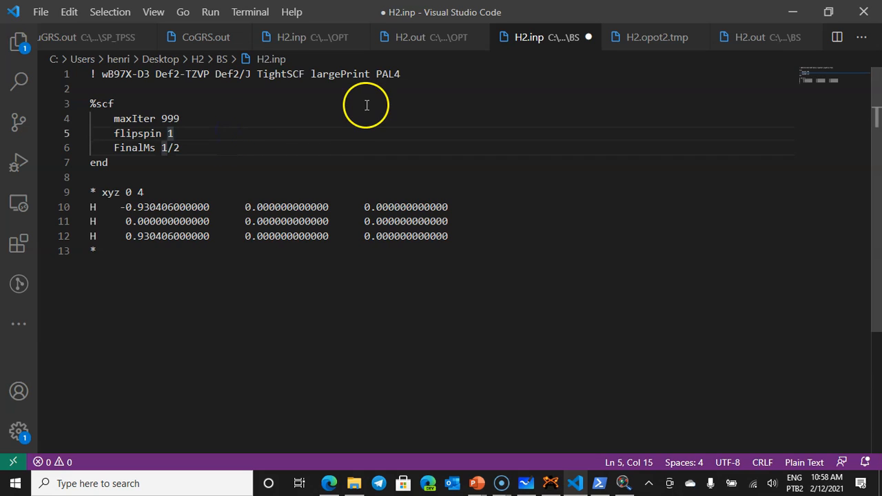
Step: Set FinalMs to 0.5 in the %scf block and save H2.inp
{"action": "left_click", "coordinate": [191, 149]}
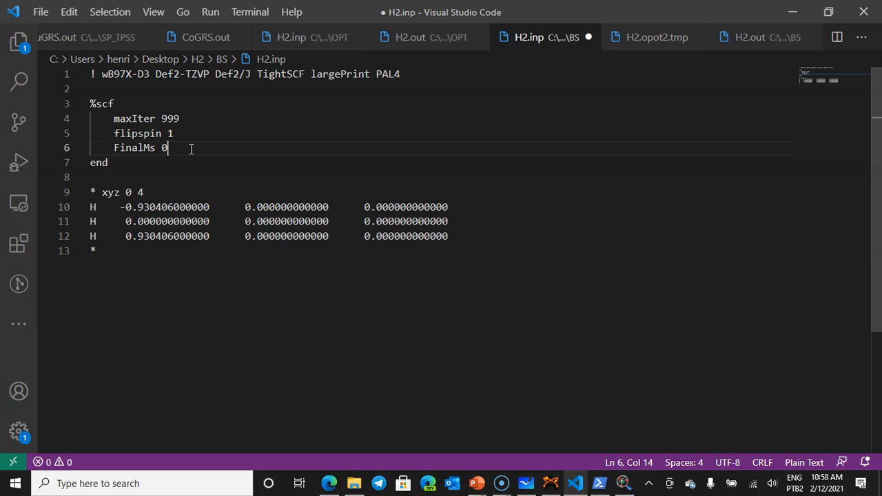
{"action": "left_click", "coordinate": [136, 177]}
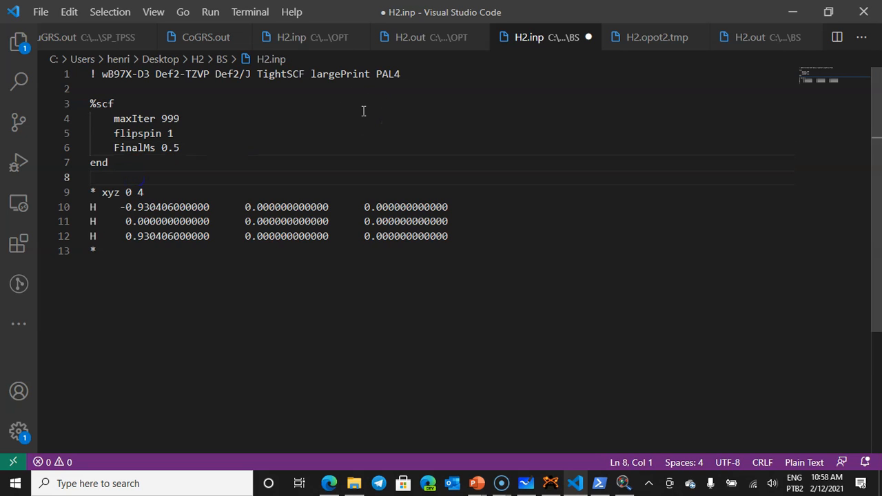
{"action": "key", "text": "ctrl+s"}
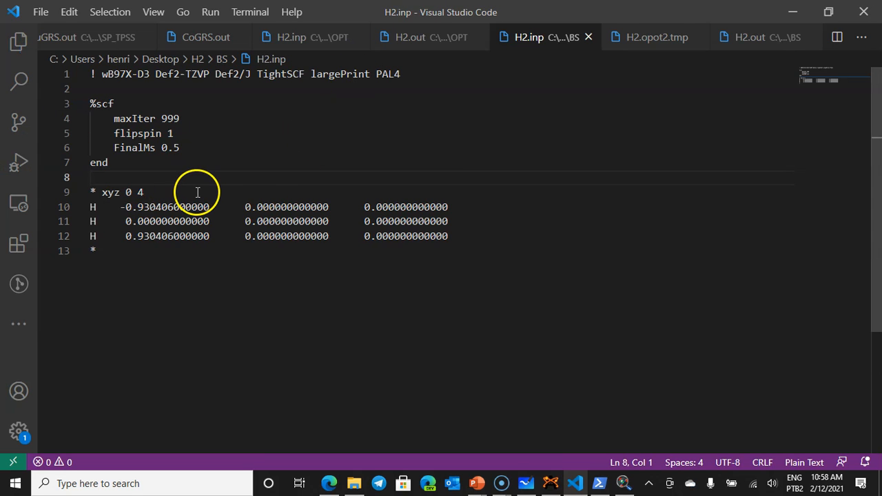
Step: Review the whiteboard's high-spin and broken-symmetry H3 states against the saved input's multiplicity, flipspin and FinalMs entries
{"action": "key", "text": "alt+Tab"}
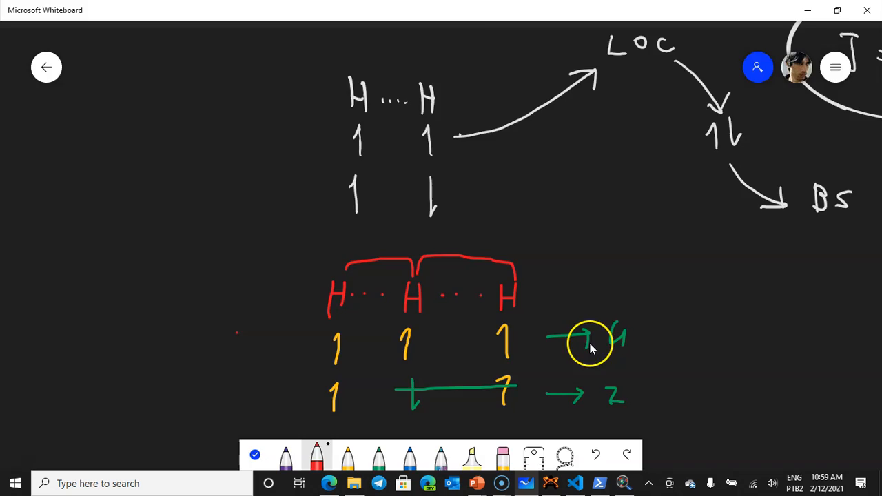
{"action": "key", "text": "alt+Tab"}
{"action": "left_click", "coordinate": [160, 193]}
{"action": "key", "text": "alt+Tab"}
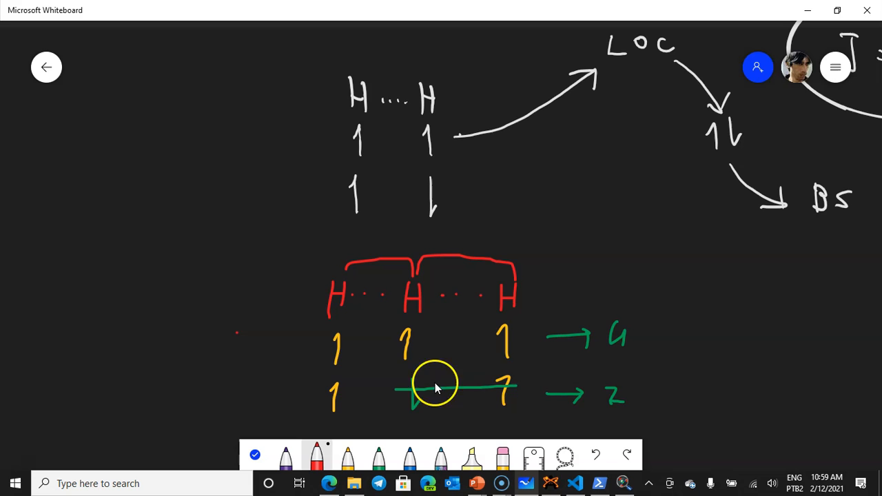
{"action": "key", "text": "alt+Tab"}
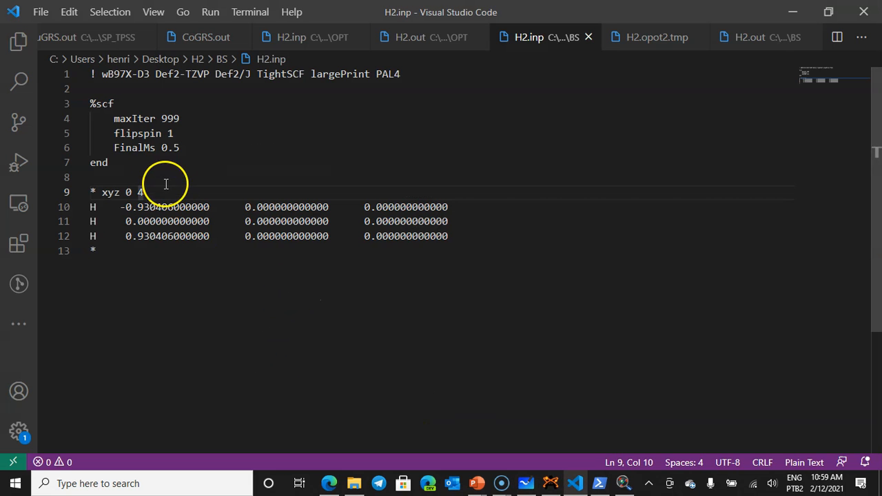
{"action": "left_click", "coordinate": [169, 133]}
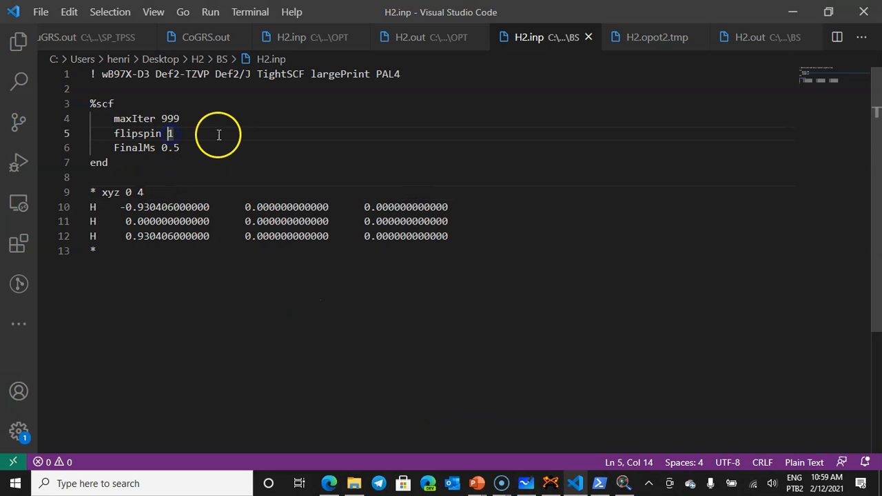
{"action": "left_click", "coordinate": [182, 147]}
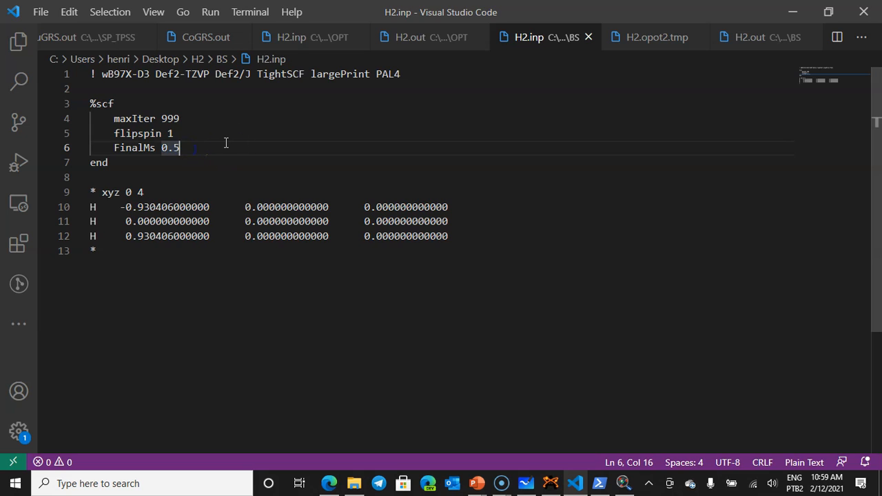
{"action": "left_click", "coordinate": [193, 148]}
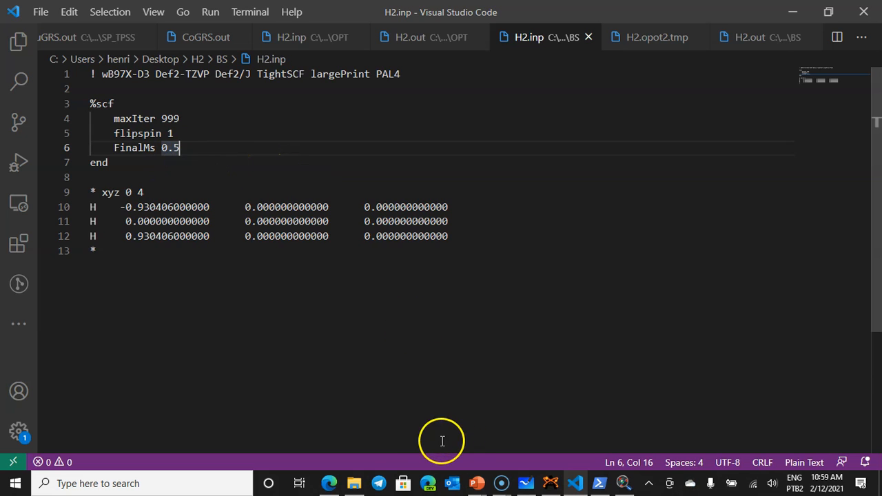
Step: In File Explorer, delete all previous calculation files from the H2 project's BS folder except the H2 INP file
{"action": "left_click", "coordinate": [354, 483]}
{"action": "left_click", "coordinate": [181, 42]}
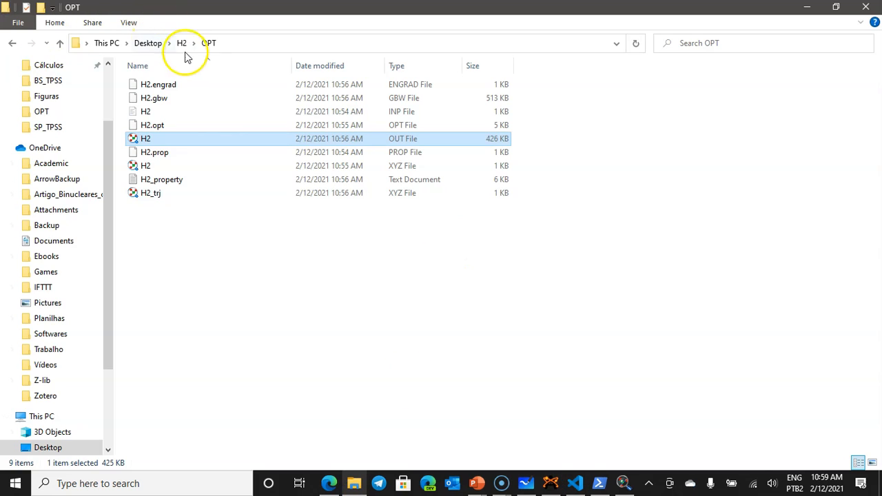
{"action": "double_click", "coordinate": [148, 85]}
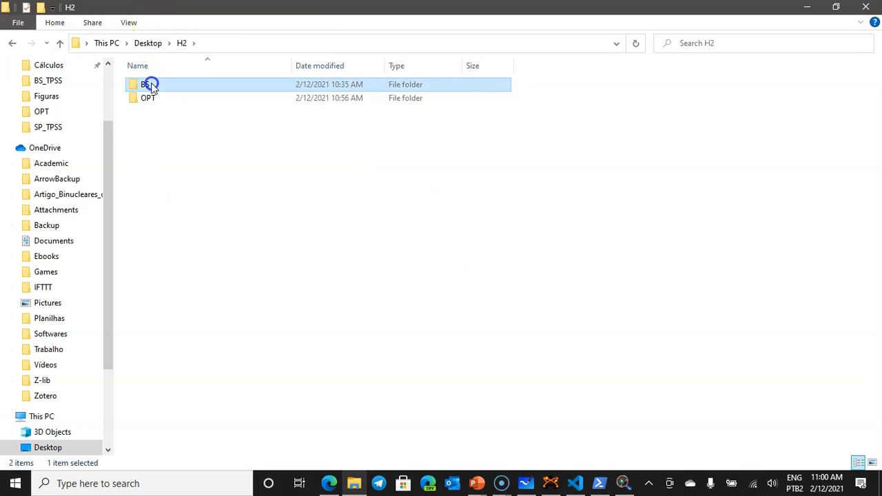
{"action": "left_click_drag", "start_coordinate": [232, 187], "coordinate": [164, 113]}
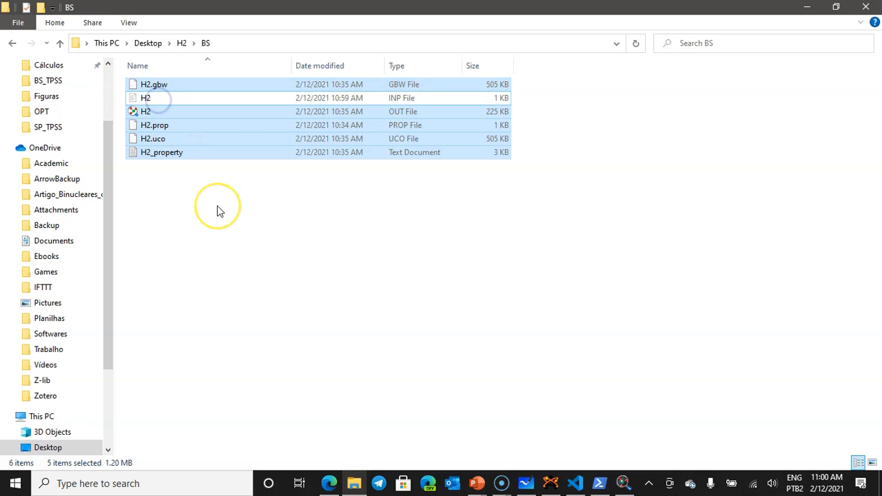
{"action": "key", "text": "Delete"}
Step: In Windows PowerShell, change to the ..\BS\ folder, run orca.exe .\H2.inp > .\H2.out, and return to Visual Studio Code
{"action": "key", "text": "alt+Tab"}
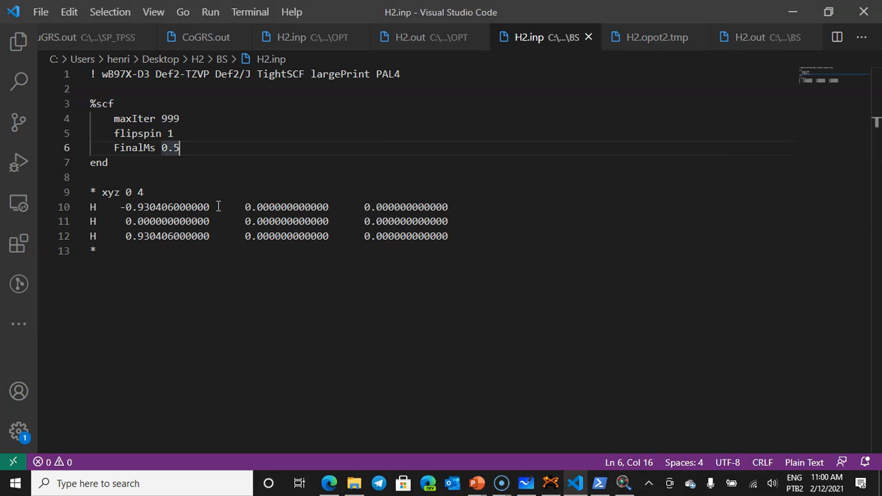
{"action": "key", "text": "alt+Tab"}
{"action": "key", "text": "alt+Tab"}
{"action": "key", "text": "alt+Tab"}
{"action": "key", "text": "alt+Tab"}
{"action": "key", "text": "alt+Tab"}
{"action": "key", "text": "alt+Tab"}
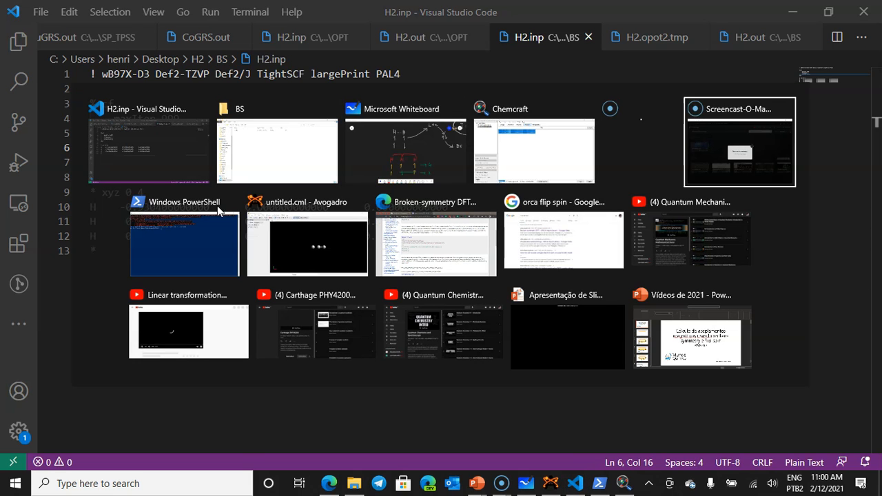
{"action": "type", "text": "cd .."}
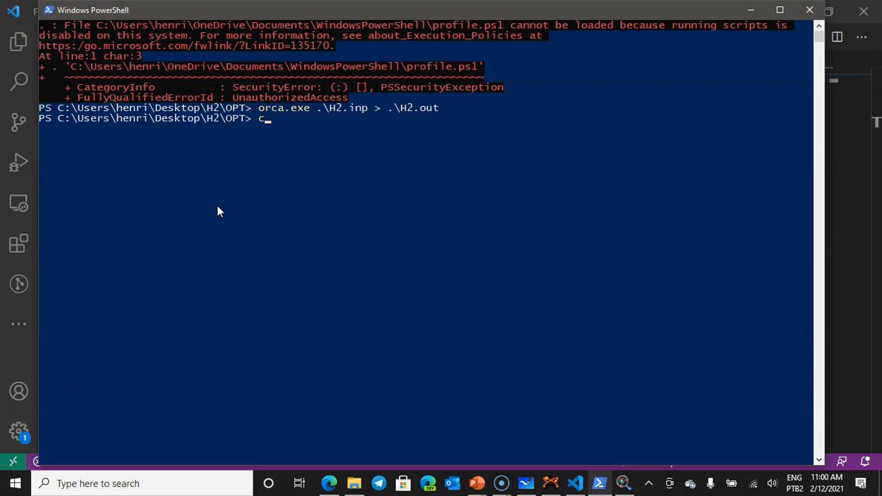
{"action": "type", "text": "\\BS\\"}
{"action": "key", "text": "Return"}
{"action": "key", "text": "Up"}
{"action": "key", "text": "Up"}
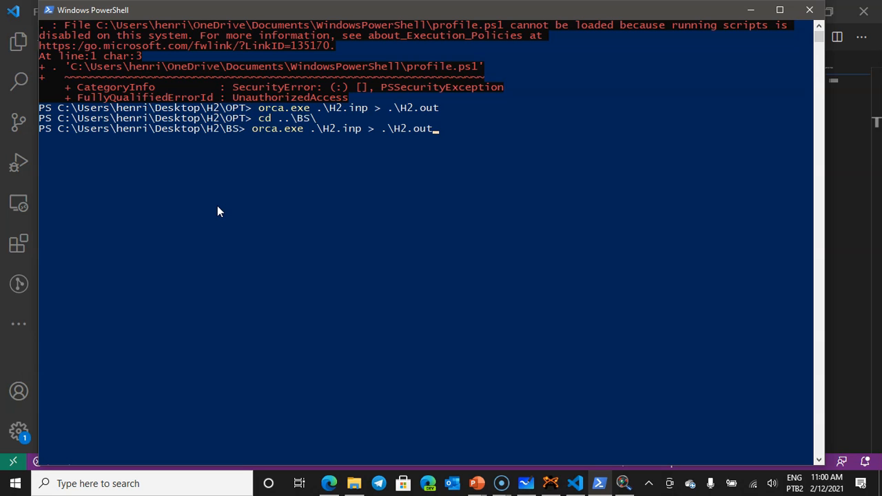
{"action": "key", "text": "Return"}
{"action": "key", "text": "alt+Tab"}
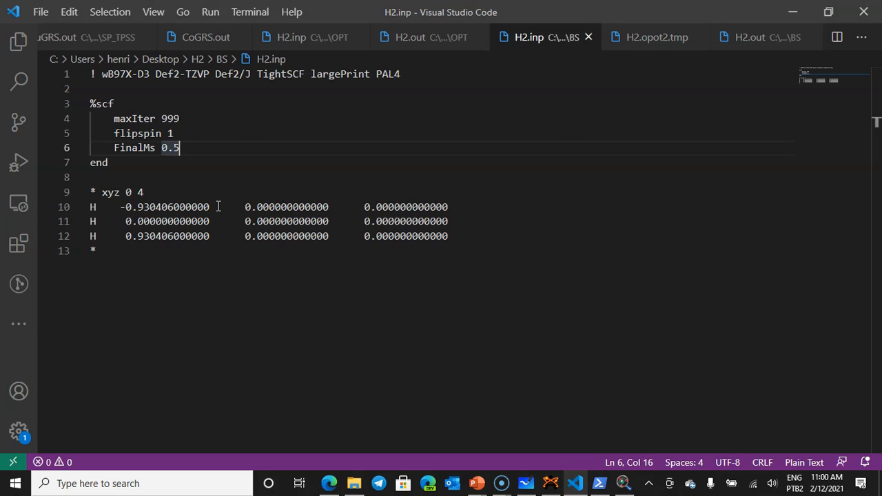
Step: From the BS folder in File Explorer, open the new H2 OUT file in Visual Studio Code and go to its end
{"action": "key", "text": "alt+Tab"}
{"action": "key", "text": "alt+Tab"}
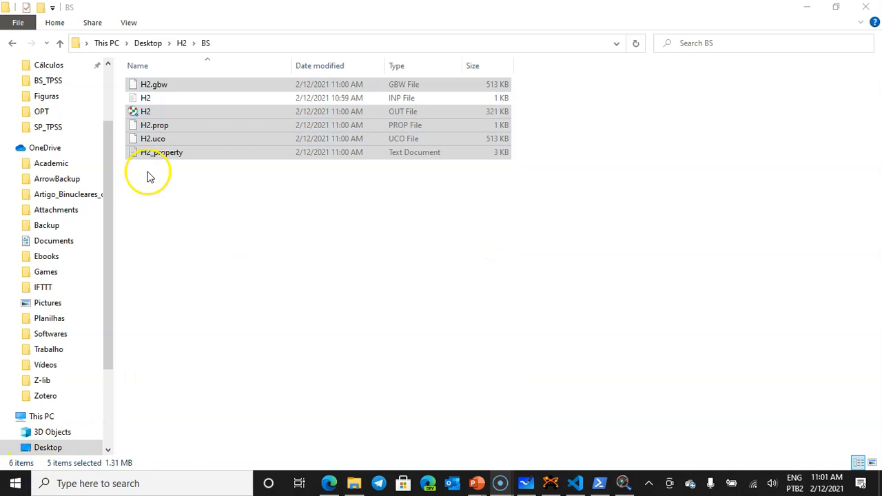
{"action": "left_click", "coordinate": [154, 115]}
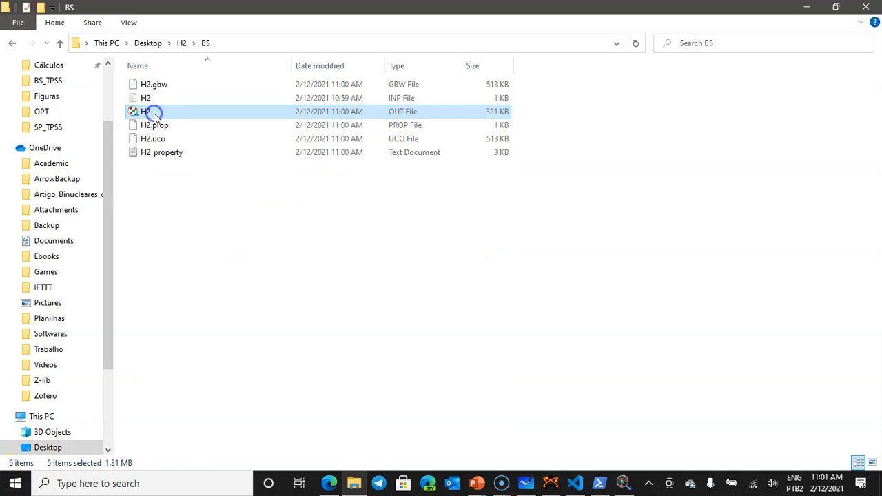
{"action": "right_click", "coordinate": [154, 114]}
{"action": "left_click", "coordinate": [223, 165]}
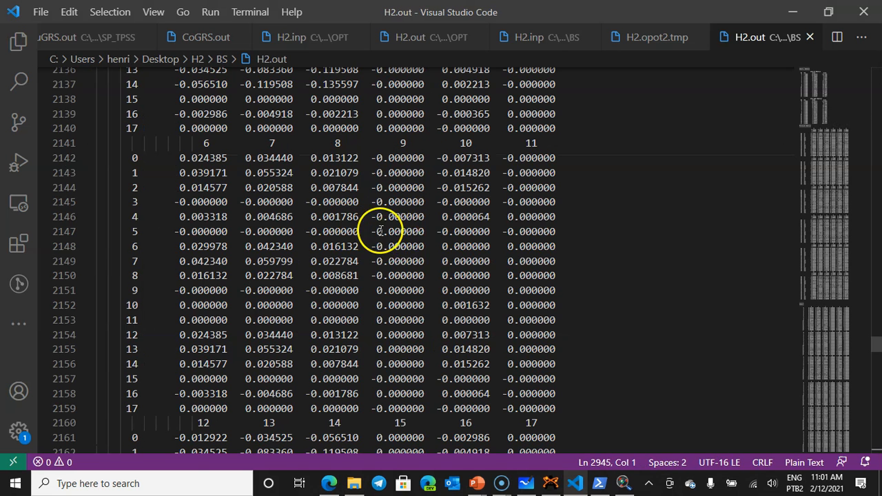
{"action": "left_click", "coordinate": [647, 237]}
{"action": "key", "text": "ctrl+End"}
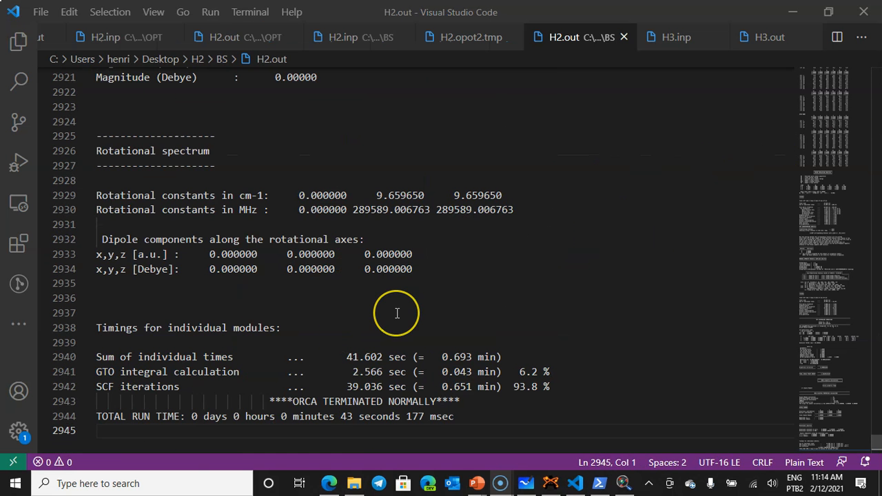
Step: Find the Broken Symmetry Magnetic Coupling Analysis section in H2.out and examine its Spin-Hamiltonian table of J(1), J(2) and J(3)
{"action": "scroll", "coordinate": [397, 314], "scroll_direction": "down", "scroll_amount": 1}
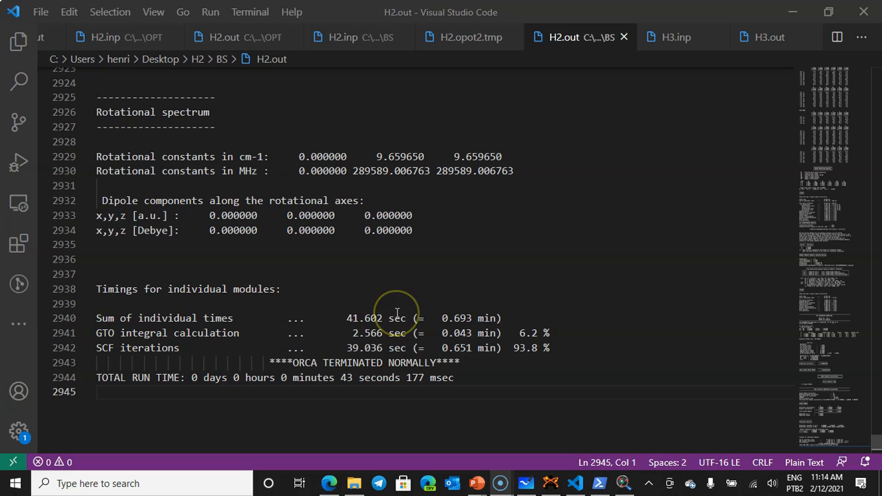
{"action": "scroll", "coordinate": [502, 310], "scroll_direction": "up", "scroll_amount": 20}
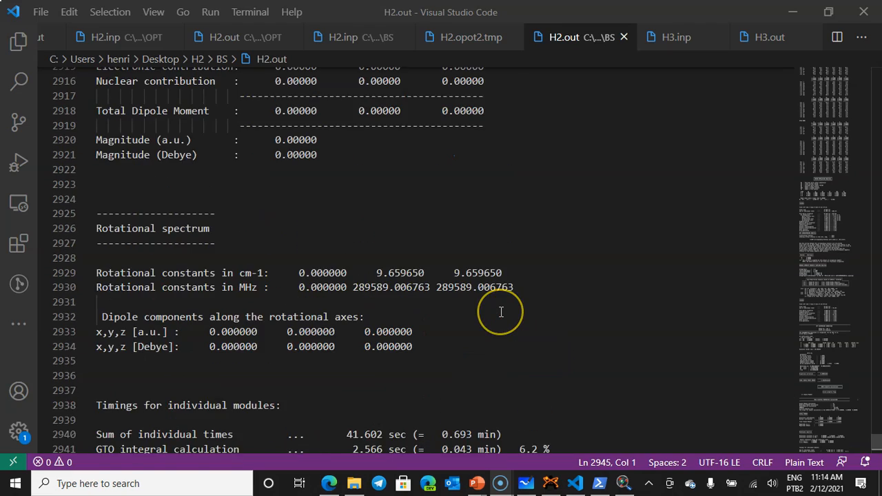
{"action": "scroll", "coordinate": [501, 312], "scroll_direction": "up", "scroll_amount": 20}
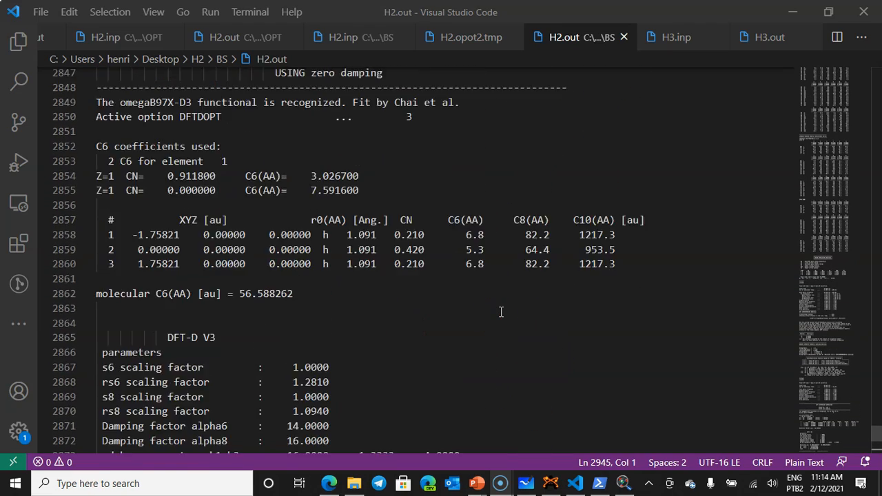
{"action": "scroll", "coordinate": [501, 312], "scroll_direction": "up", "scroll_amount": 3}
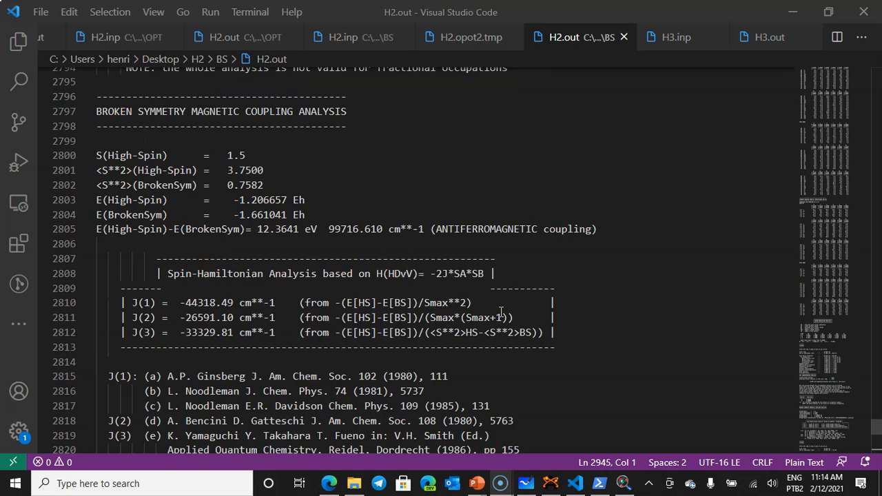
{"action": "scroll", "coordinate": [500, 312], "scroll_direction": "up", "scroll_amount": 3}
{"action": "scroll", "coordinate": [501, 312], "scroll_direction": "down", "scroll_amount": 4}
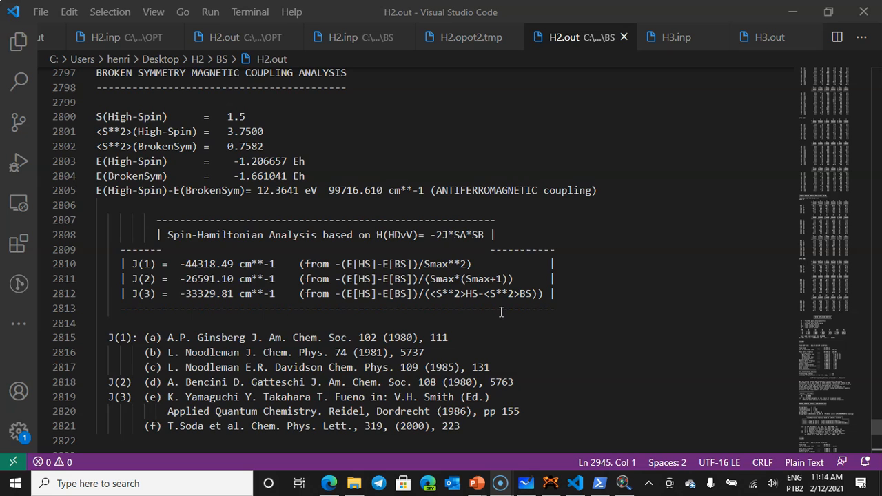
{"action": "scroll", "coordinate": [506, 286], "scroll_direction": "up", "scroll_amount": 1}
{"action": "scroll", "coordinate": [506, 286], "scroll_direction": "down", "scroll_amount": 1}
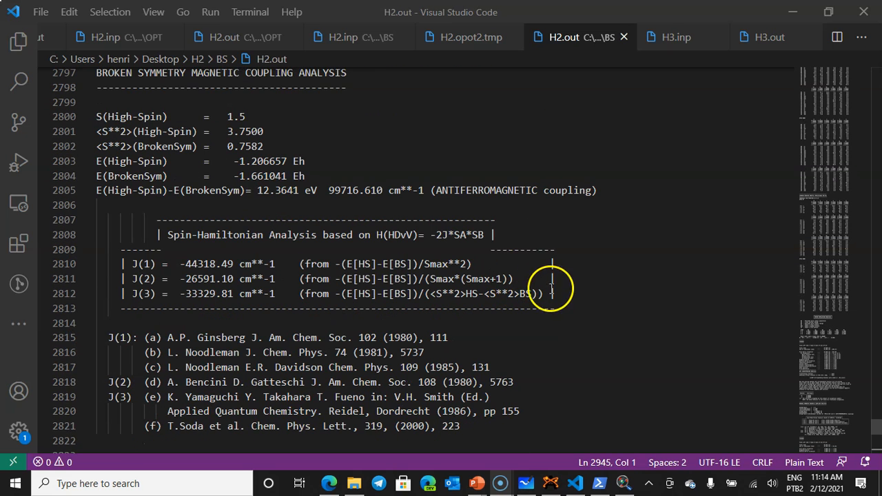
{"action": "left_click_drag", "start_coordinate": [585, 309], "coordinate": [44, 232]}
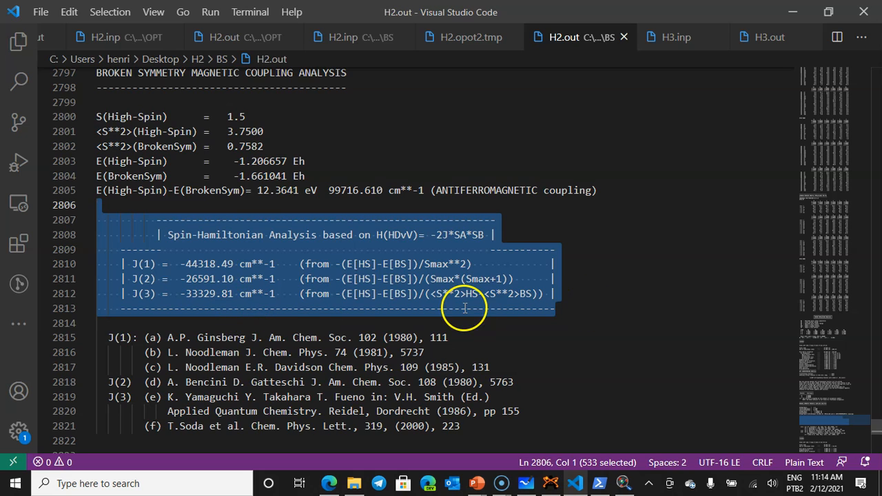
{"action": "left_click", "coordinate": [572, 301]}
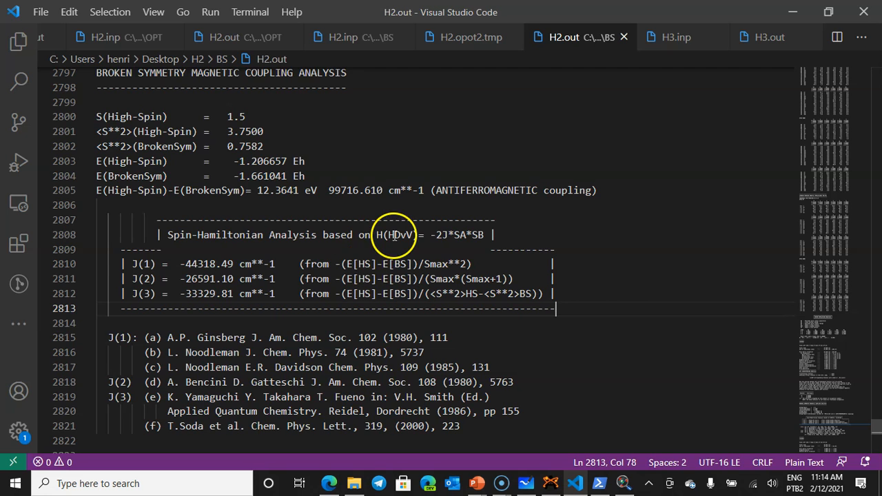
{"action": "scroll", "coordinate": [396, 238], "scroll_direction": "down", "scroll_amount": 1}
{"action": "scroll", "coordinate": [399, 236], "scroll_direction": "up", "scroll_amount": 2}
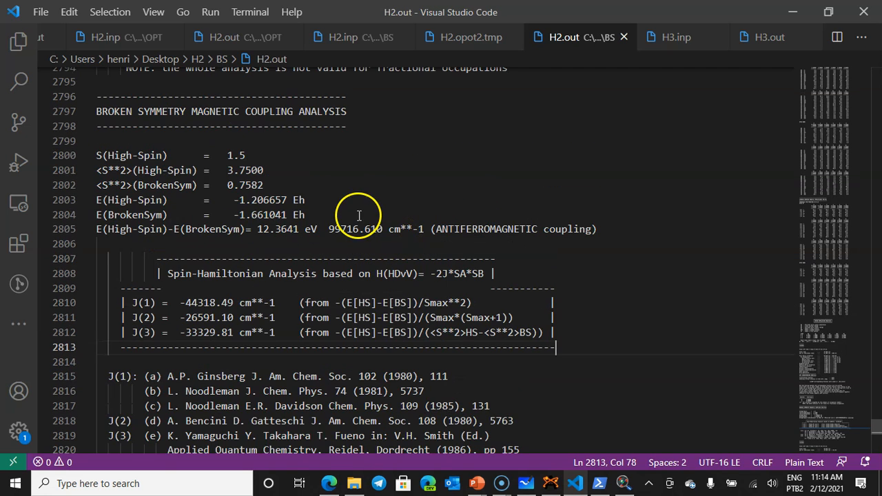
Step: Compare the E(High-Spin) and E(BrokenSym) energy lines in the magnetic coupling analysis
{"action": "left_click_drag", "start_coordinate": [331, 214], "coordinate": [56, 206]}
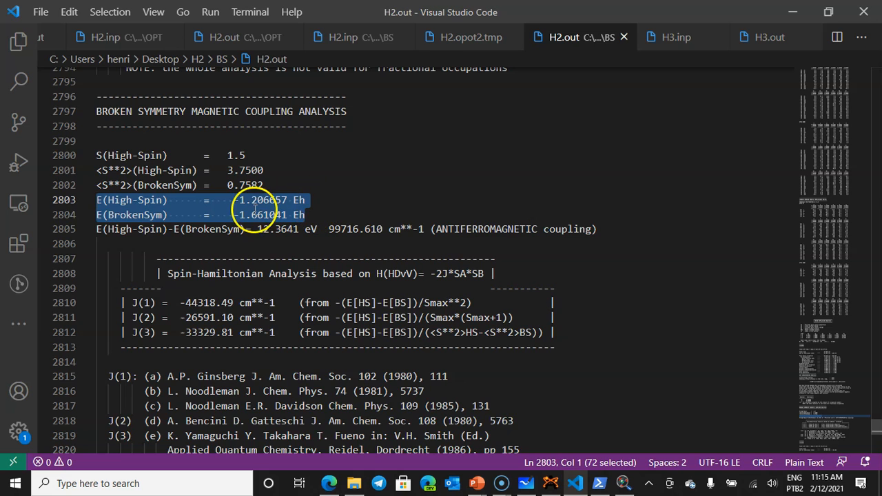
{"action": "left_click", "coordinate": [122, 200]}
{"action": "left_click", "coordinate": [163, 200]}
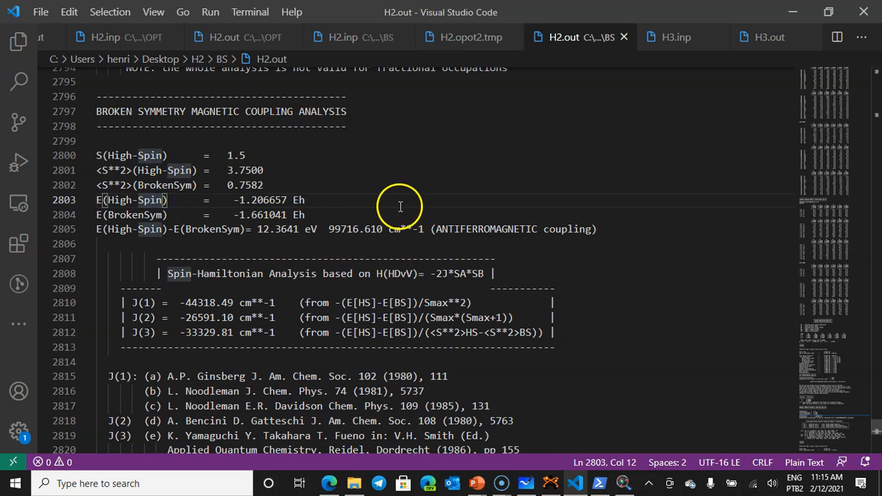
{"action": "left_click_drag", "start_coordinate": [318, 201], "coordinate": [78, 204]}
{"action": "left_click", "coordinate": [295, 199]}
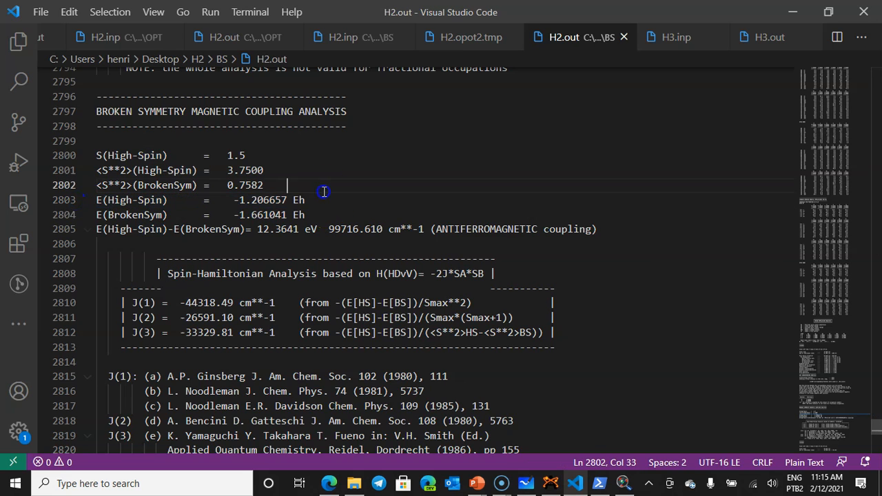
{"action": "left_click_drag", "start_coordinate": [314, 215], "coordinate": [98, 215]}
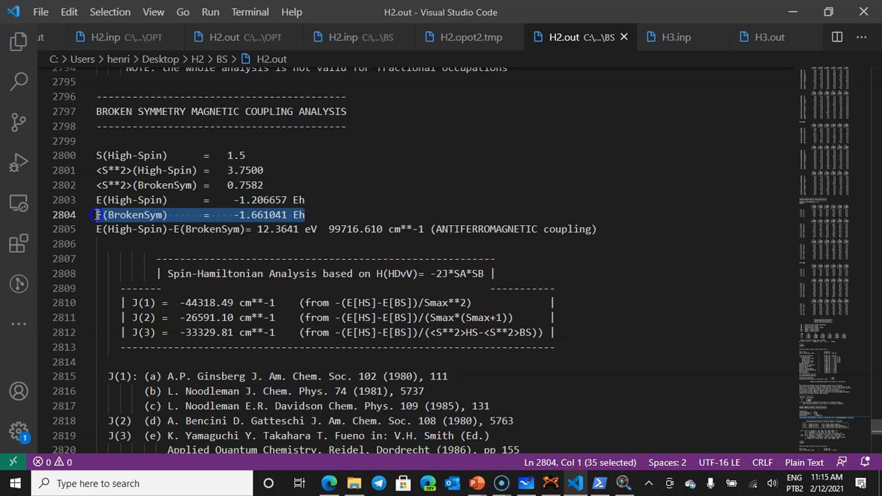
{"action": "left_click", "coordinate": [321, 204]}
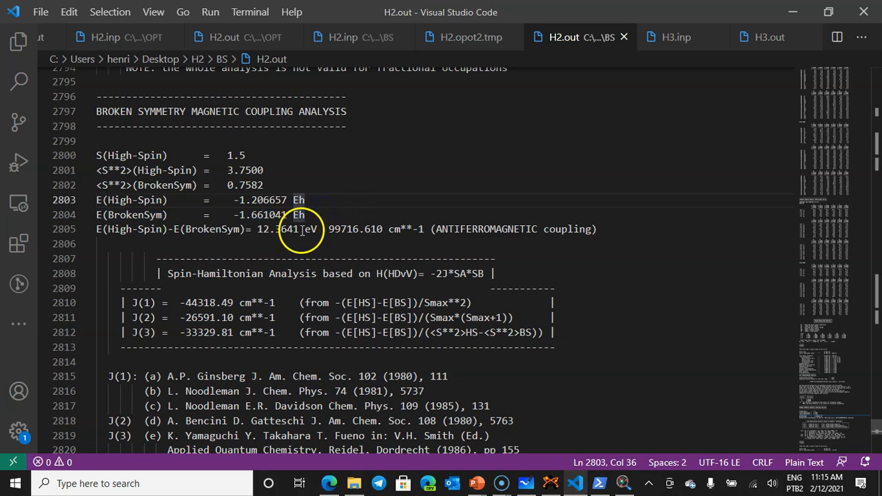
Step: Copy the E(High-Spin)-E(BrokenSym) value in eV, switch to Microsoft Whiteboard, and draw a purple brace beside the H3 multiplicities 4 and 2
{"action": "left_click_drag", "start_coordinate": [256, 230], "coordinate": [317, 231]}
{"action": "key", "text": "ctrl+c"}
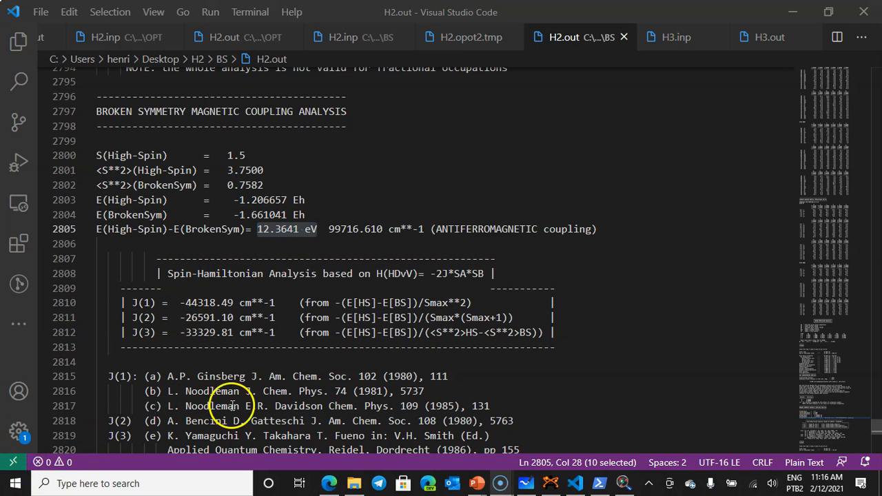
{"action": "left_click", "coordinate": [525, 483]}
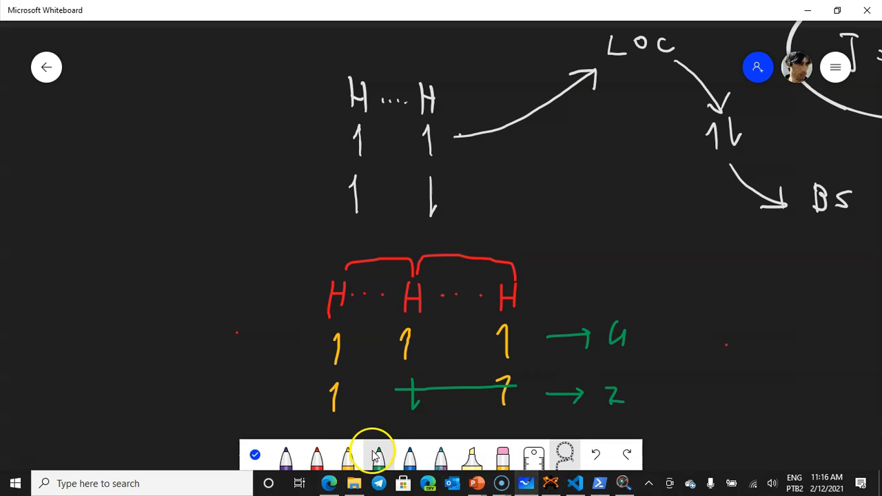
{"action": "left_click", "coordinate": [284, 456]}
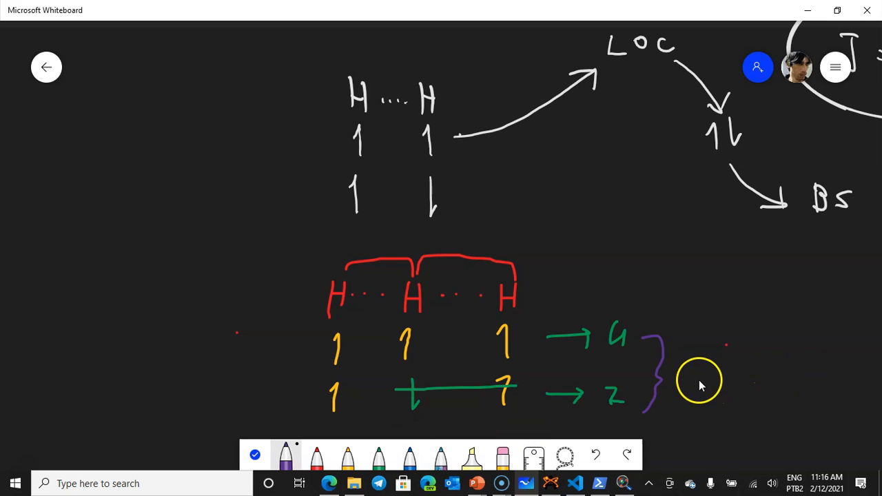
Step: Paste the copied 12.3641 eV onto the whiteboard and place it just beyond the purple brace of the H3 states
{"action": "key", "text": "ctrl+v"}
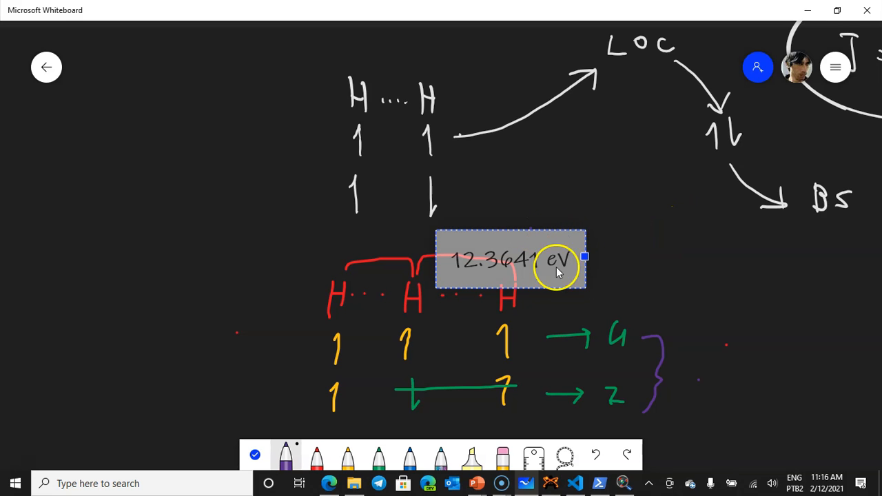
{"action": "left_click", "coordinate": [565, 456]}
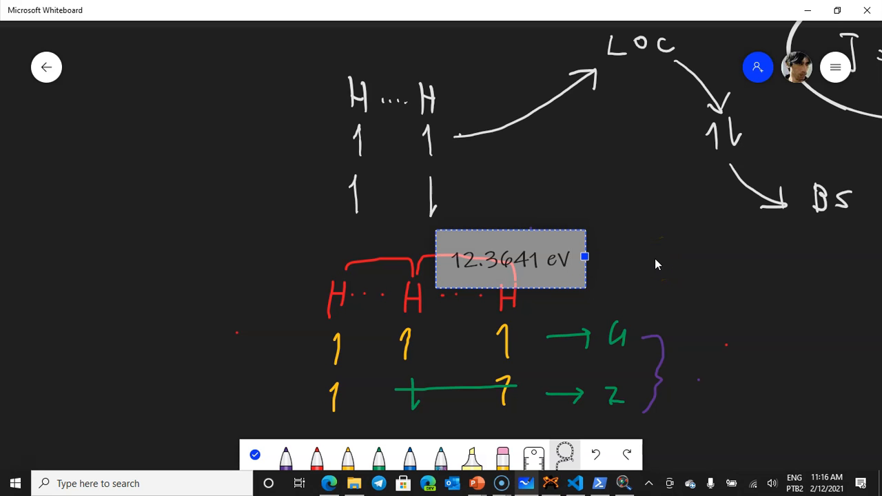
{"action": "scroll", "coordinate": [625, 246], "scroll_direction": "down", "scroll_amount": 5}
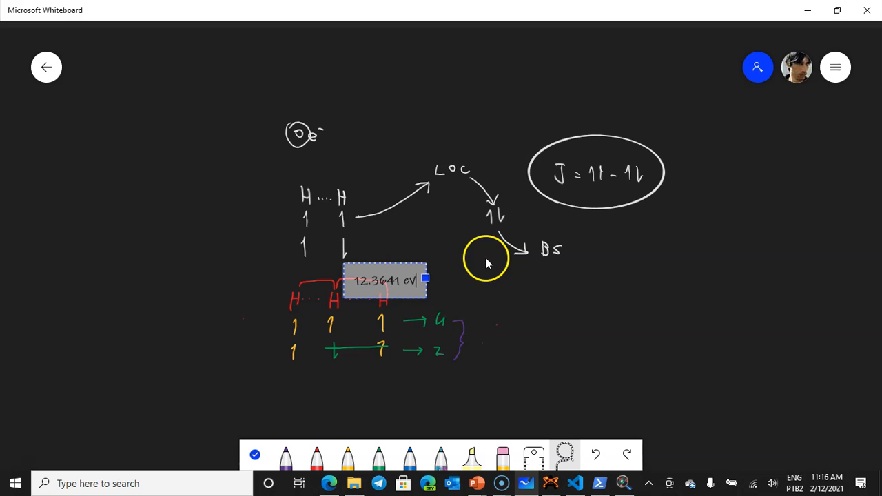
{"action": "left_click", "coordinate": [533, 287]}
{"action": "left_click", "coordinate": [411, 281]}
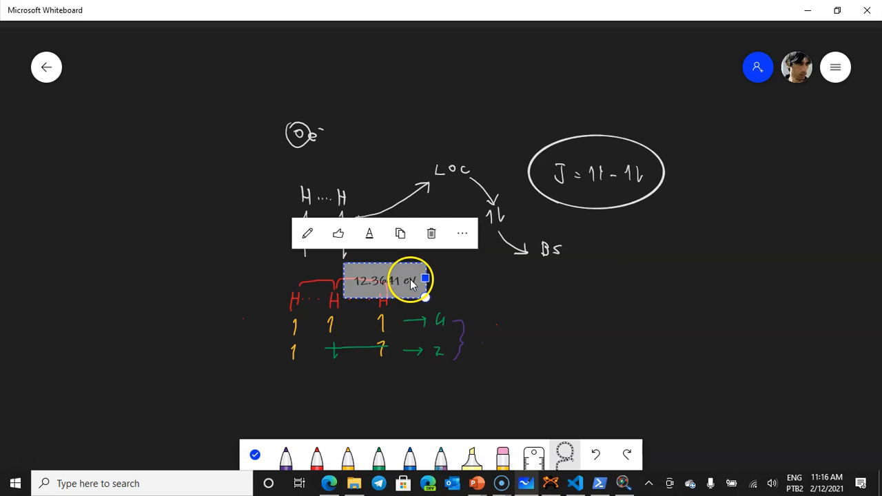
{"action": "left_click_drag", "start_coordinate": [410, 283], "coordinate": [532, 359]}
{"action": "left_click", "coordinate": [609, 339]}
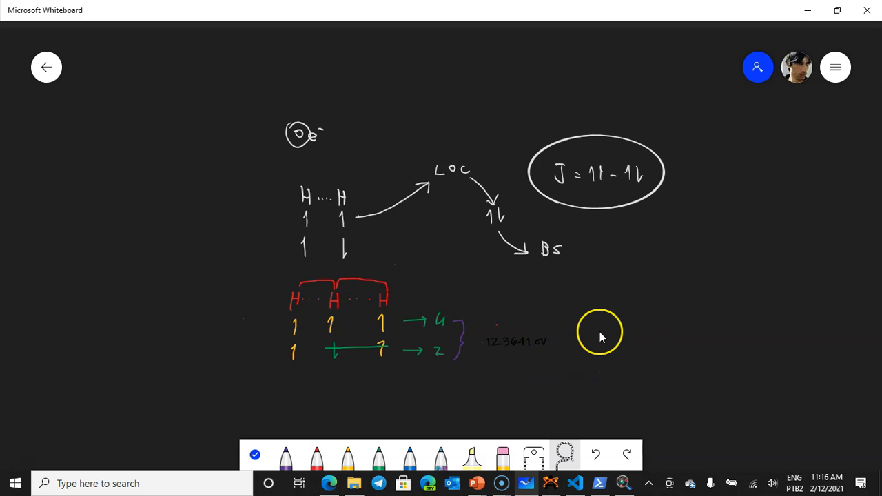
{"action": "scroll", "coordinate": [600, 331], "scroll_direction": "up", "scroll_amount": 3}
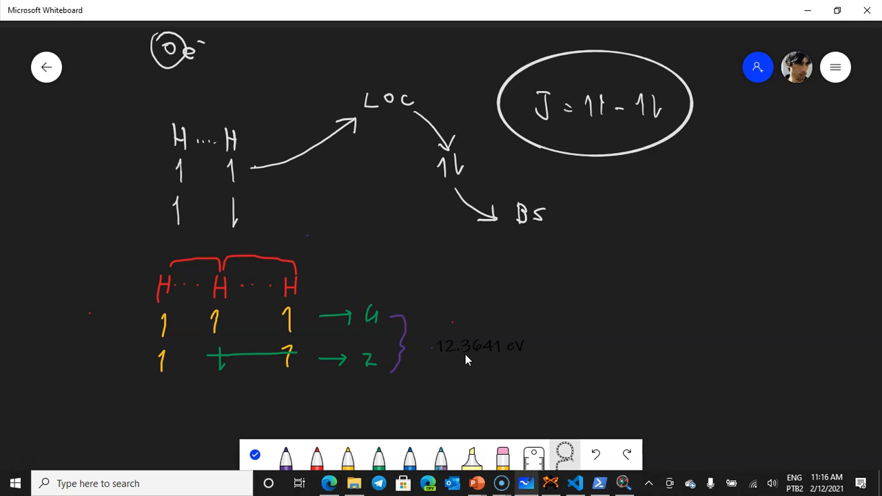
Step: Return to H2.out in Visual Studio Code and highlight the whole Spin-Hamiltonian Analysis block for review
{"action": "key", "text": "alt+Tab"}
{"action": "key", "text": "alt+Tab"}
{"action": "left_click", "coordinate": [403, 360]}
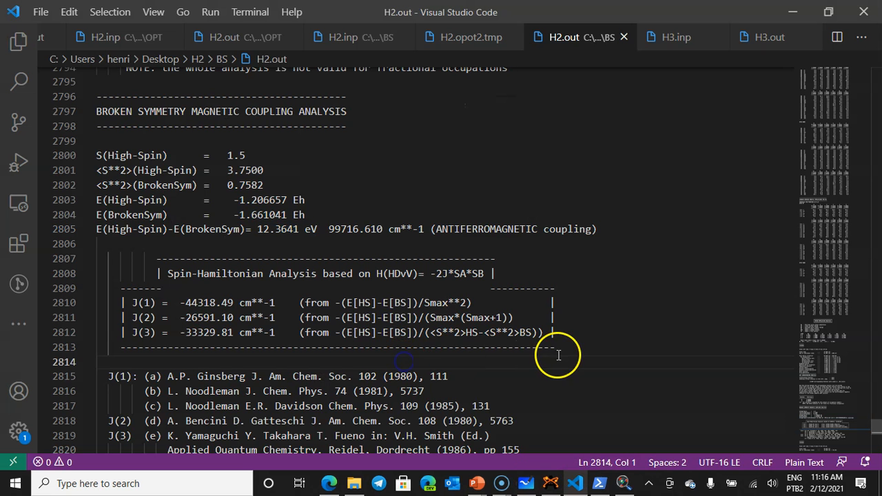
{"action": "left_click_drag", "start_coordinate": [573, 346], "coordinate": [36, 262]}
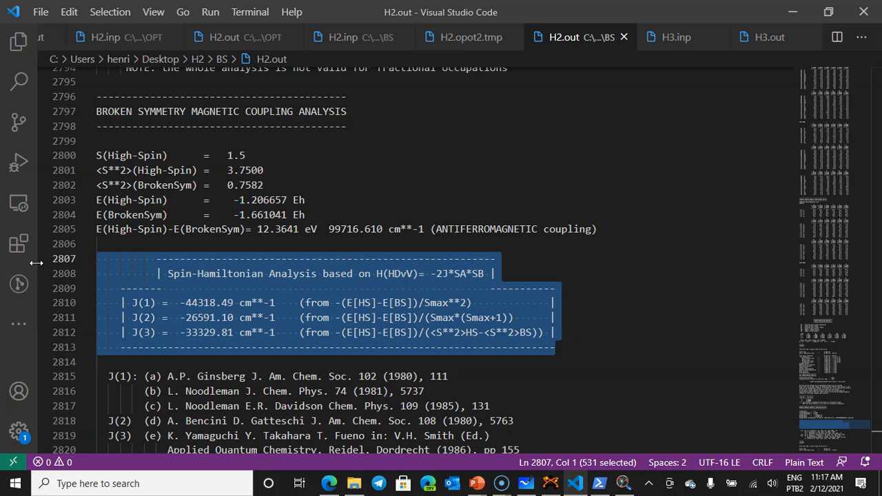
Step: Switch to the Molecular Magnetism PDF in Microsoft Edge and review chapter 10's spin Hamiltonian and state energies for copper(II) and linear Cu(II)Mn(II)Cu(II) trinuclear species
{"action": "key", "text": "alt+Tab"}
{"action": "key", "text": "alt+Tab"}
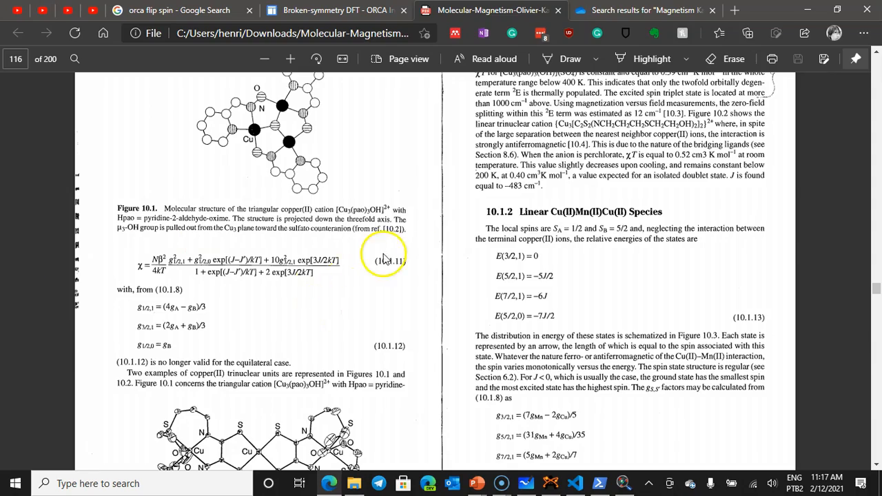
{"action": "scroll", "coordinate": [386, 254], "scroll_direction": "up", "scroll_amount": 6}
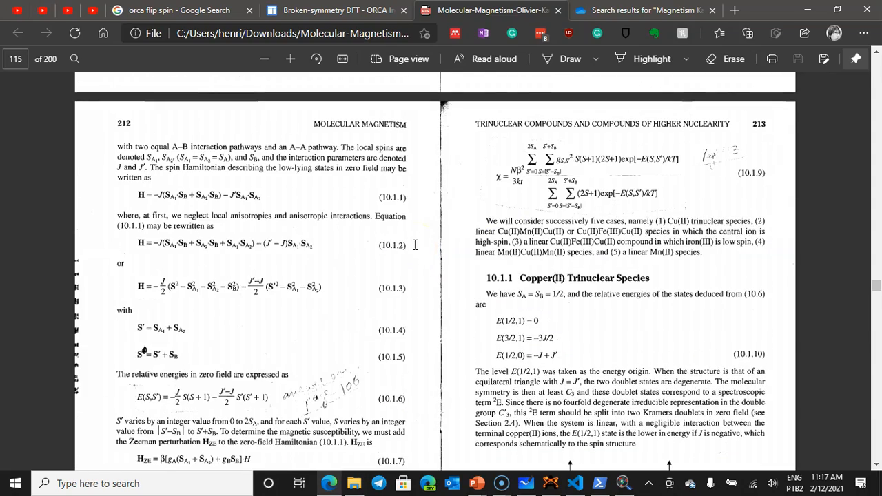
{"action": "scroll", "coordinate": [413, 243], "scroll_direction": "up", "scroll_amount": 10}
{"action": "left_click", "coordinate": [446, 234]}
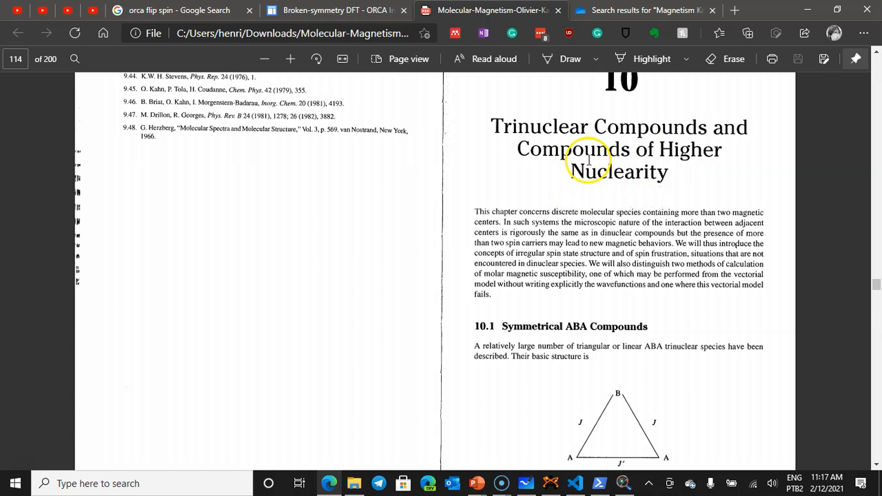
{"action": "scroll", "coordinate": [540, 181], "scroll_direction": "down", "scroll_amount": 10}
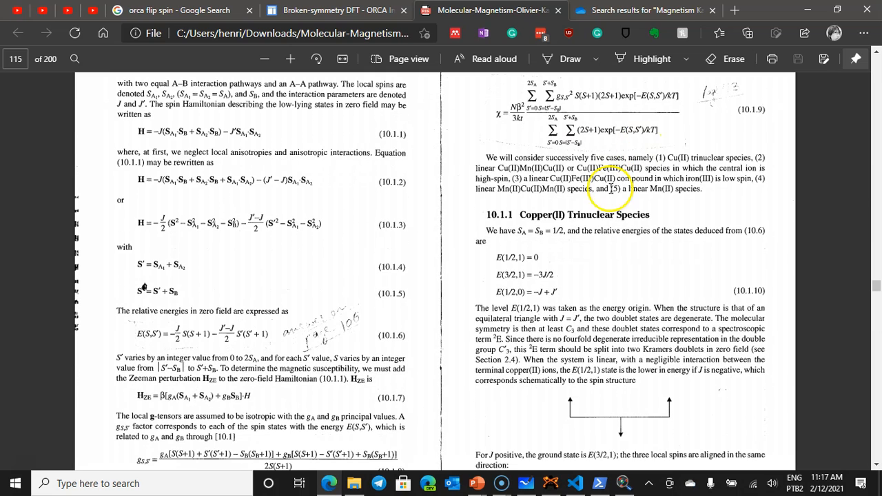
{"action": "scroll", "coordinate": [527, 217], "scroll_direction": "down", "scroll_amount": 2}
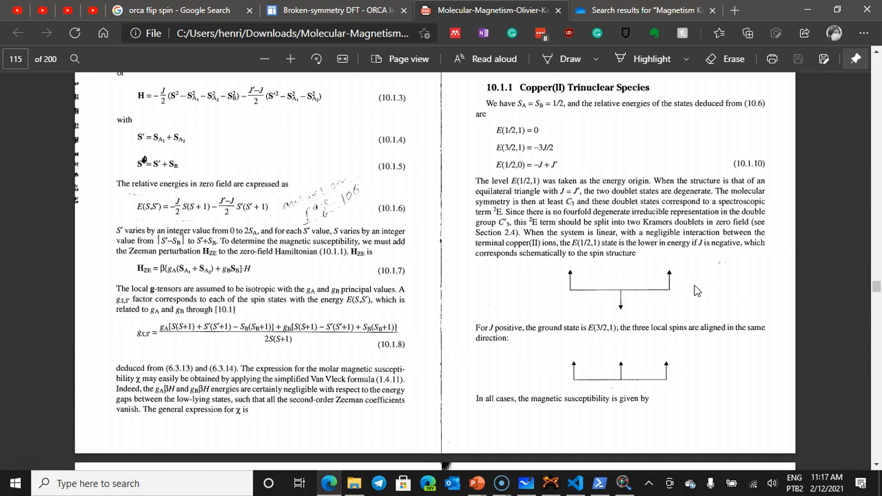
{"action": "scroll", "coordinate": [696, 291], "scroll_direction": "down", "scroll_amount": 6}
{"action": "scroll", "coordinate": [696, 291], "scroll_direction": "up", "scroll_amount": 3}
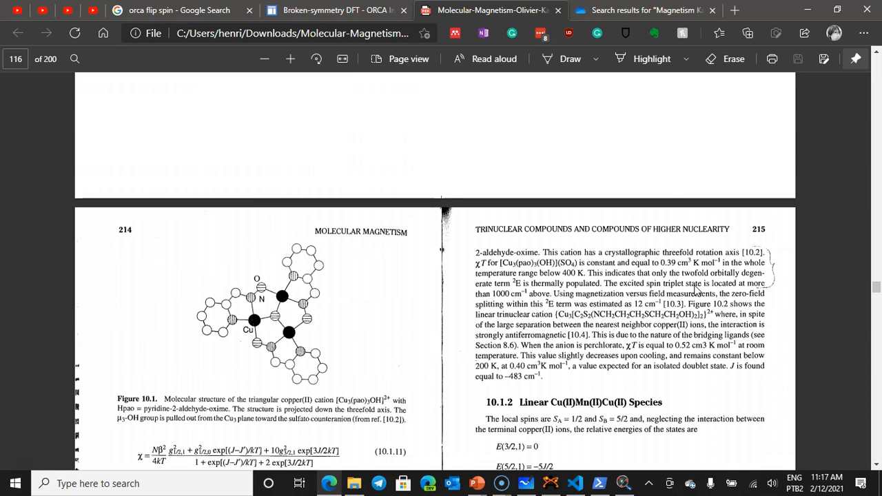
{"action": "scroll", "coordinate": [696, 290], "scroll_direction": "down", "scroll_amount": 5}
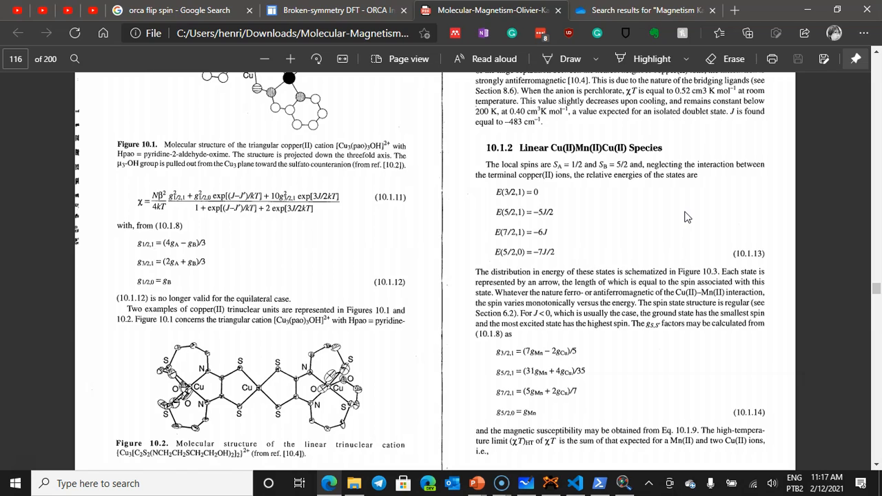
Step: Return to H2.out in Visual Studio Code, highlight the Spin-Hamiltonian Analysis block with the three J formulas for review, and clear the selection
{"action": "key", "text": "alt+Tab"}
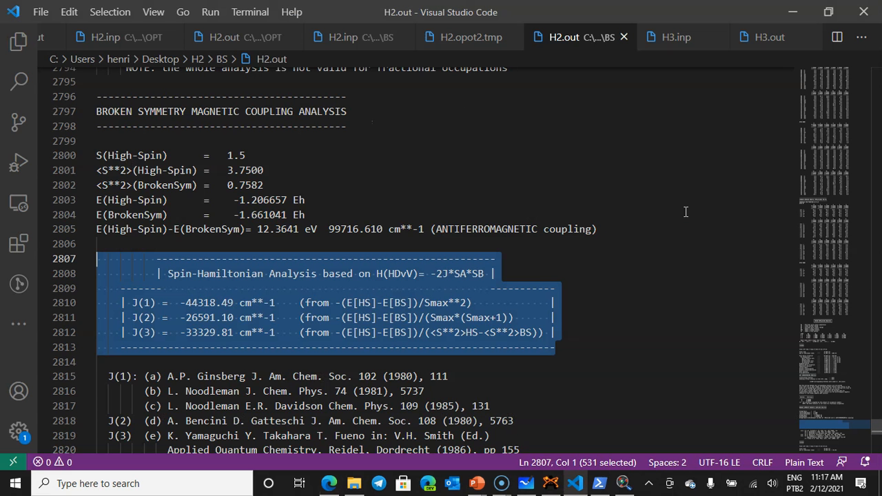
{"action": "left_click", "coordinate": [593, 229]}
{"action": "left_click_drag", "start_coordinate": [570, 350], "coordinate": [71, 269]}
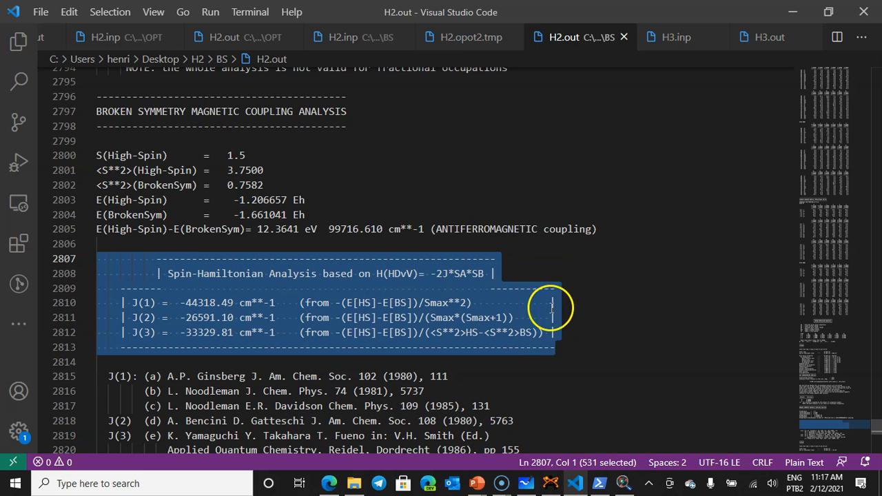
{"action": "left_click", "coordinate": [564, 333]}
{"action": "left_click_drag", "start_coordinate": [581, 352], "coordinate": [19, 243]}
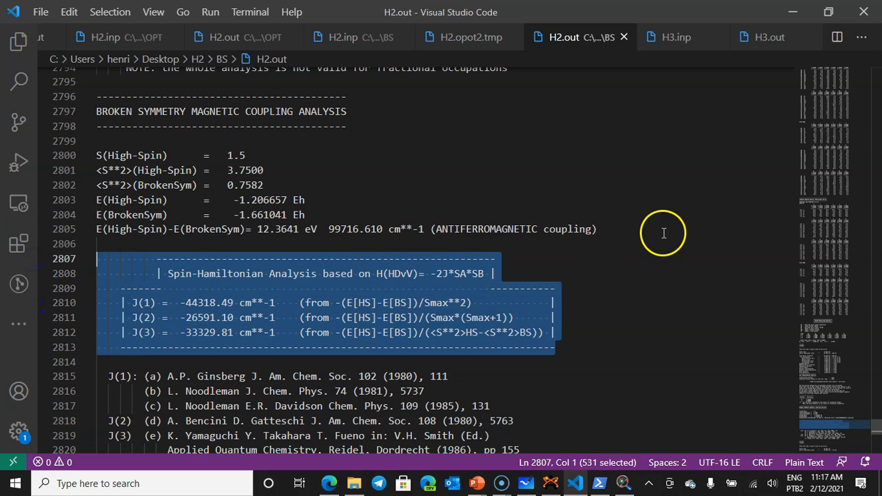
{"action": "left_click", "coordinate": [599, 284]}
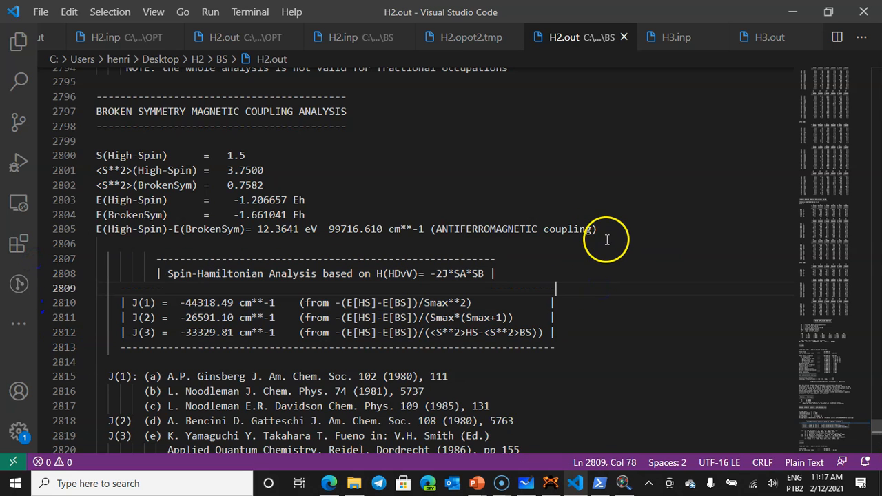
Step: Highlight the E(High-Spin) and E(BrokenSym) lines in H2.out, consulting the trinuclear state energies in the Molecular Magnetism PDF in Microsoft Edge in between
{"action": "left_click_drag", "start_coordinate": [307, 215], "coordinate": [39, 198]}
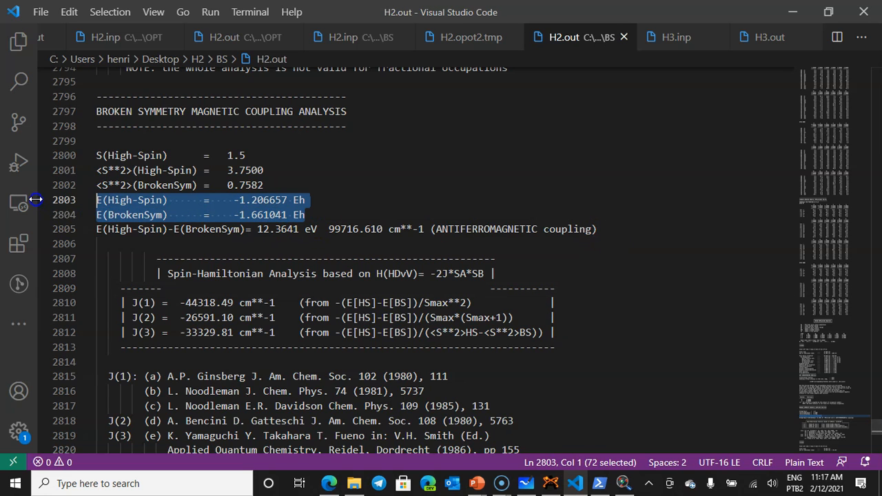
{"action": "key", "text": "super+Tab"}
{"action": "left_click", "coordinate": [378, 171]}
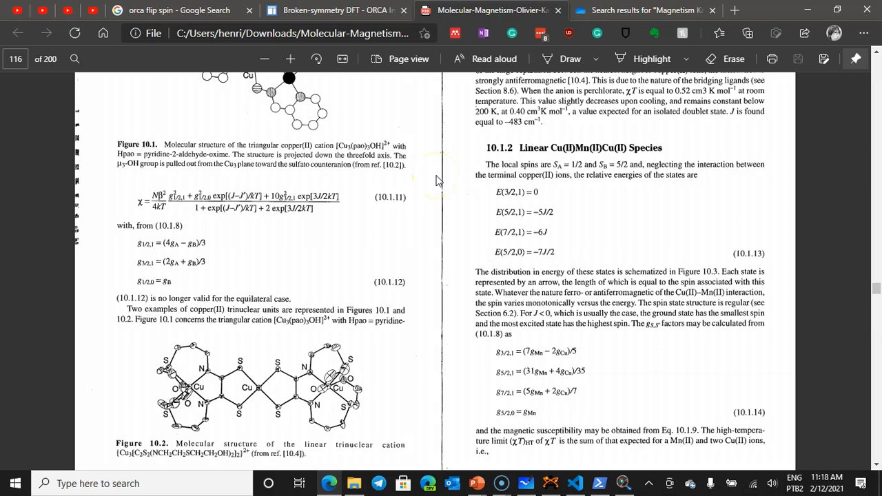
{"action": "key", "text": "alt+Tab"}
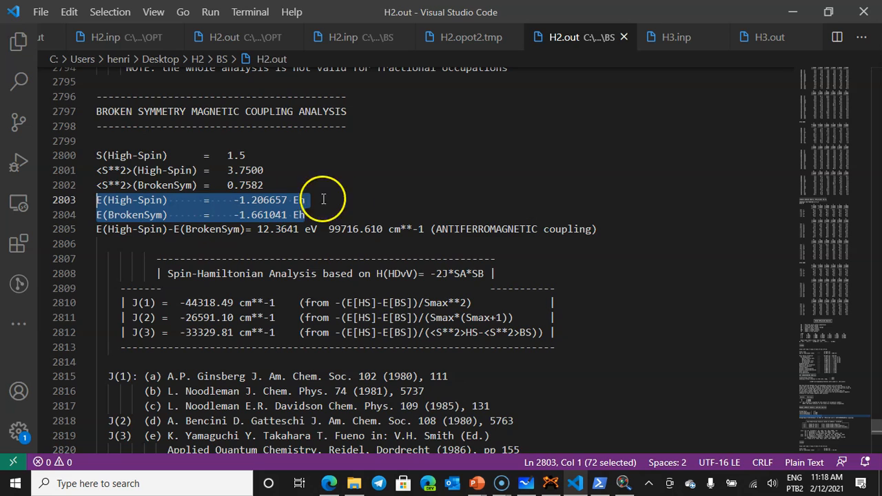
{"action": "left_click", "coordinate": [335, 217]}
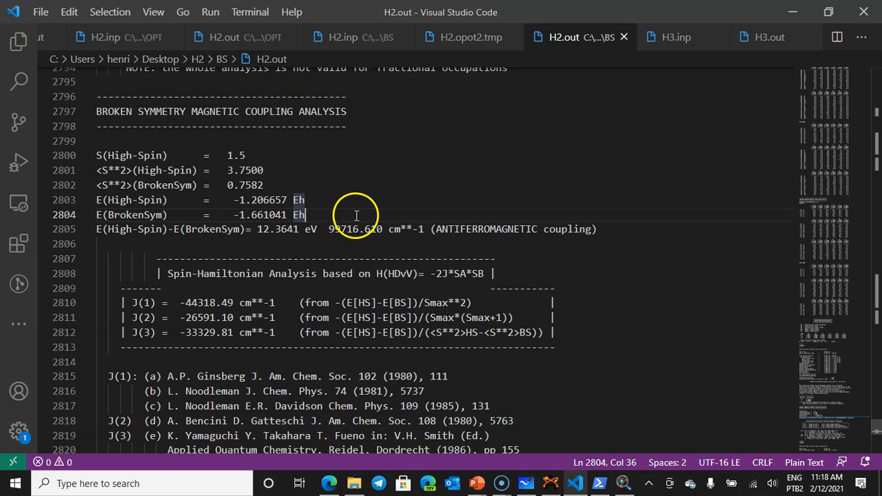
{"action": "left_click_drag", "start_coordinate": [345, 215], "coordinate": [82, 203]}
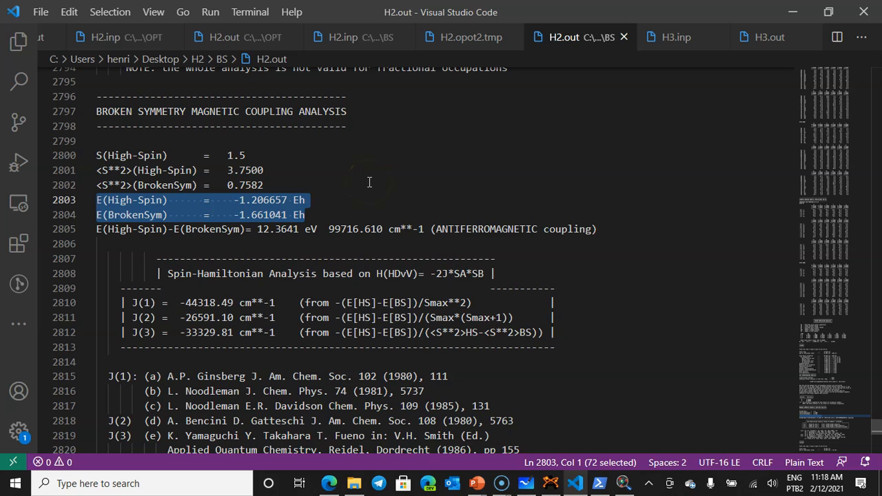